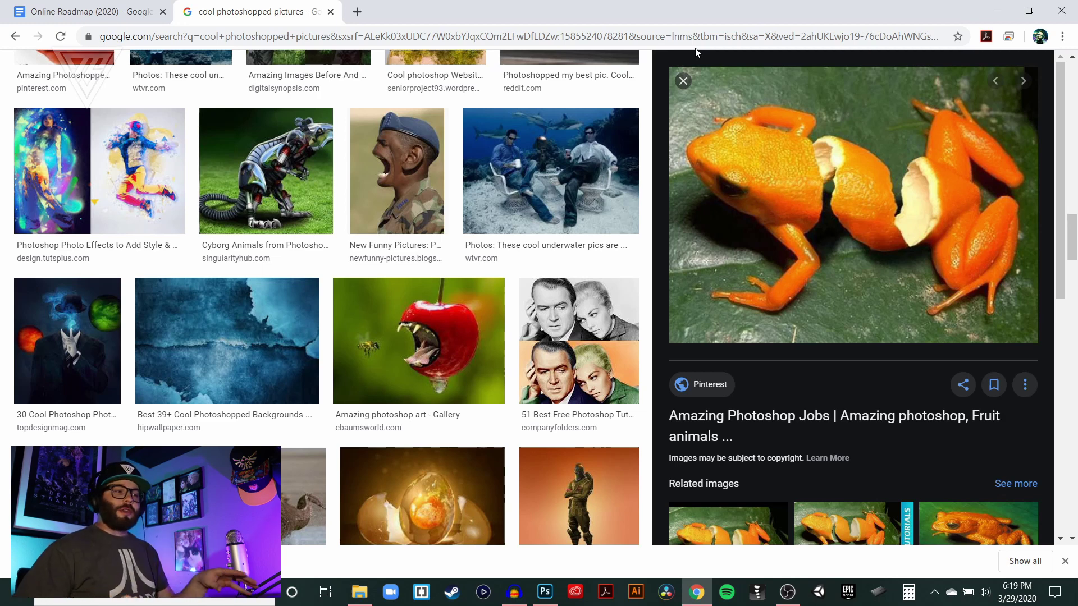
Preview the boy, monkey, water candle, woman, pear-baby and gown photoshopped examples.
scroll(383, 259, up, 10)
scroll(383, 258, up, 5)
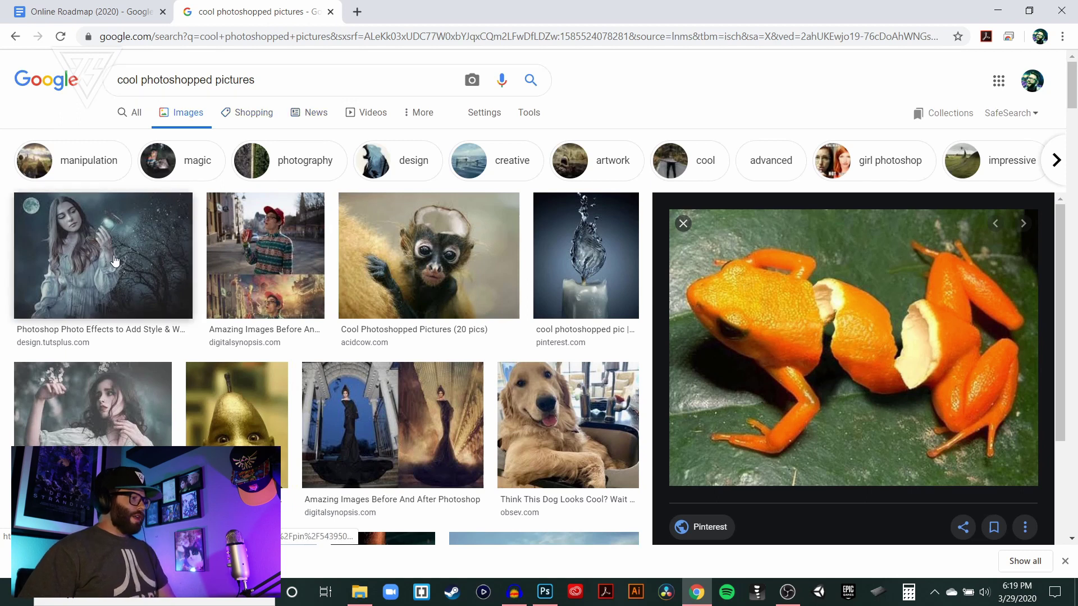
click(273, 244)
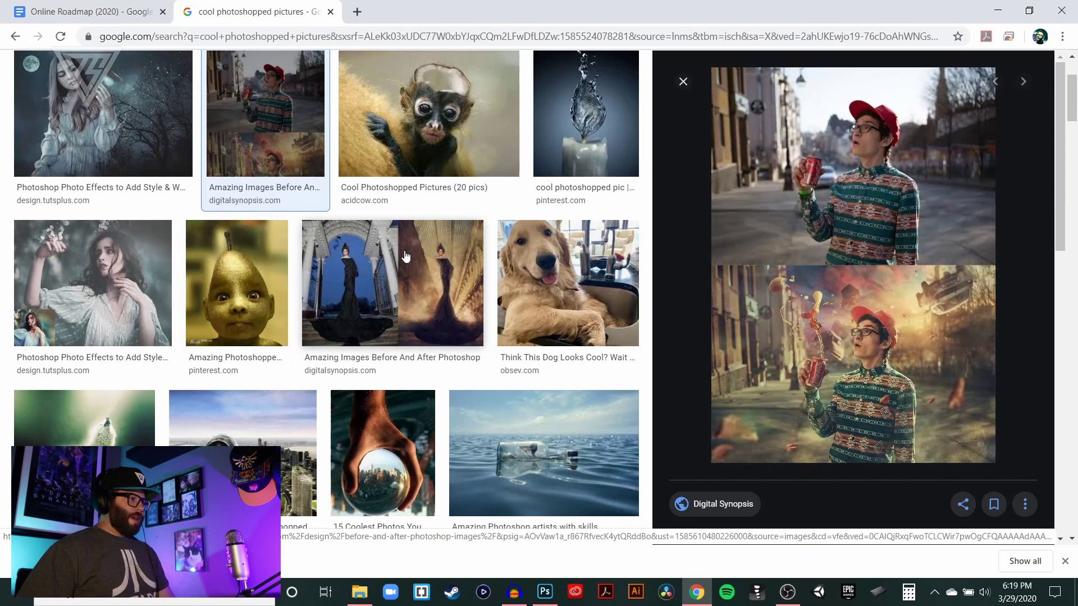
click(400, 146)
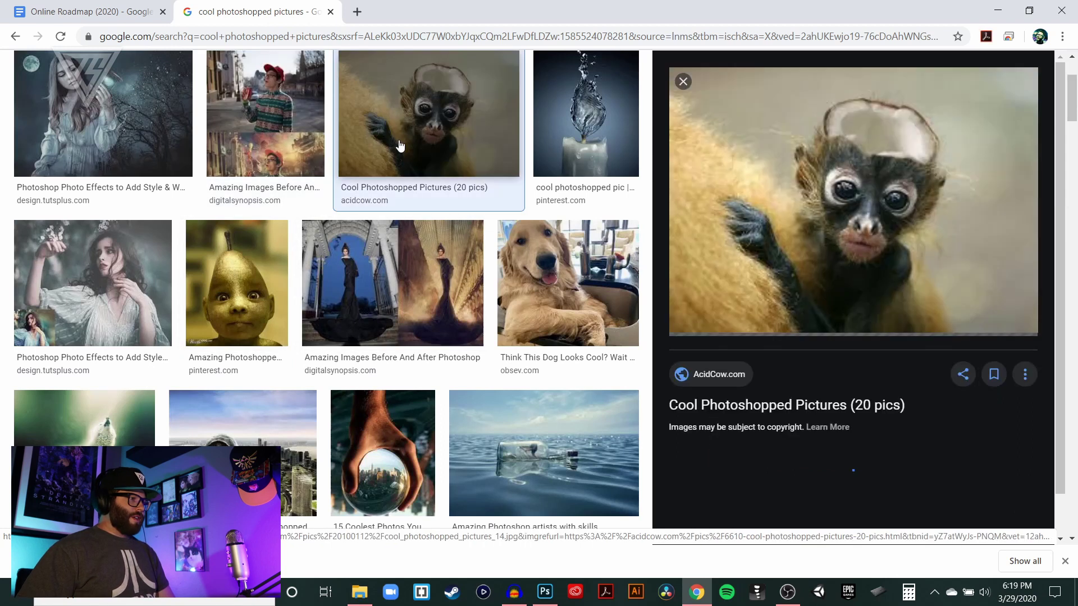
click(599, 121)
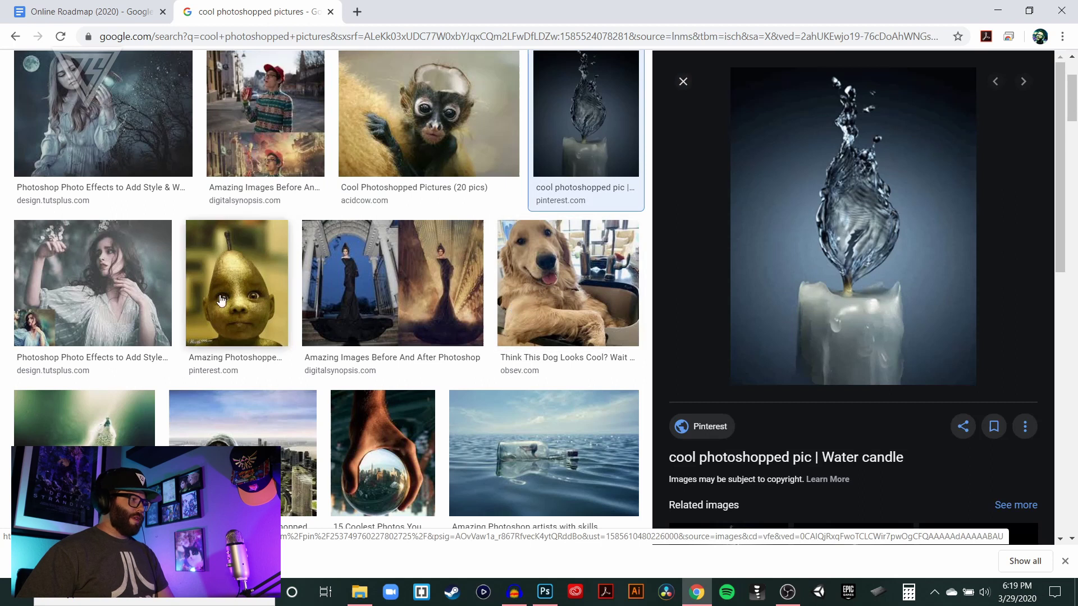
click(62, 292)
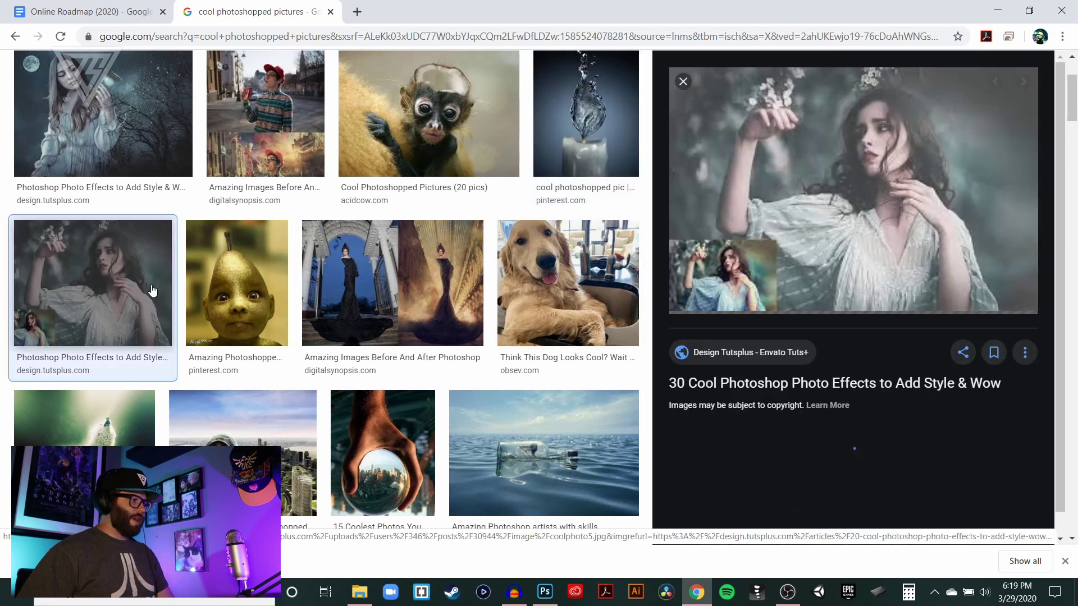
click(254, 288)
click(375, 290)
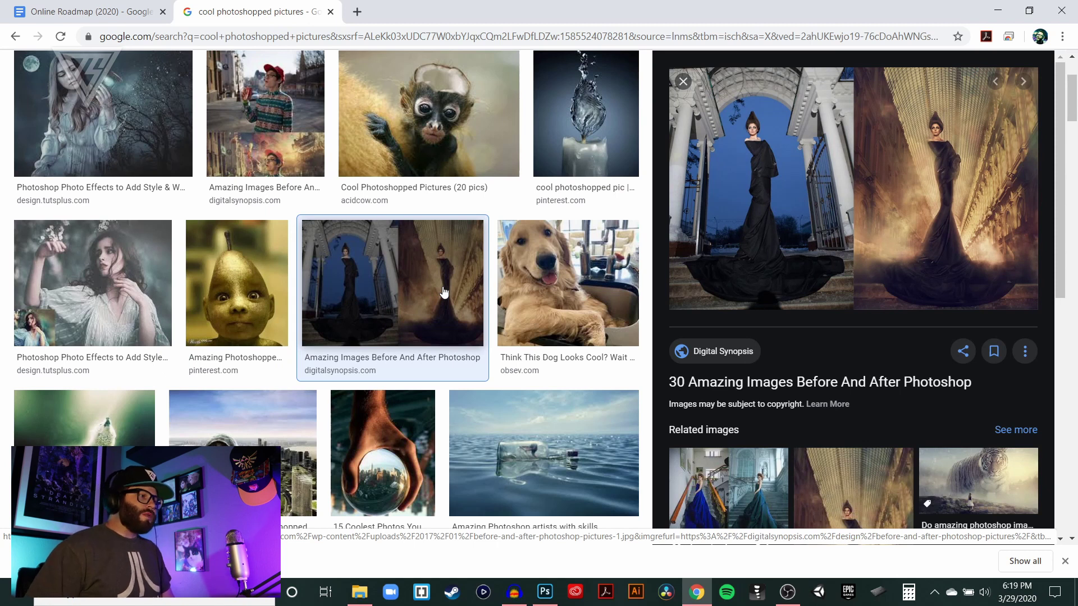
Preview the wolf, turtle city, turtle, cactus house and orange-peel frog examples, then open a new tab.
scroll(530, 318, down, 2)
click(116, 326)
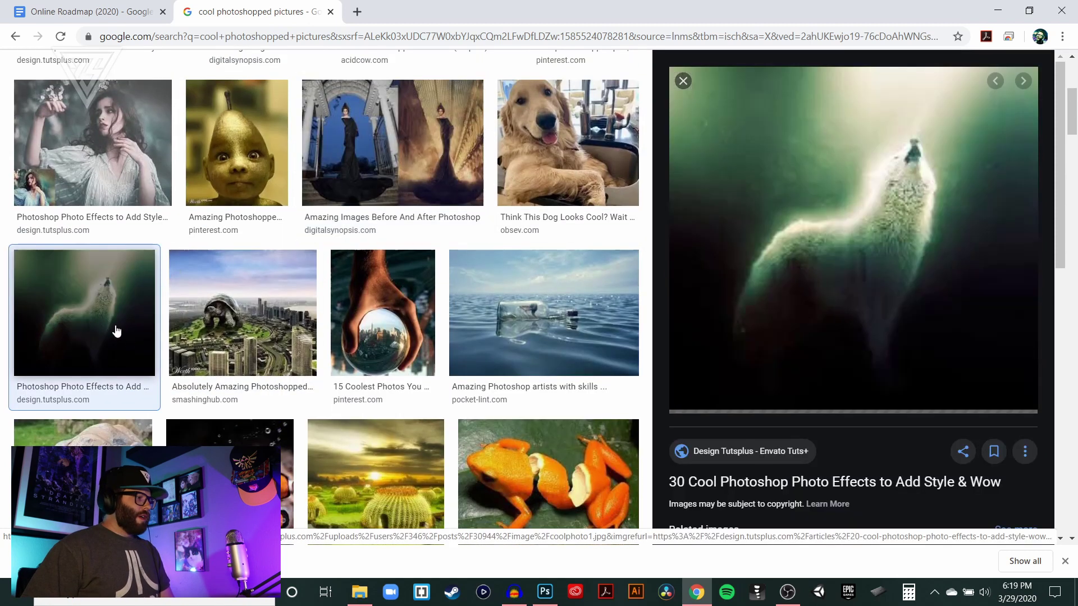
click(241, 315)
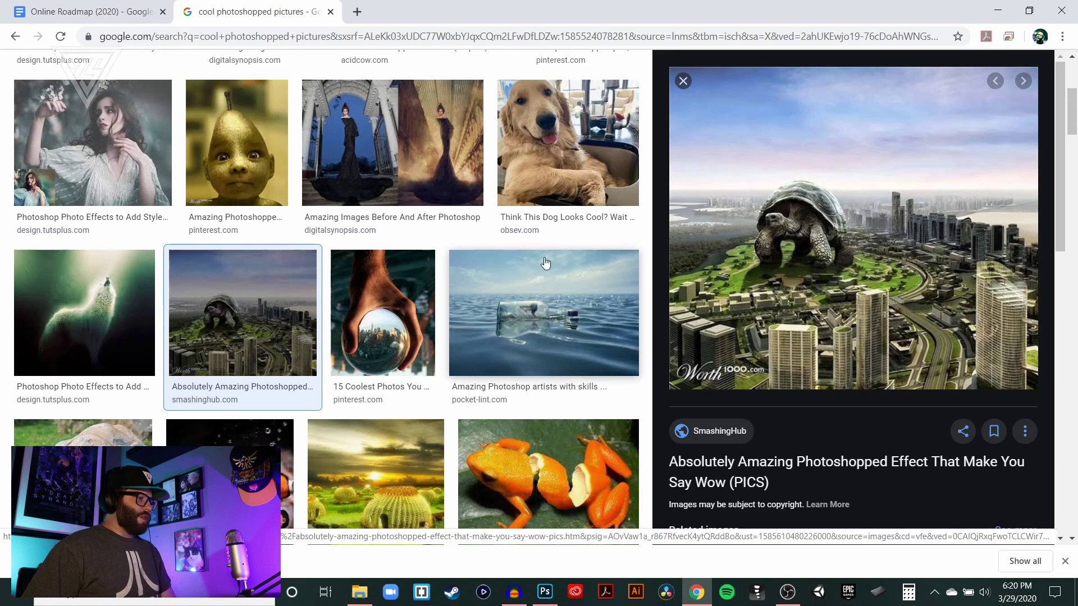
scroll(297, 320, down, 2)
click(84, 335)
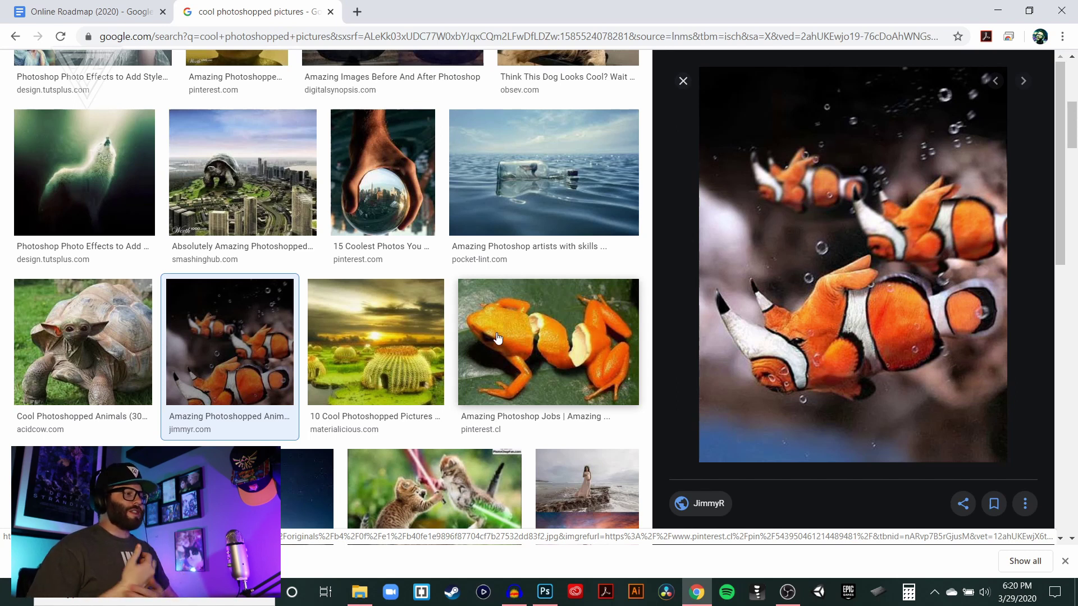
click(393, 349)
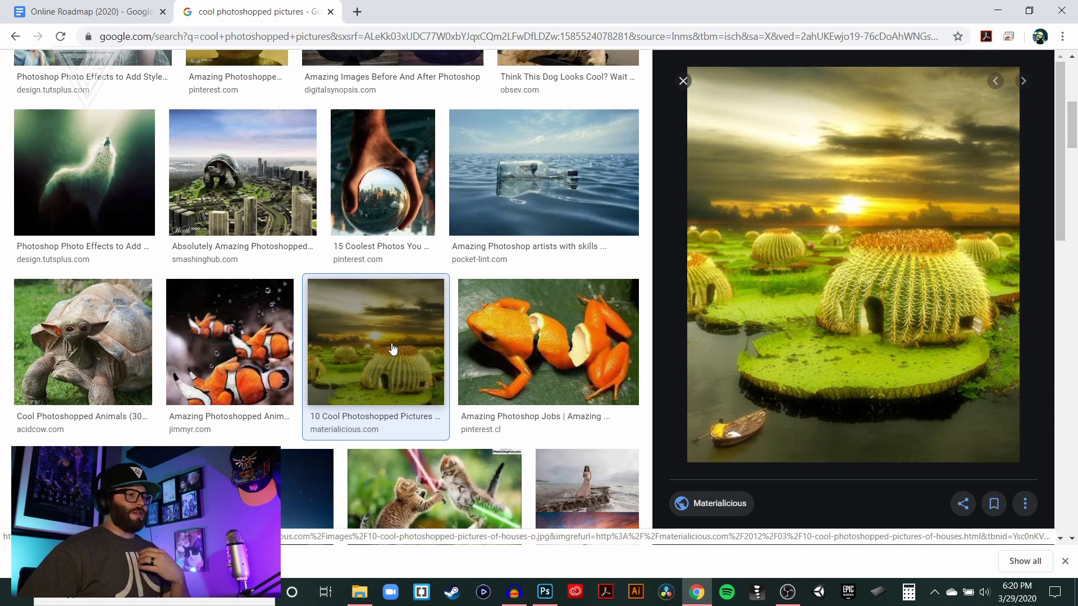
click(547, 342)
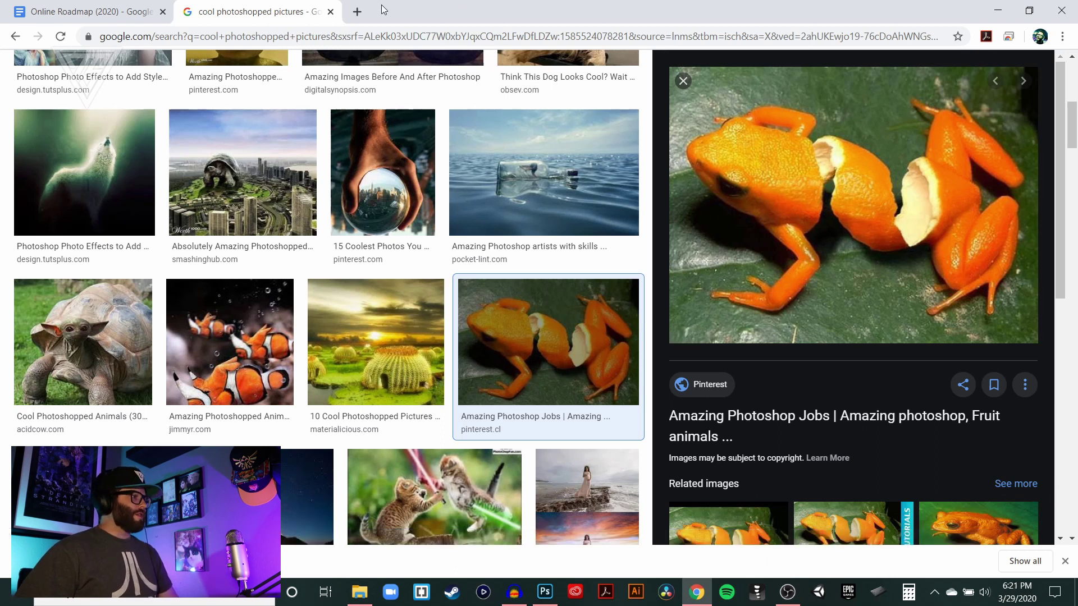
click(357, 12)
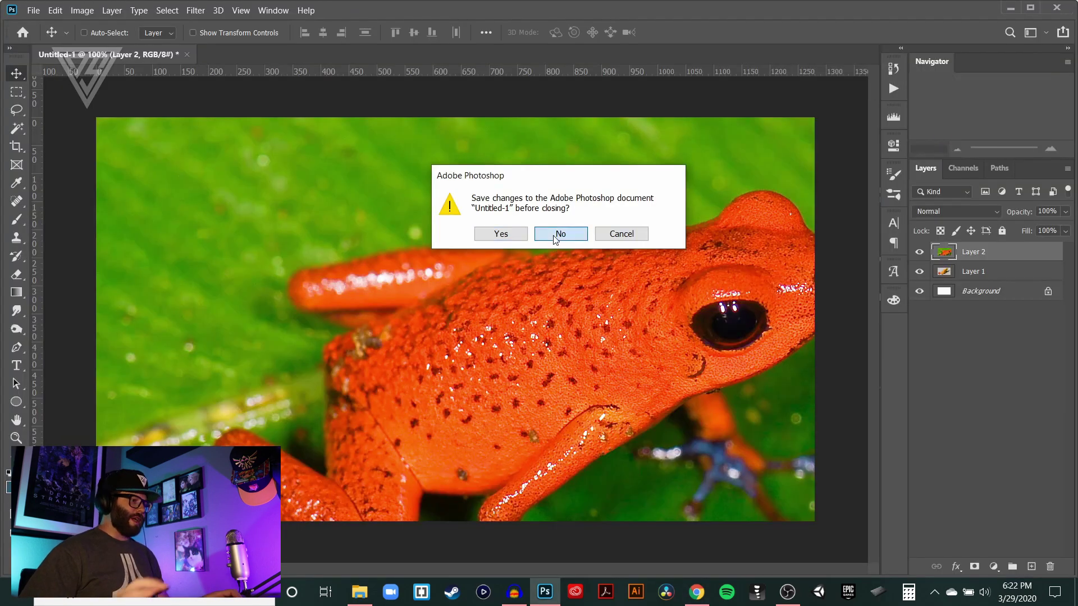
Create a new 1500×1051 document at 300 resolution and paste the strawberry poison frog into it.
click(555, 234)
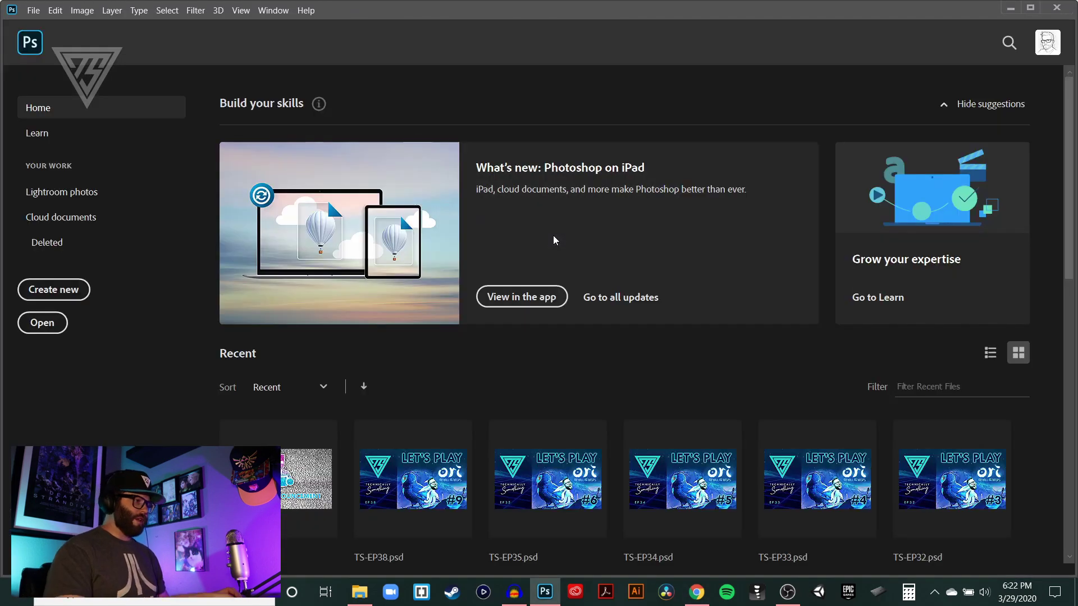
key(ctrl+n)
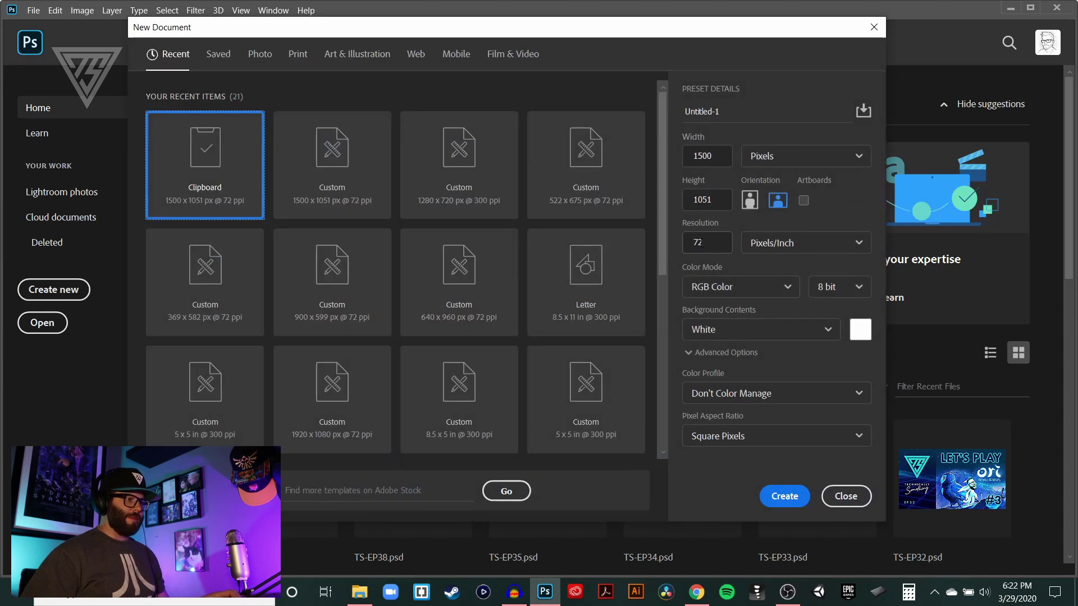
double_click(700, 243)
text(300)
key(Return)
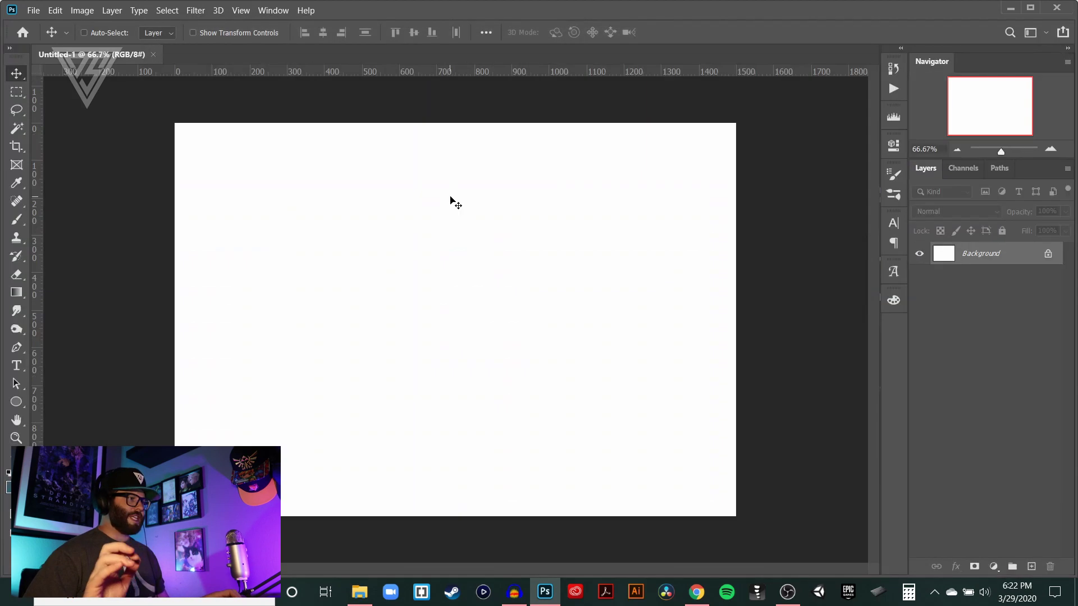
key(ctrl+v)
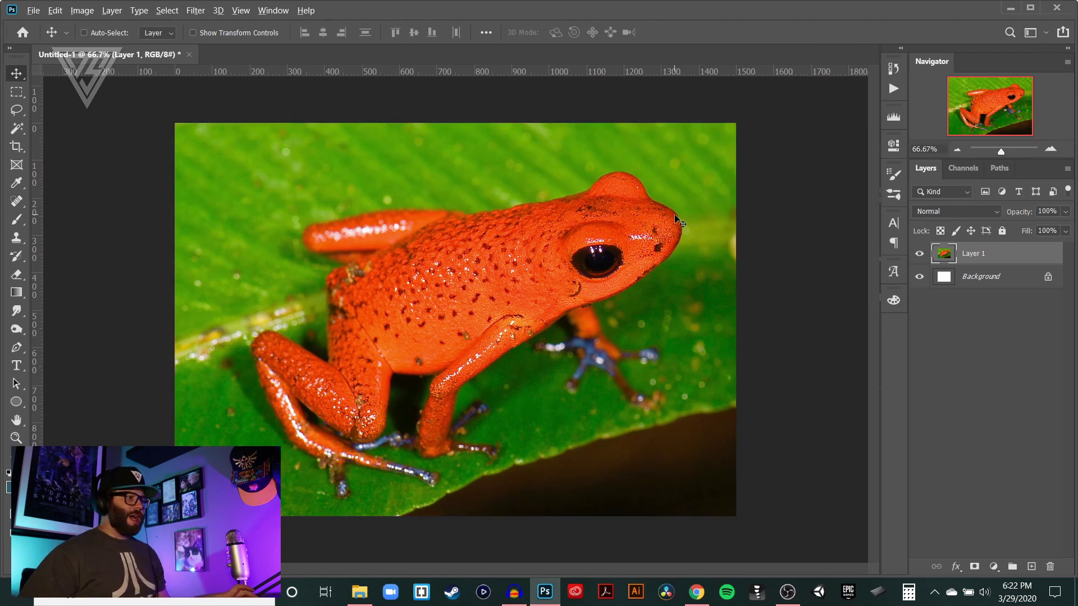
key(alt+Tab)
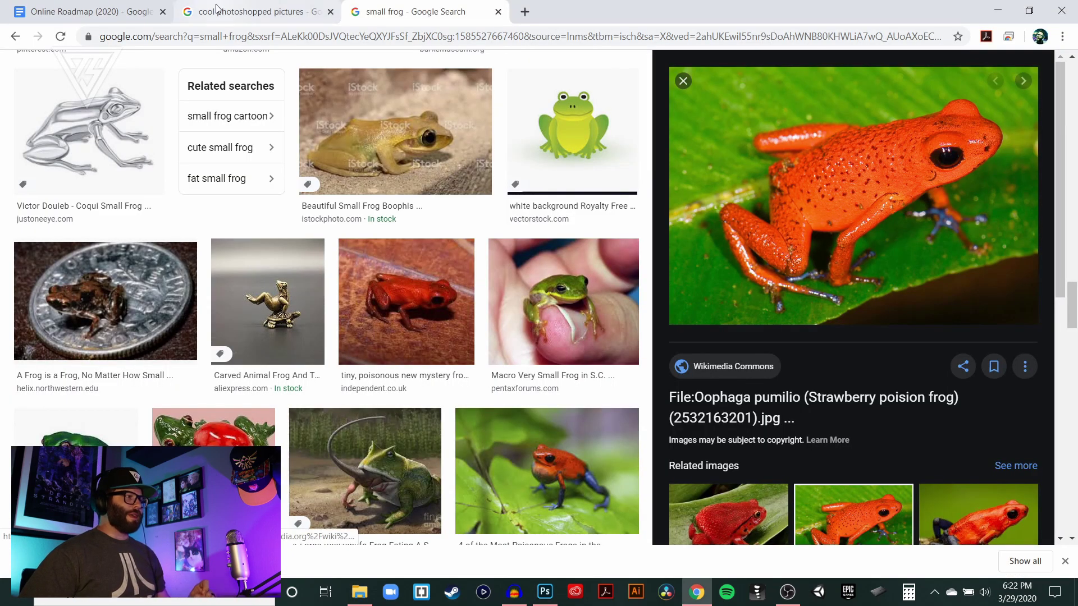
Search Google Images for 'orange peel twirl' in a new tab.
click(216, 8)
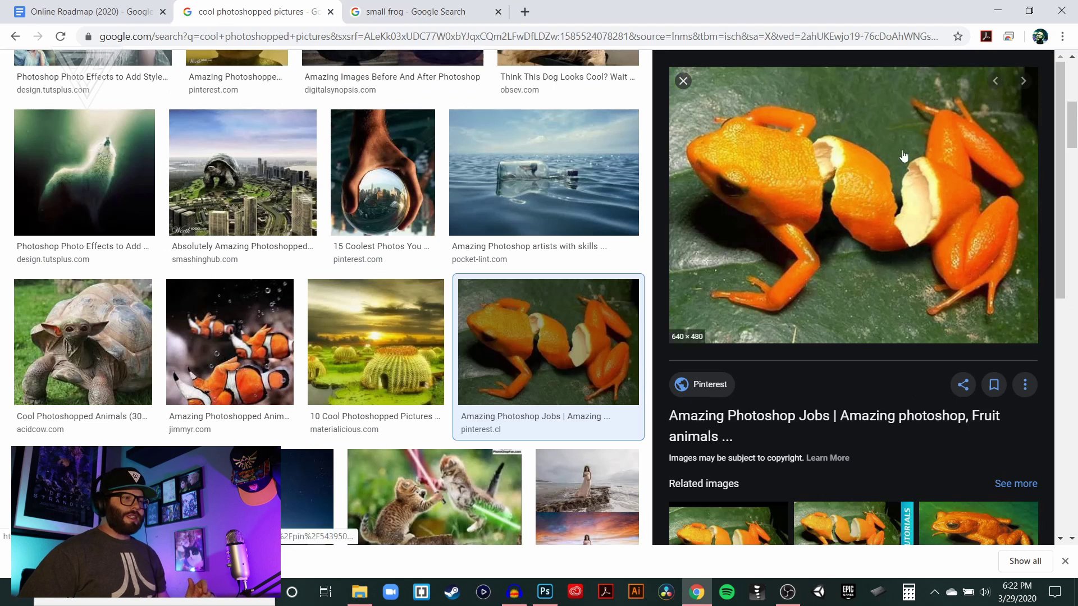
click(415, 11)
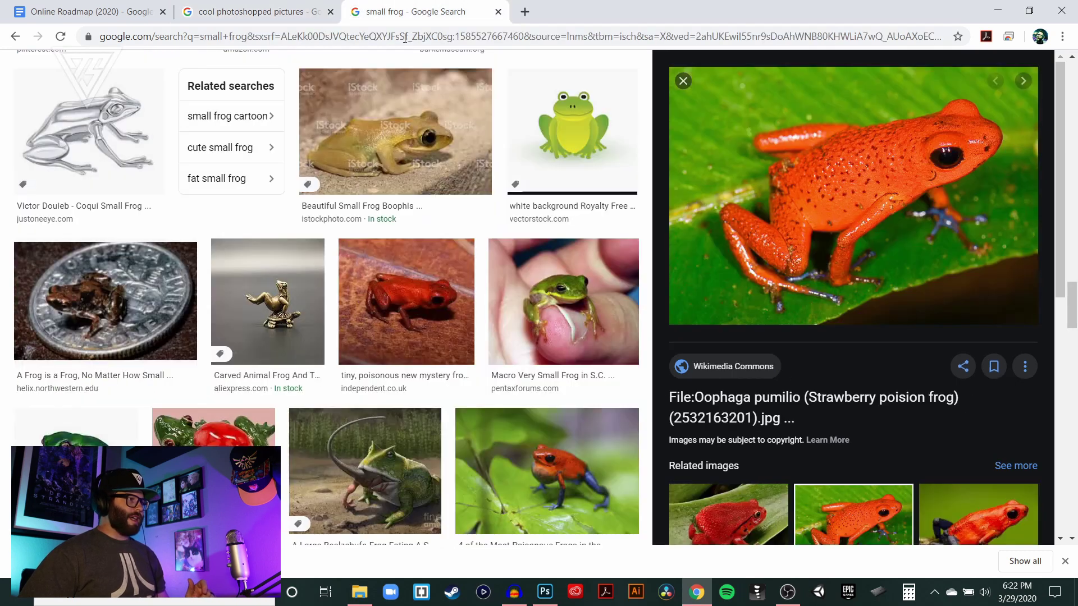
click(525, 11)
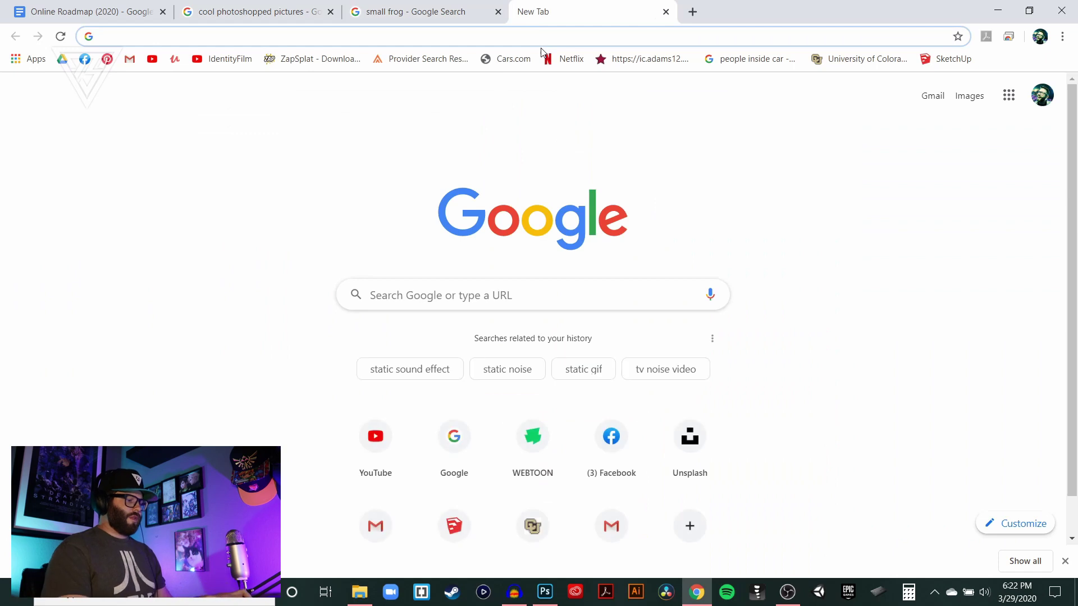
text(orange pe)
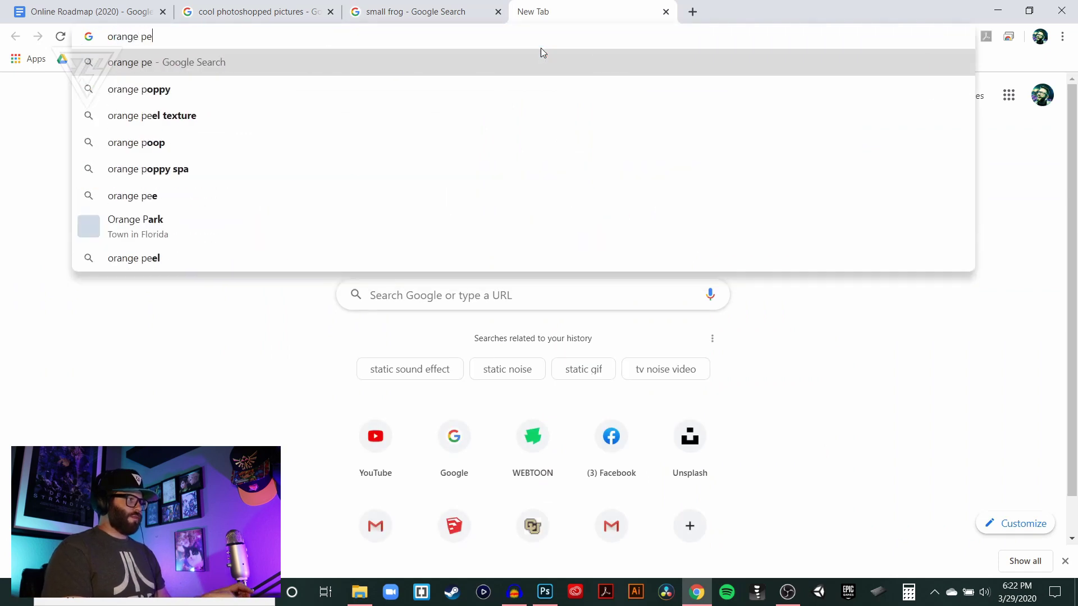
text(el)
key(BackSpace)
key(BackSpace)
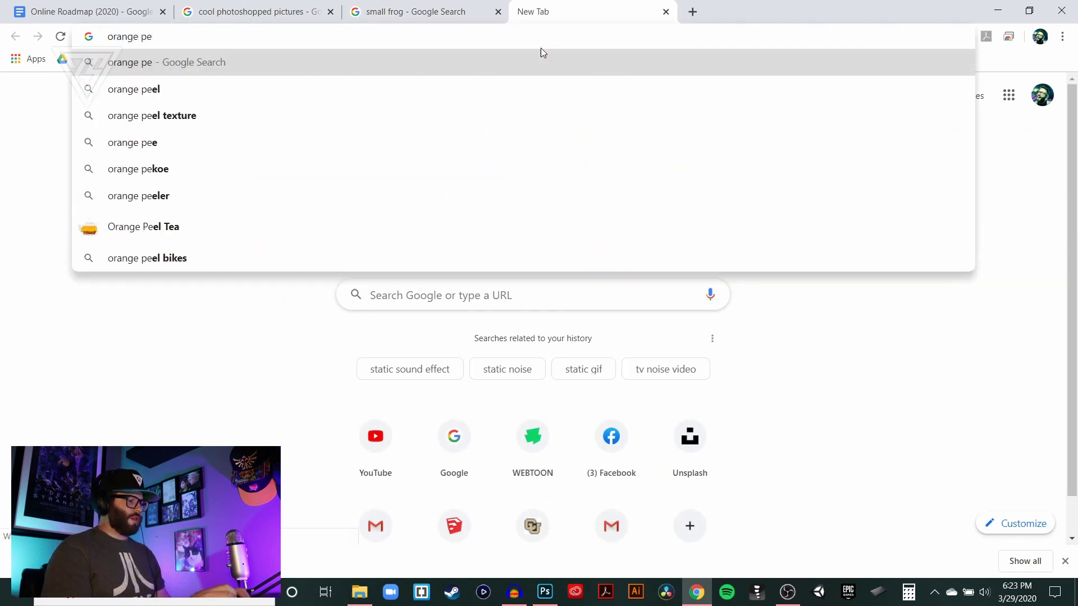
text(el)
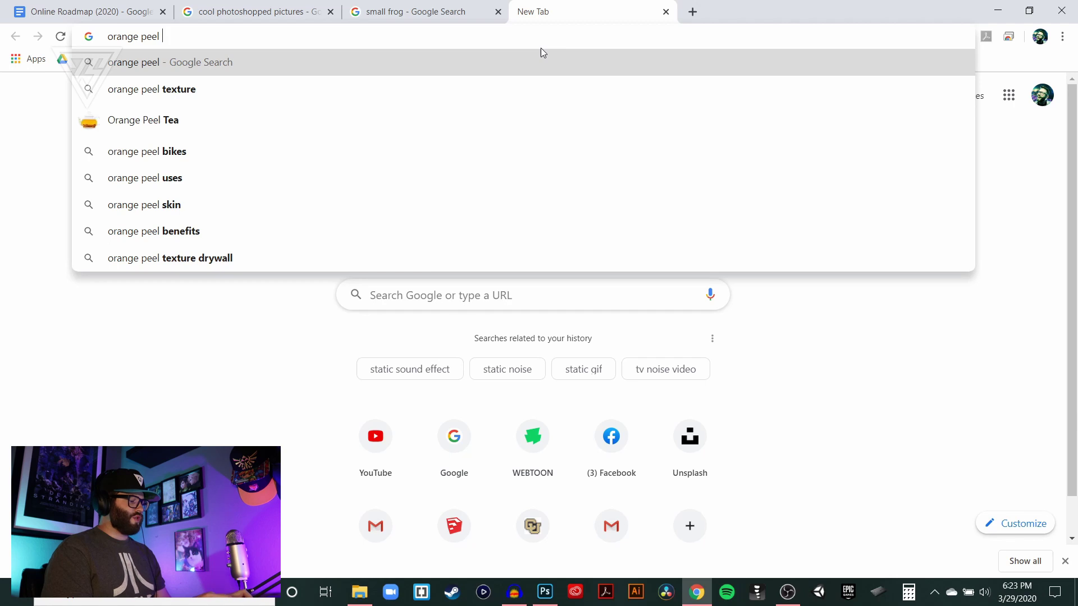
text(twirl)
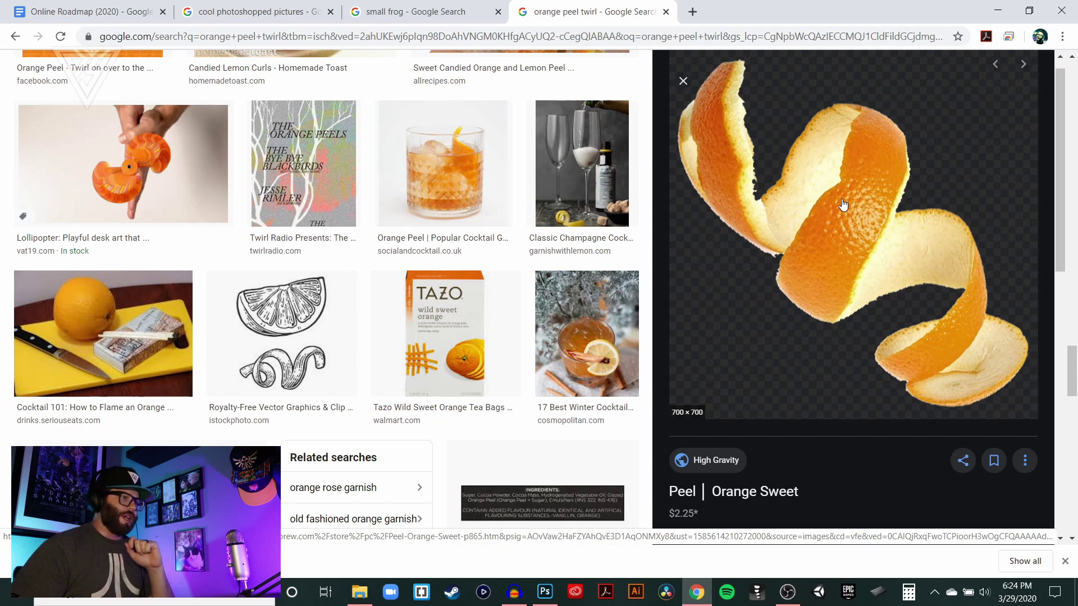
Copy the 700×700 spiral orange-peel image with Photoshop visible alongside.
right_click(865, 169)
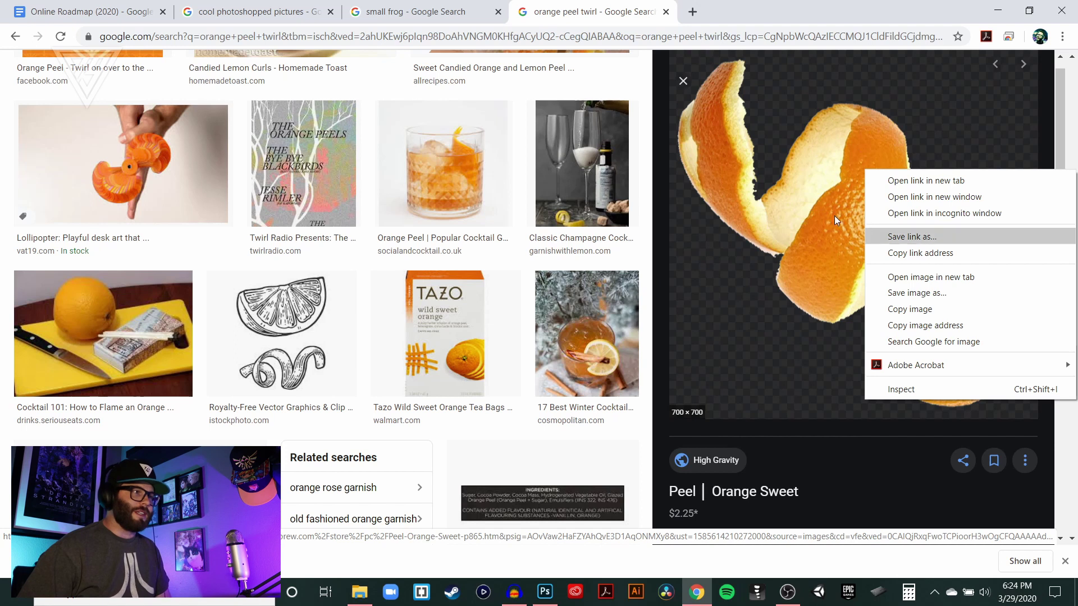
double_click(806, 4)
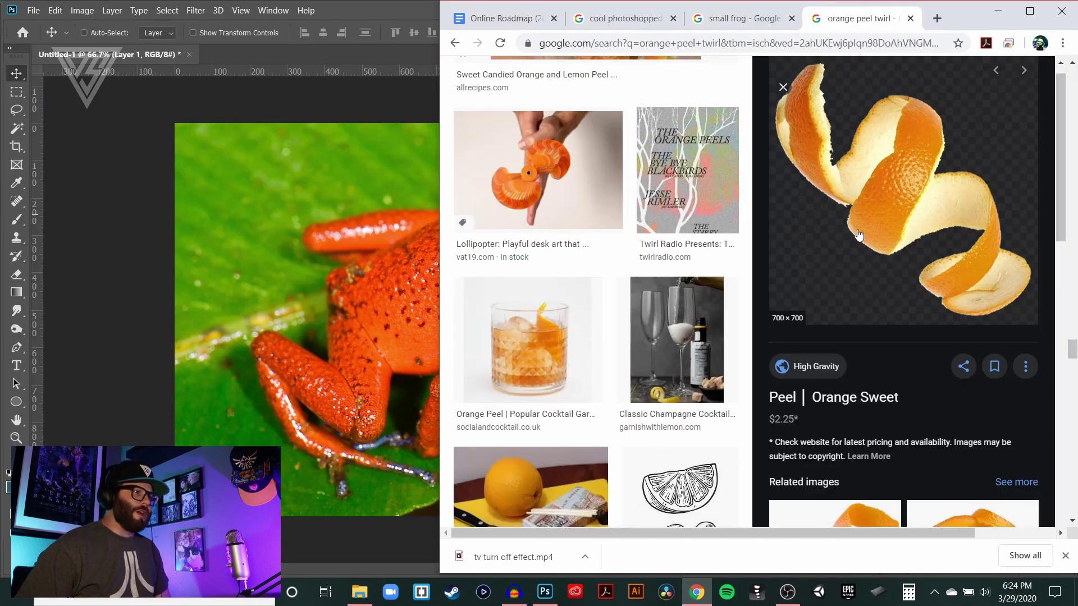
right_click(841, 198)
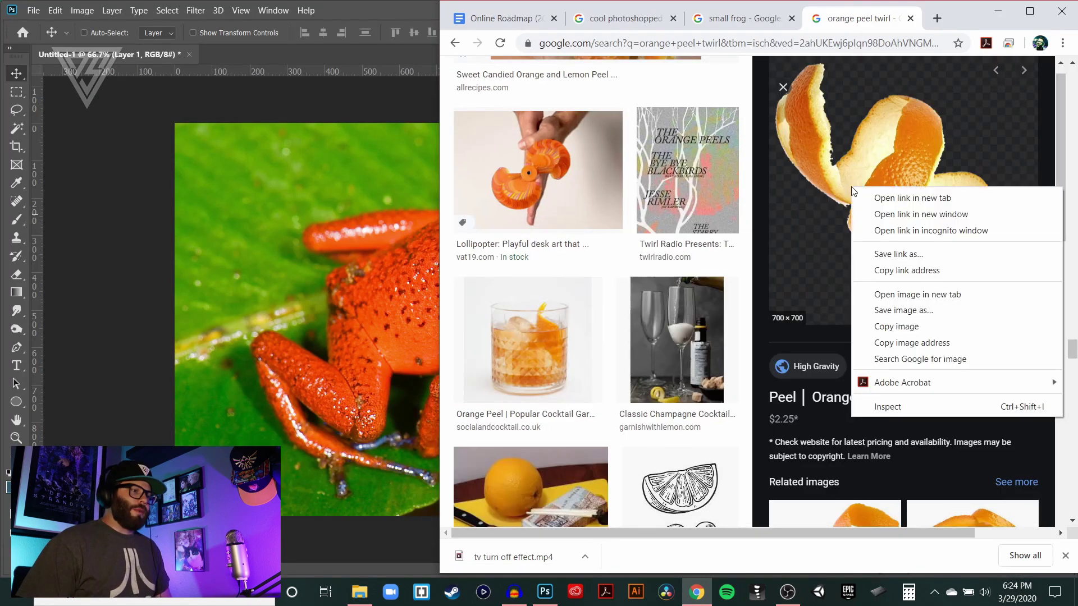
click(913, 328)
Paste the orange peel into the frog document, then delete that peel layer.
click(374, 101)
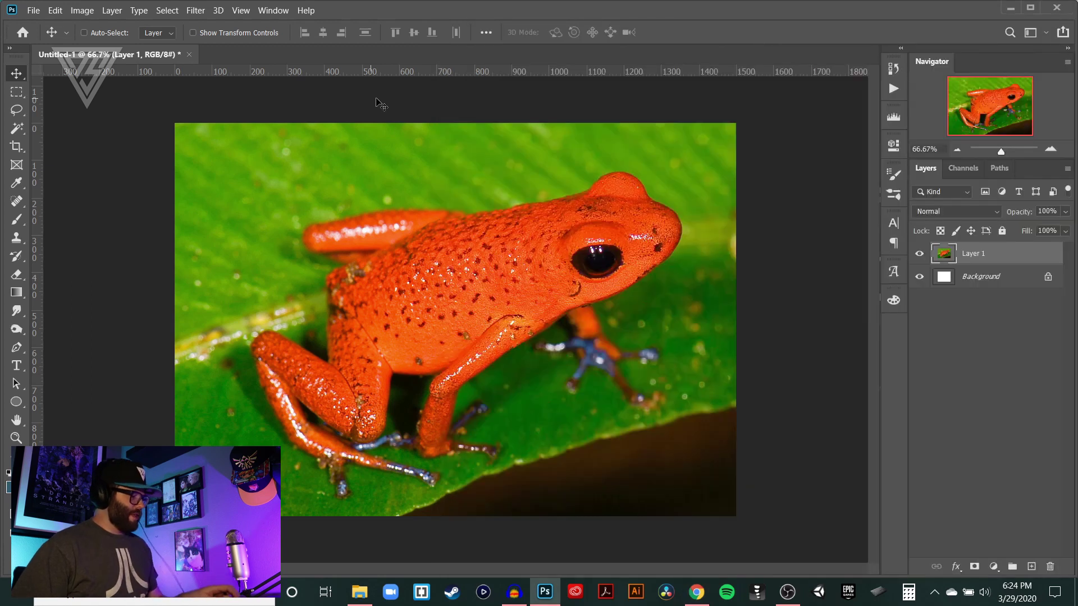
key(ctrl+v)
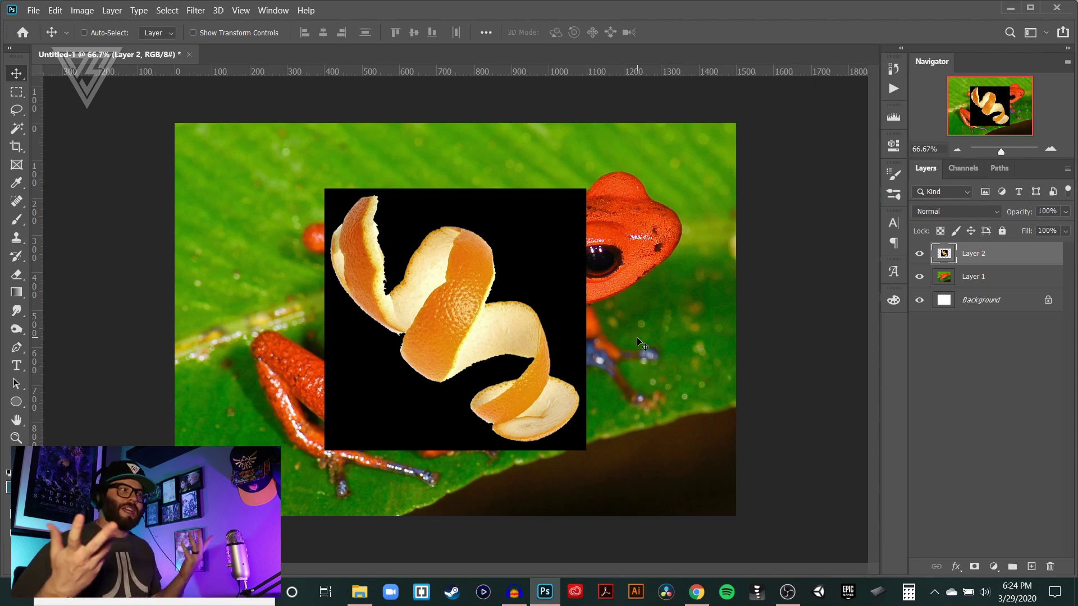
key(Delete)
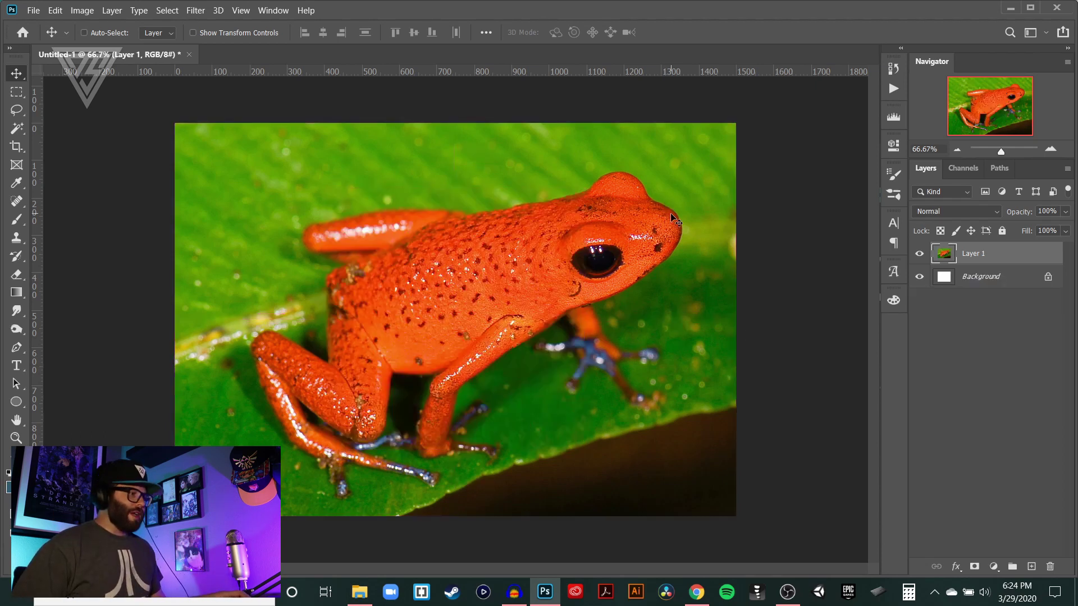
key(alt+Tab)
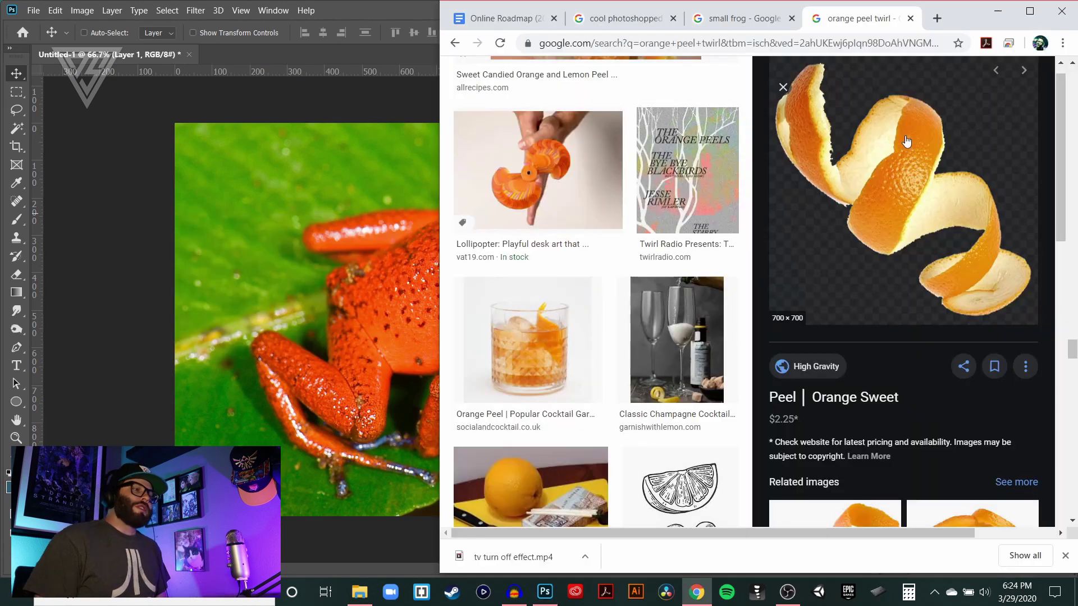
Save the spiral peel image to the Desktop as orange-peel-detail.png.
right_click(928, 182)
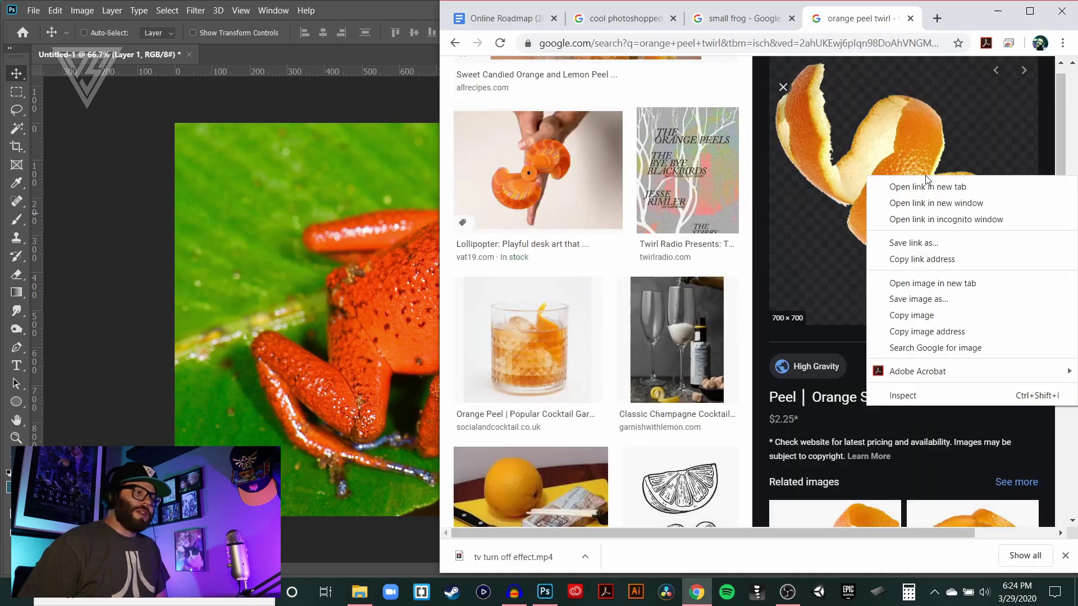
click(955, 293)
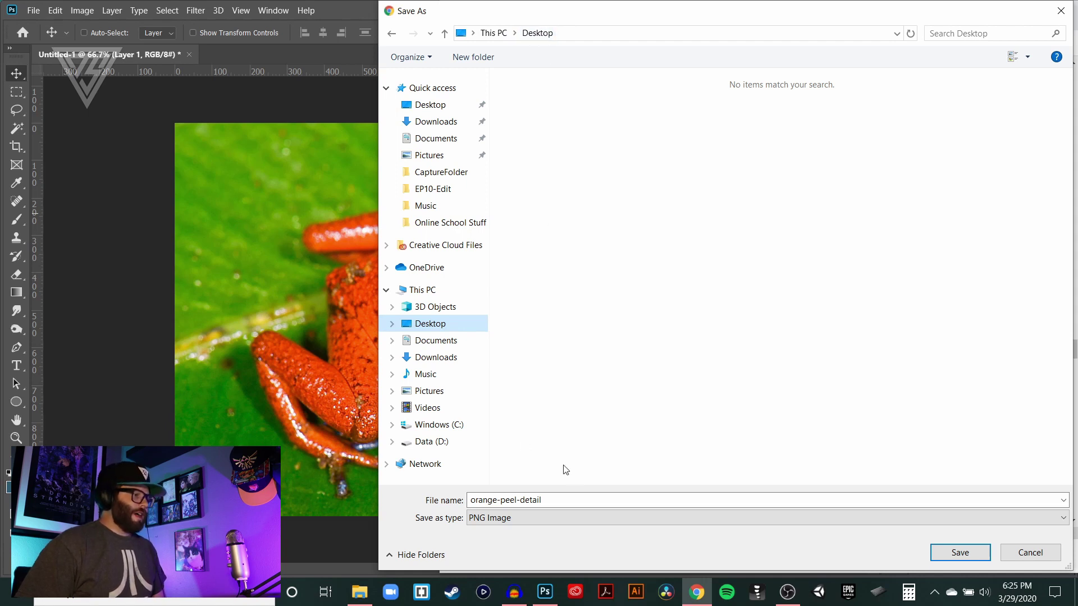
click(561, 500)
click(959, 550)
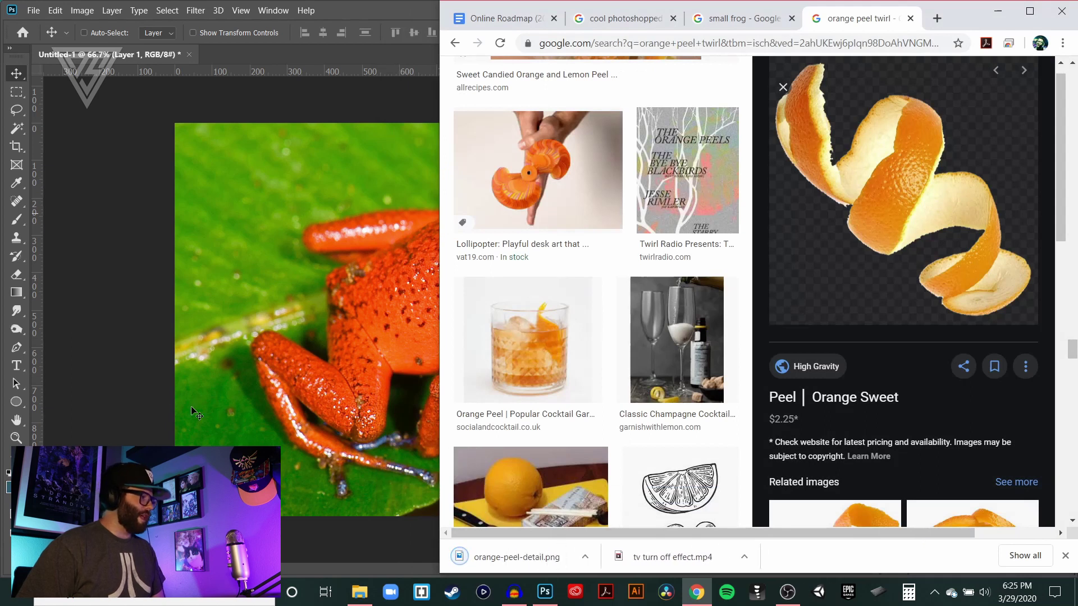
click(544, 591)
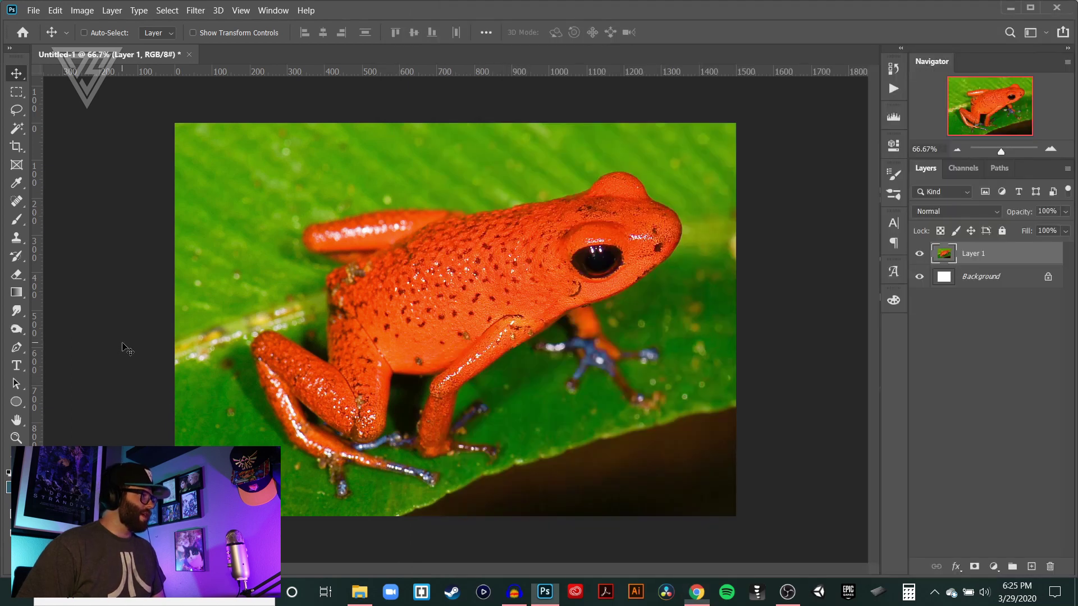
Place orange-peel-detail.png from the Desktop as an embedded layer.
click(37, 13)
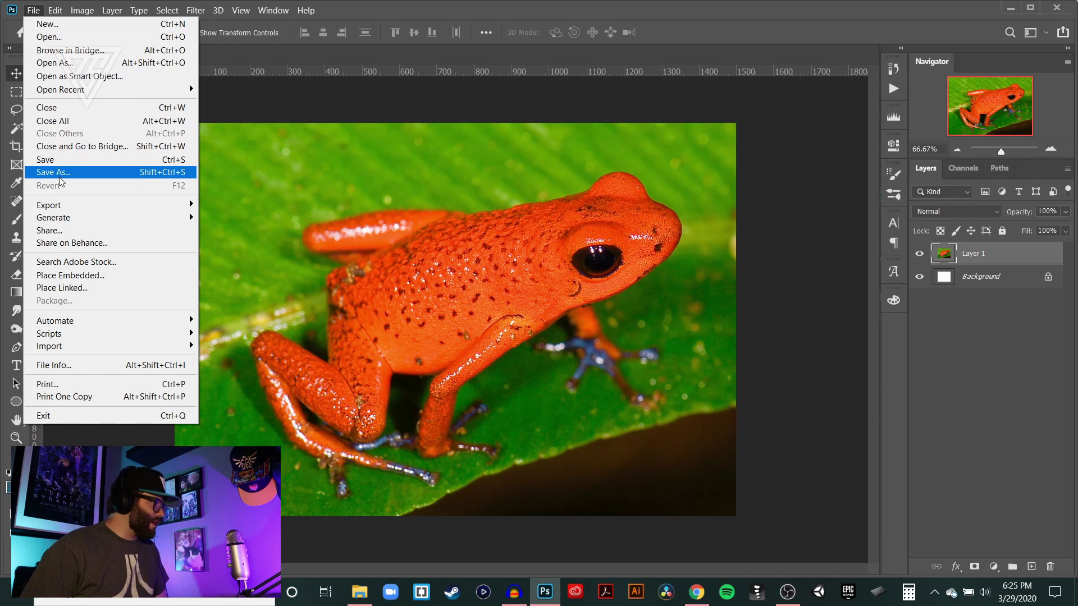
click(97, 276)
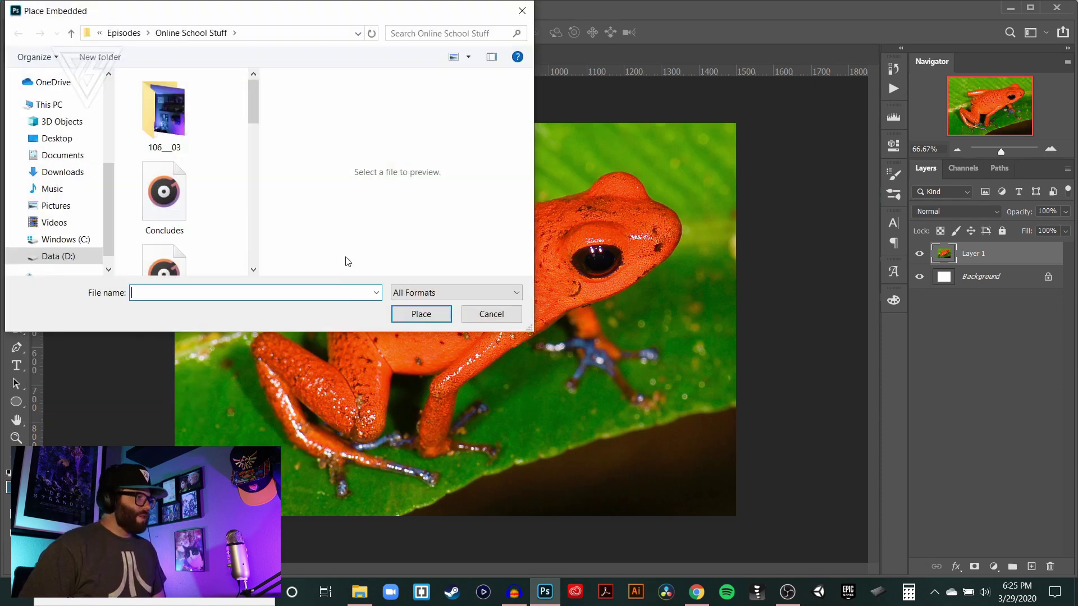
click(56, 139)
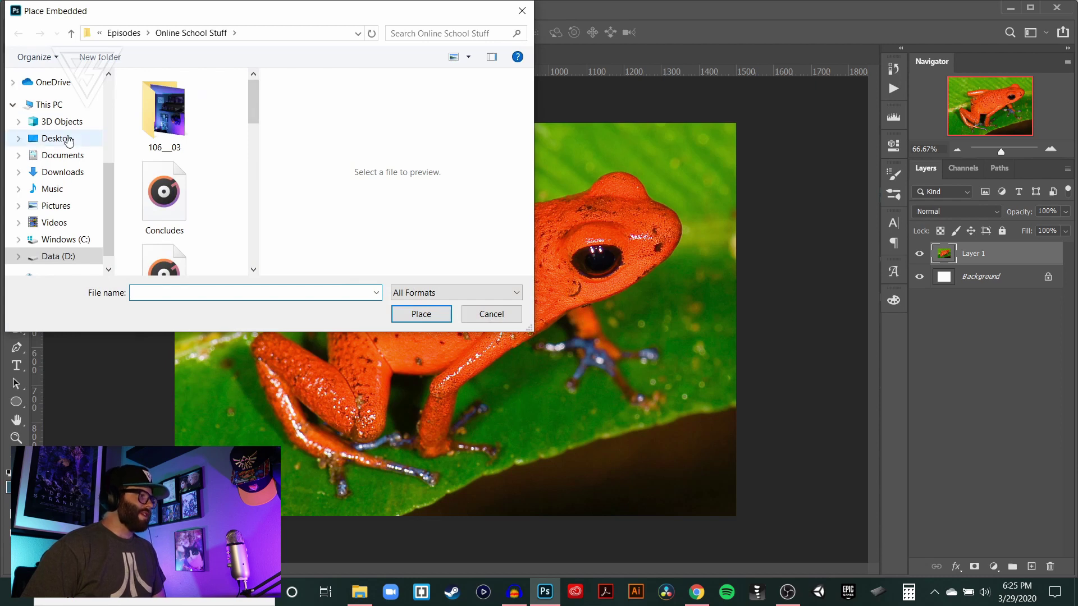
click(168, 93)
click(419, 314)
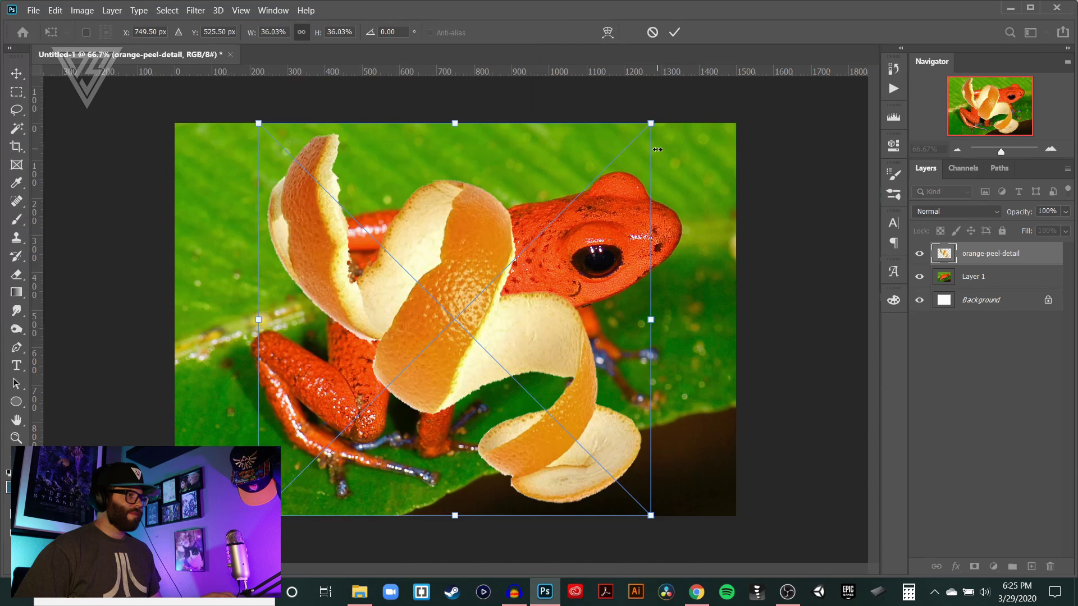
Rotate the peel about −71°, scale it to roughly 24% and position it around the frog's body.
drag(668, 117, 409, 150)
drag(710, 202, 556, 231)
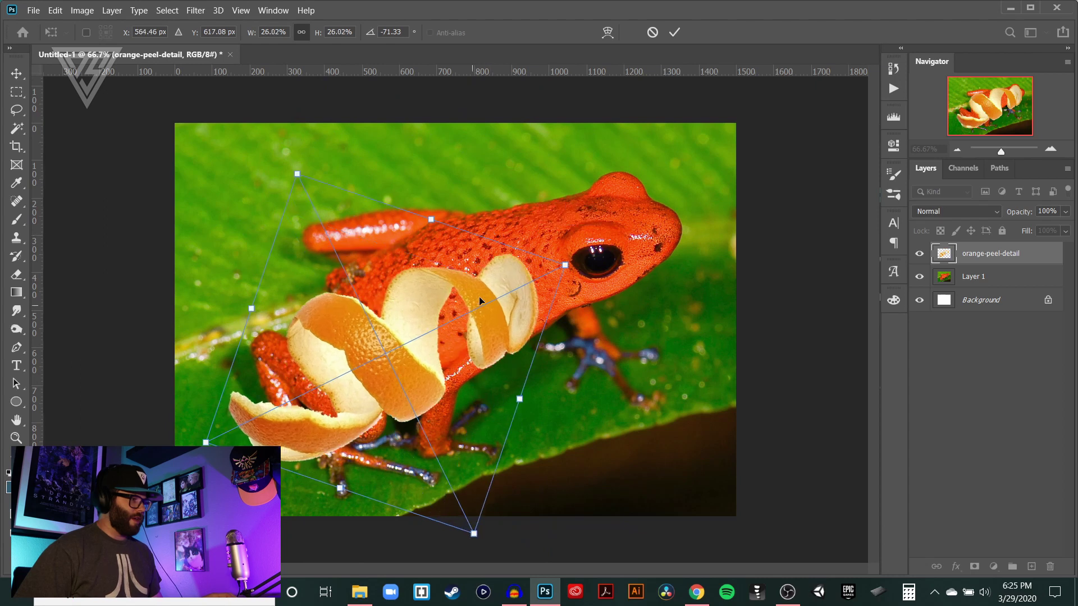
drag(473, 309, 537, 248)
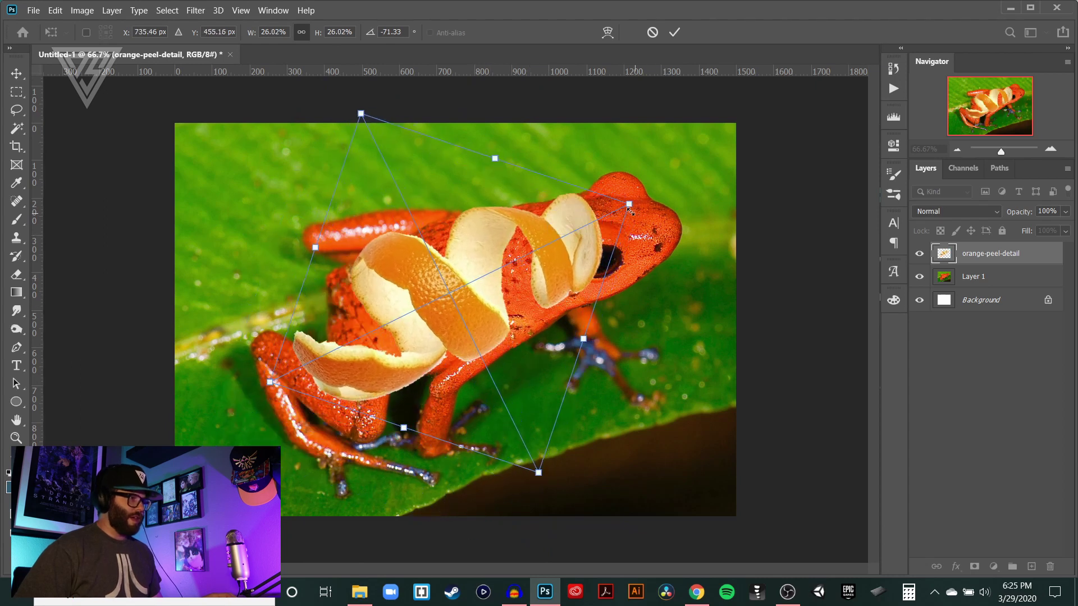
drag(629, 206, 598, 220)
drag(516, 267, 541, 256)
key(Return)
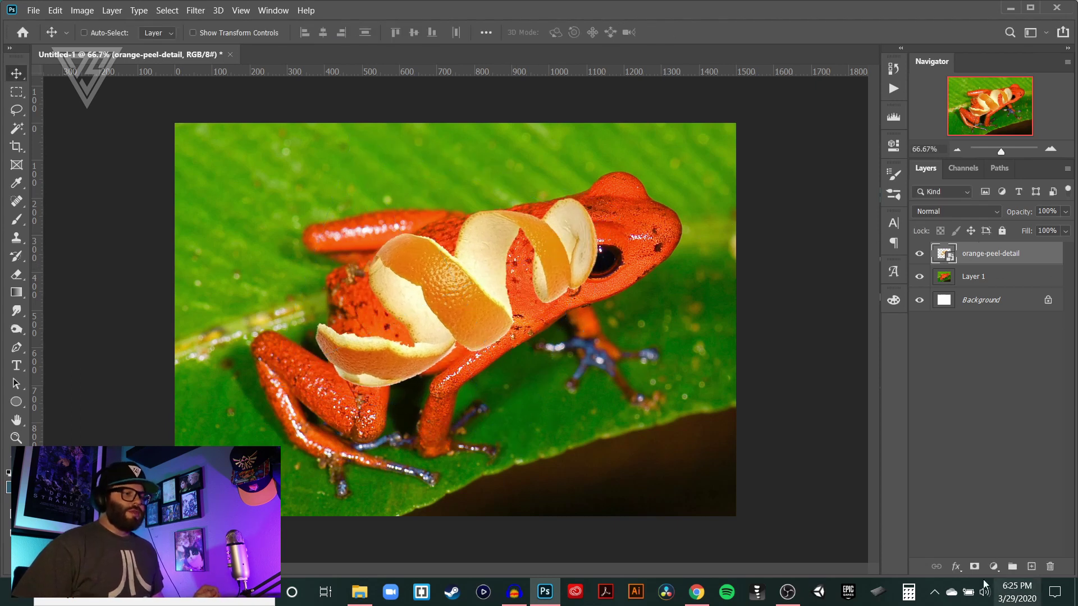
Add a Hue/Saturation layer clipped to orange-peel-detail with hue about −20 to redden the peel.
click(994, 568)
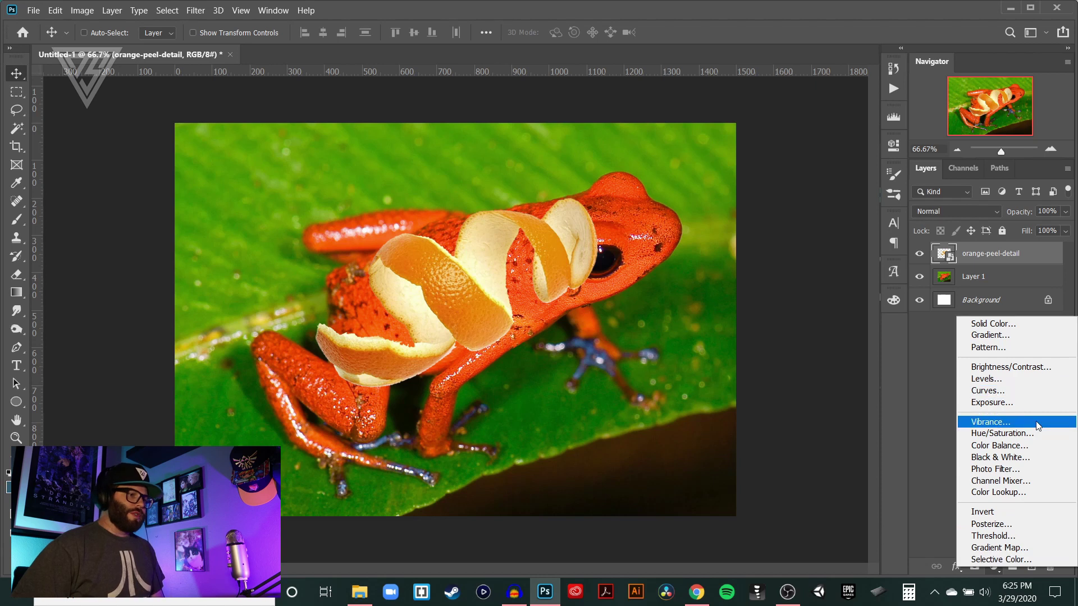
click(1019, 437)
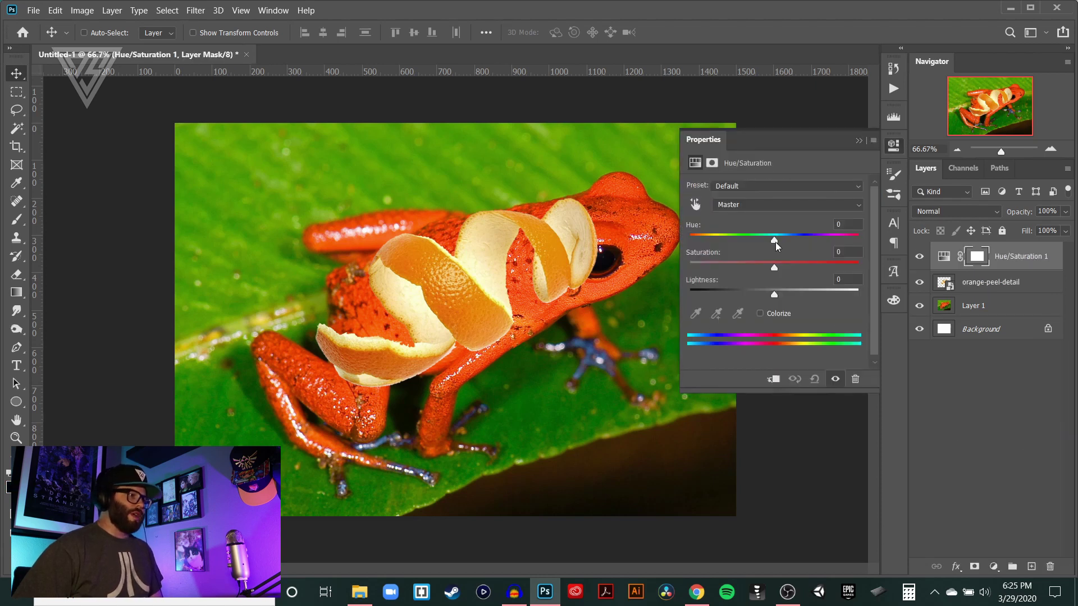
mouse_move(774, 242)
mouse_down()
mouse_move(753, 243)
mouse_move(776, 245)
mouse_up()
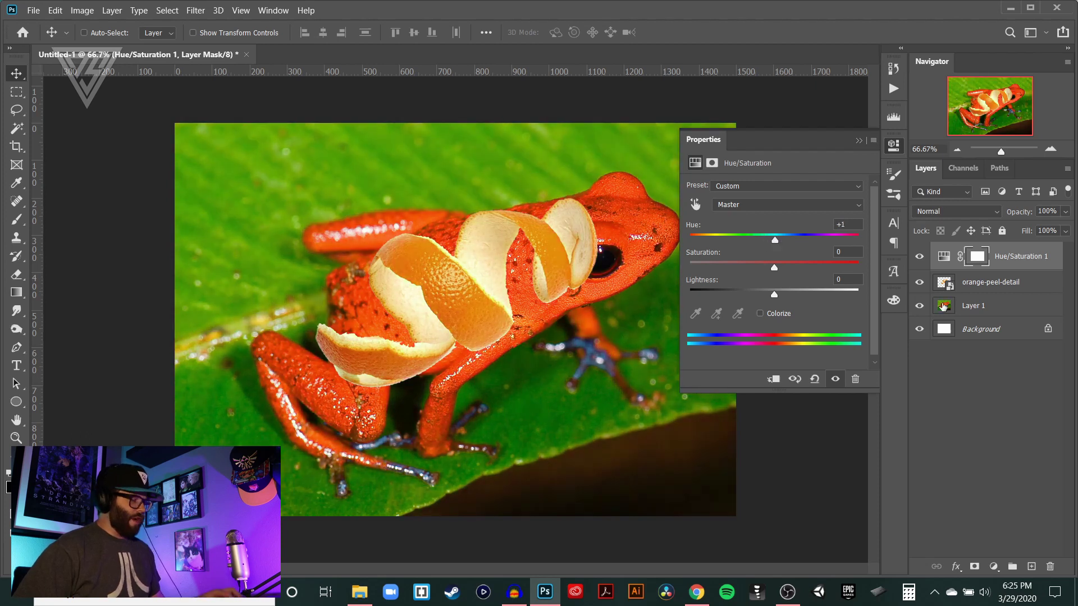
alt+click(1038, 267)
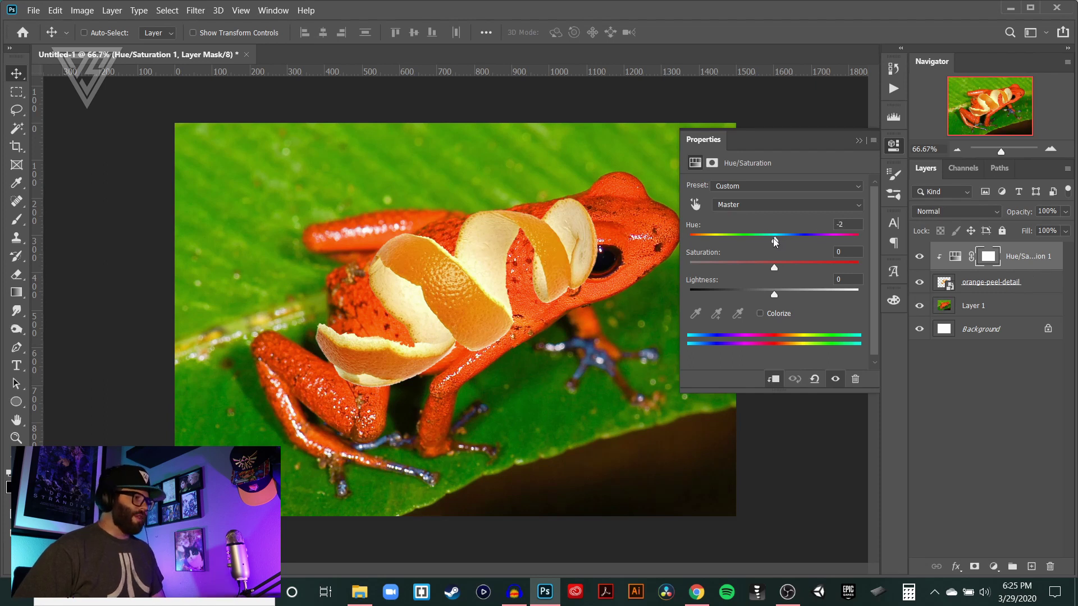
drag(775, 242, 752, 245)
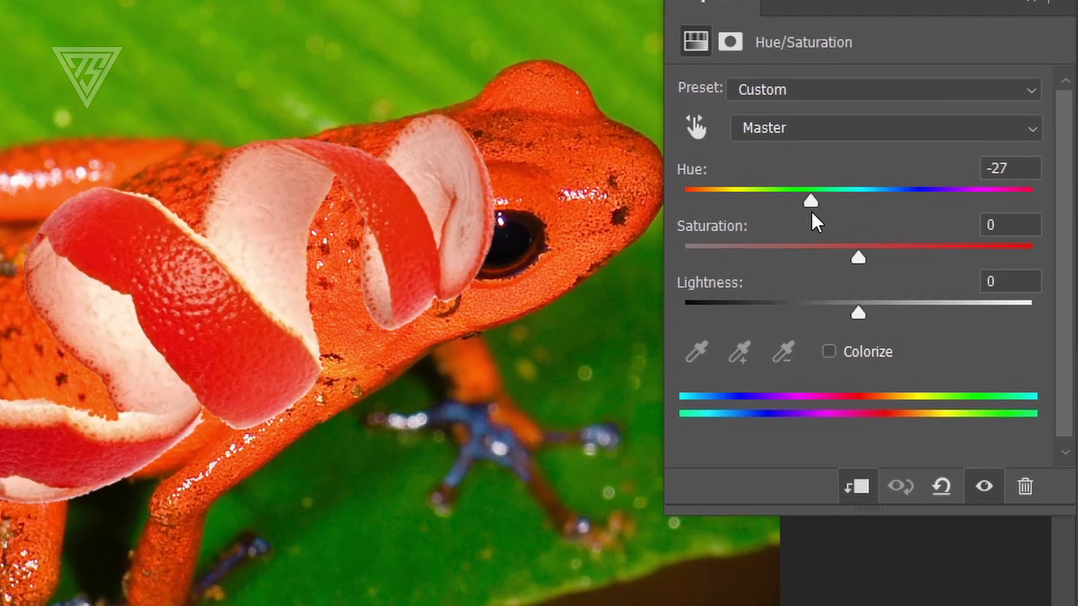
mouse_move(812, 212)
mouse_down()
mouse_move(828, 216)
mouse_move(799, 205)
mouse_up()
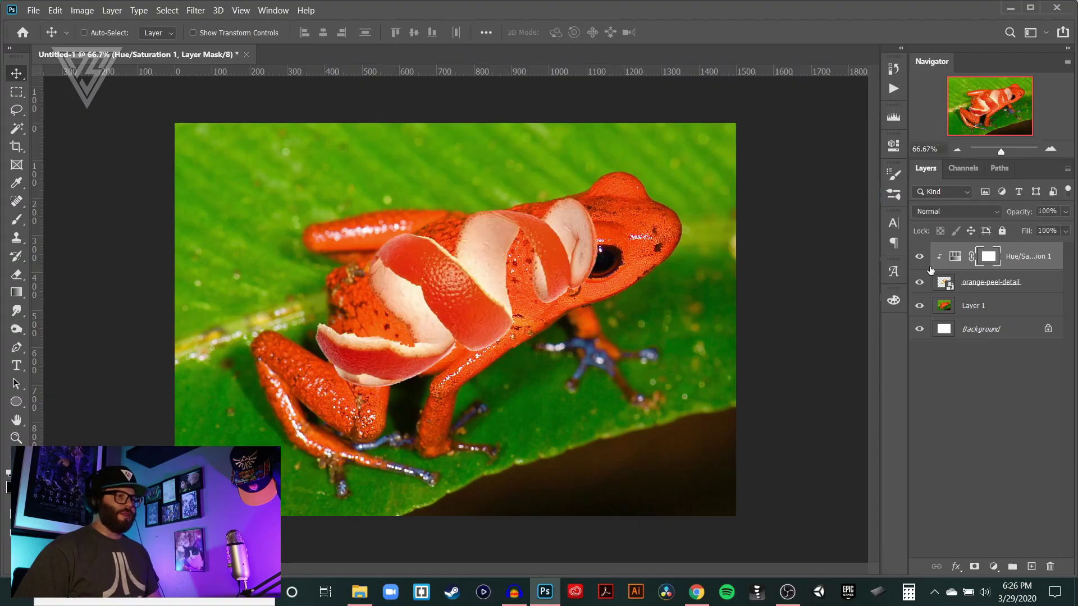
Hide the Hue/Saturation and orange-peel layers and switch to the Lasso tool.
click(919, 257)
click(919, 282)
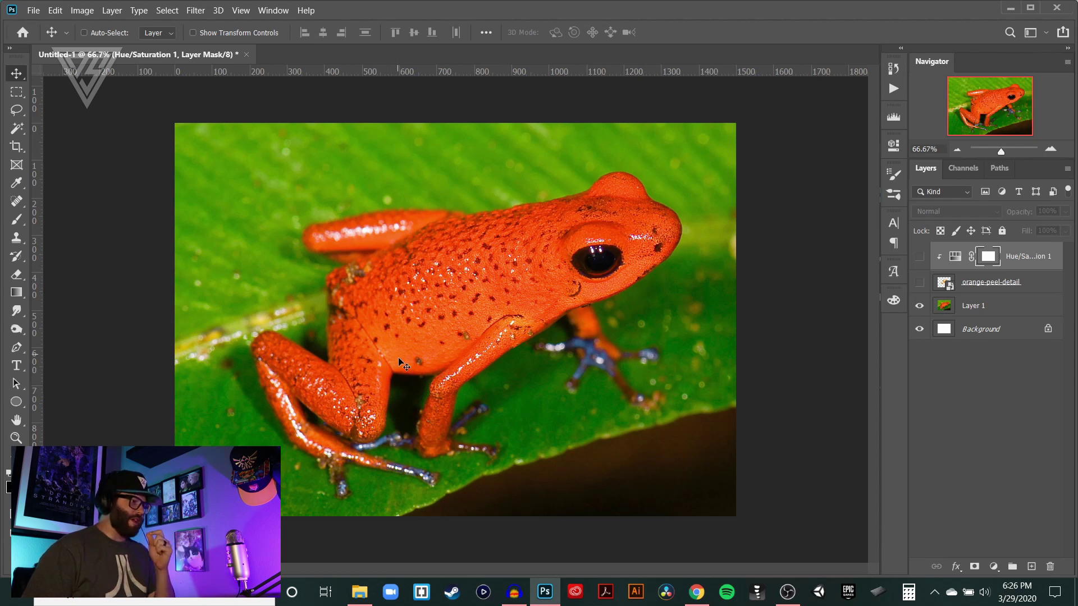
key(l)
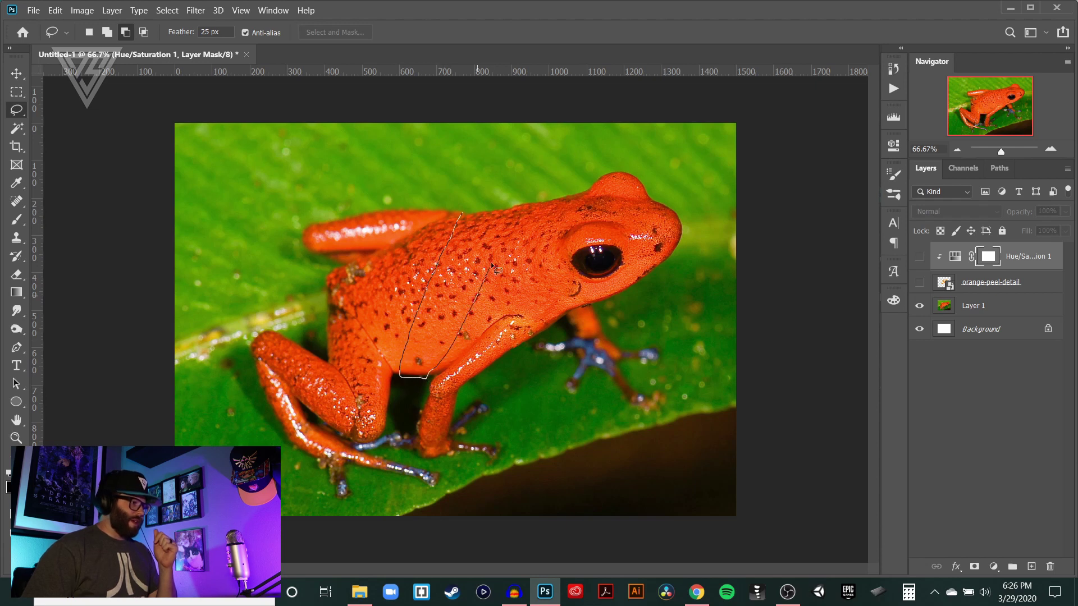
Lasso a diagonal band across the frog's back and duplicate Layer 1.
drag(462, 197, 466, 200)
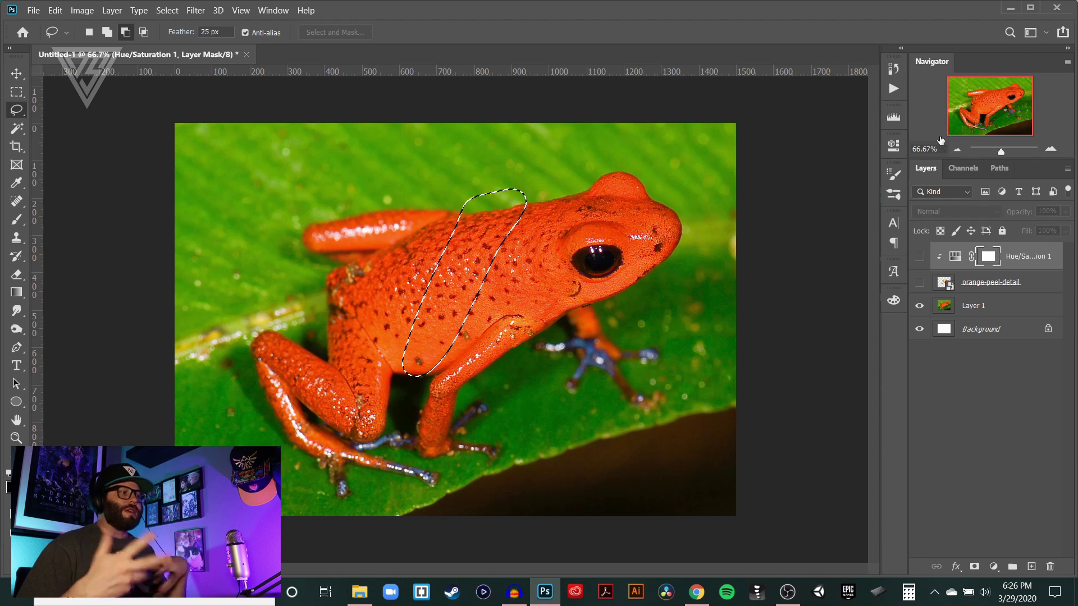
key(ctrl+d)
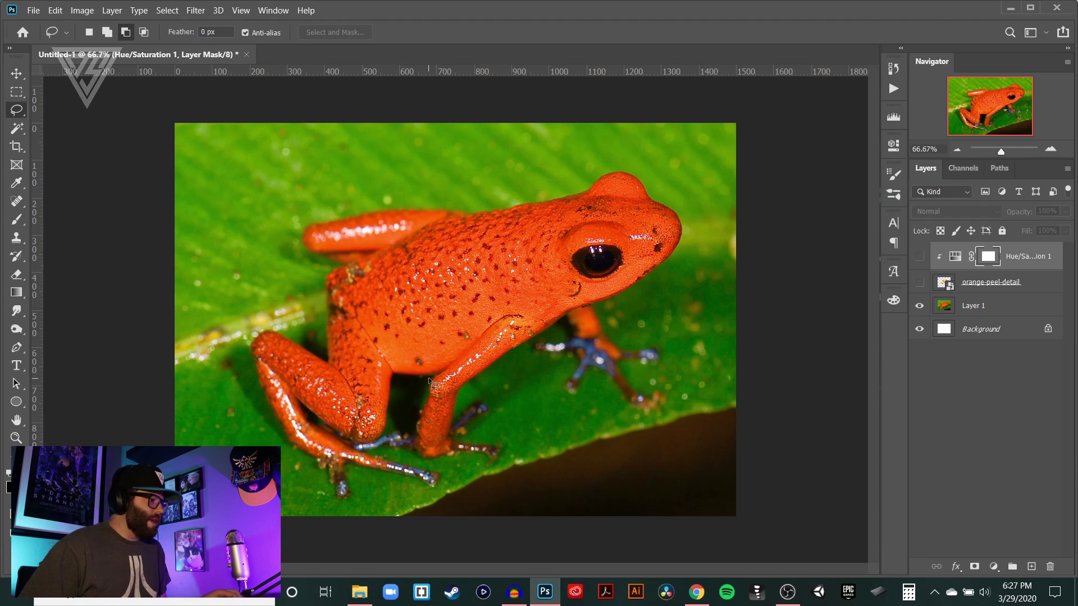
drag(429, 377, 446, 335)
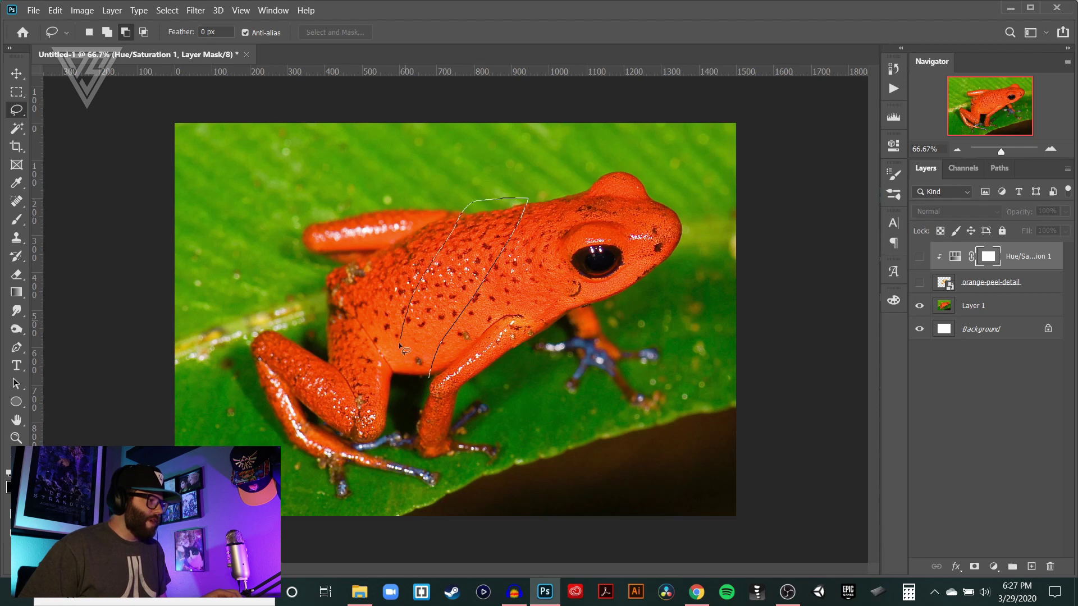
drag(432, 387, 429, 381)
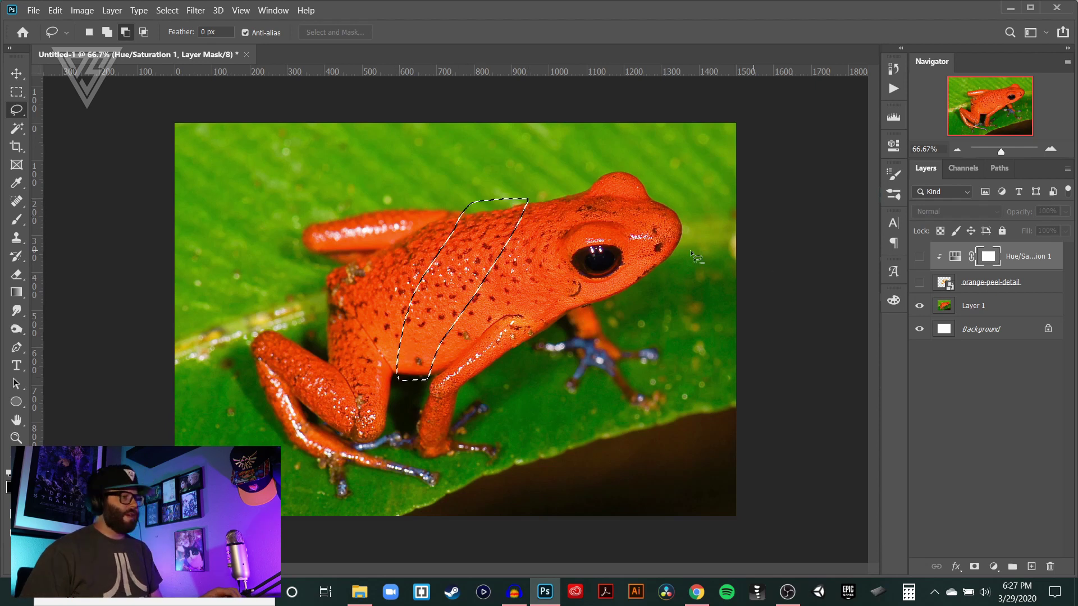
drag(1030, 308, 1034, 569)
With the original frog hidden, clone green leaf texture into the lassoed band on Layer 1 copy, then deselect.
click(920, 330)
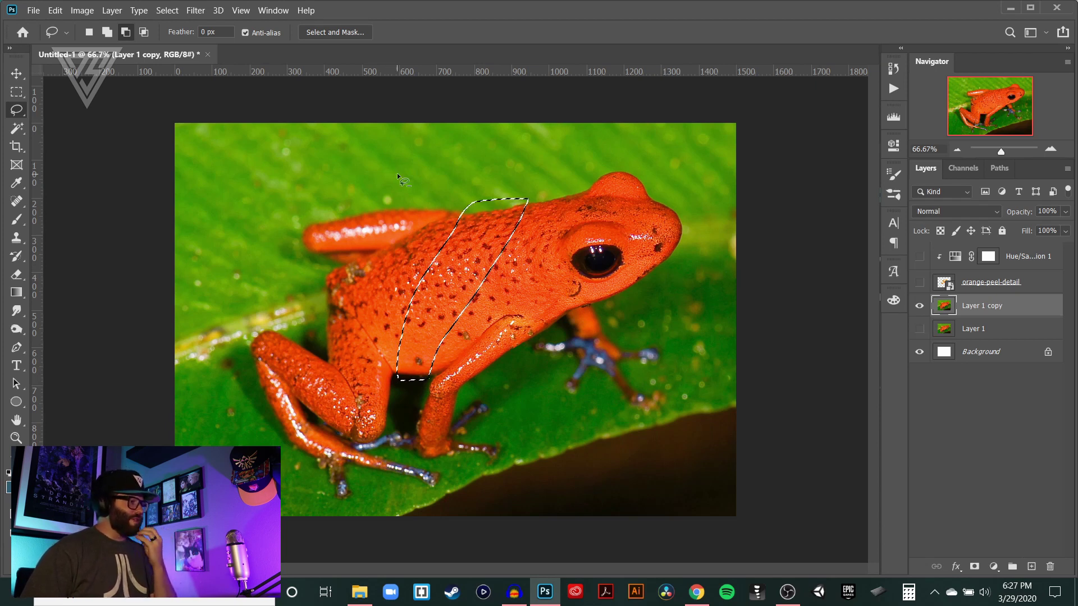
key(i)
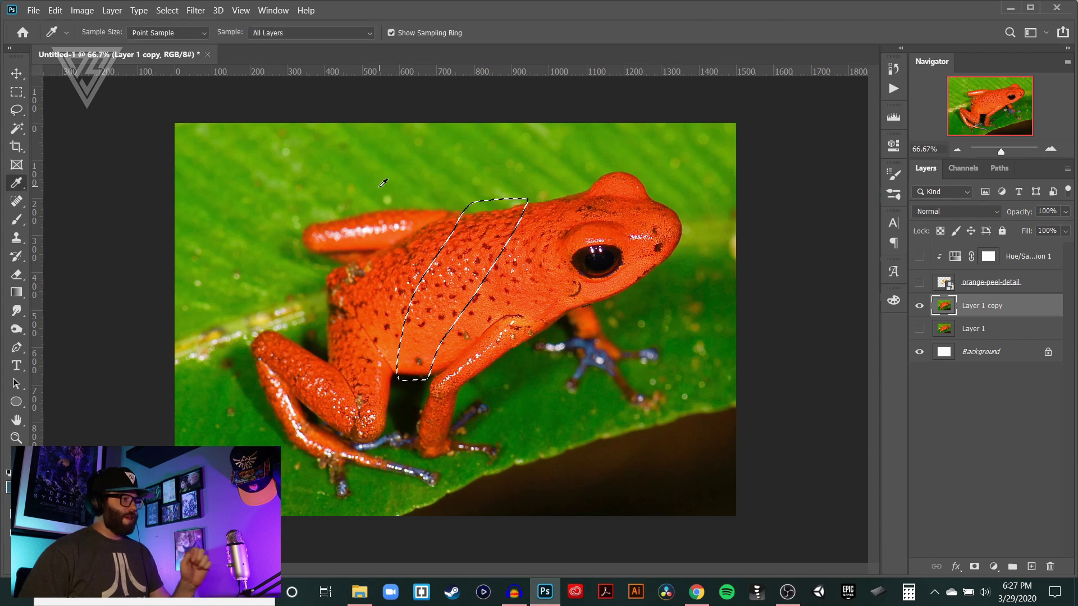
click(16, 237)
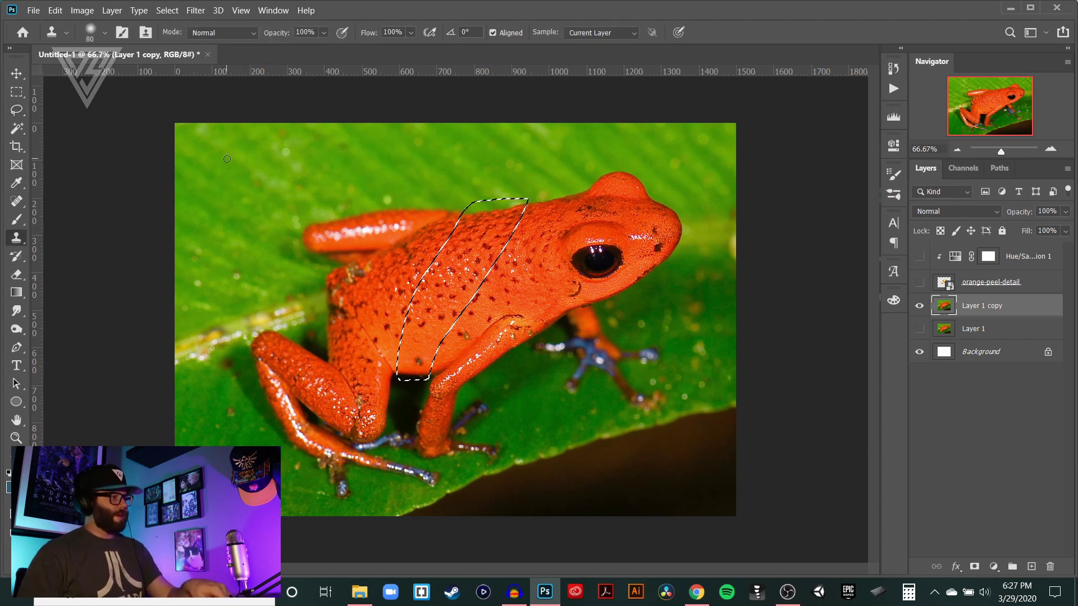
key(bracketright)
key(bracketright)
key(bracketright)
key(bracketright)
key(bracketright)
key(bracketright)
key(bracketright)
key(bracketright)
key(bracketright)
key(bracketright)
key(bracketright)
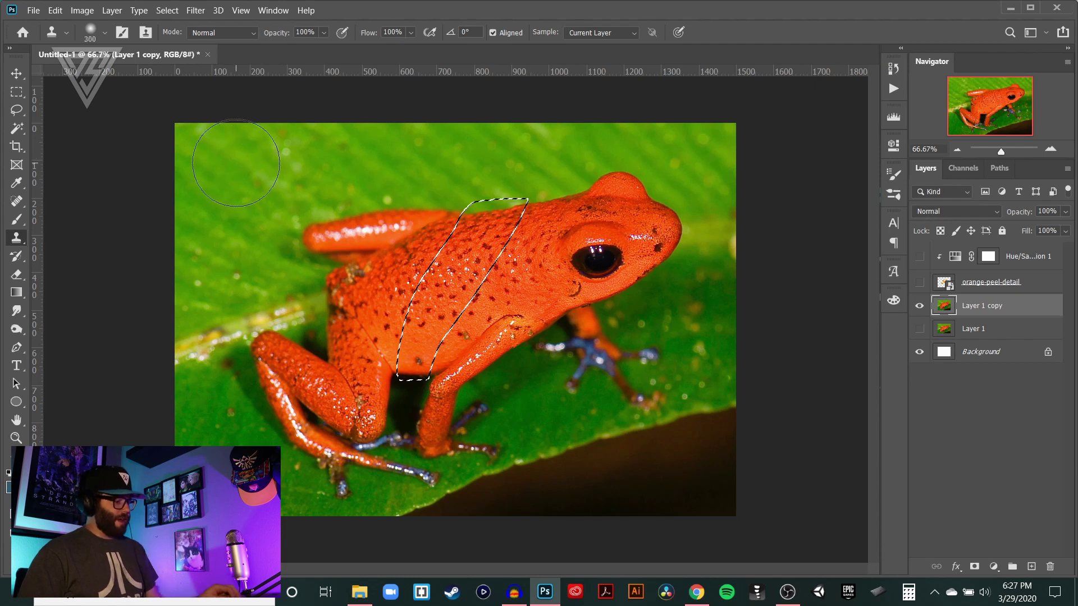
alt+click(240, 169)
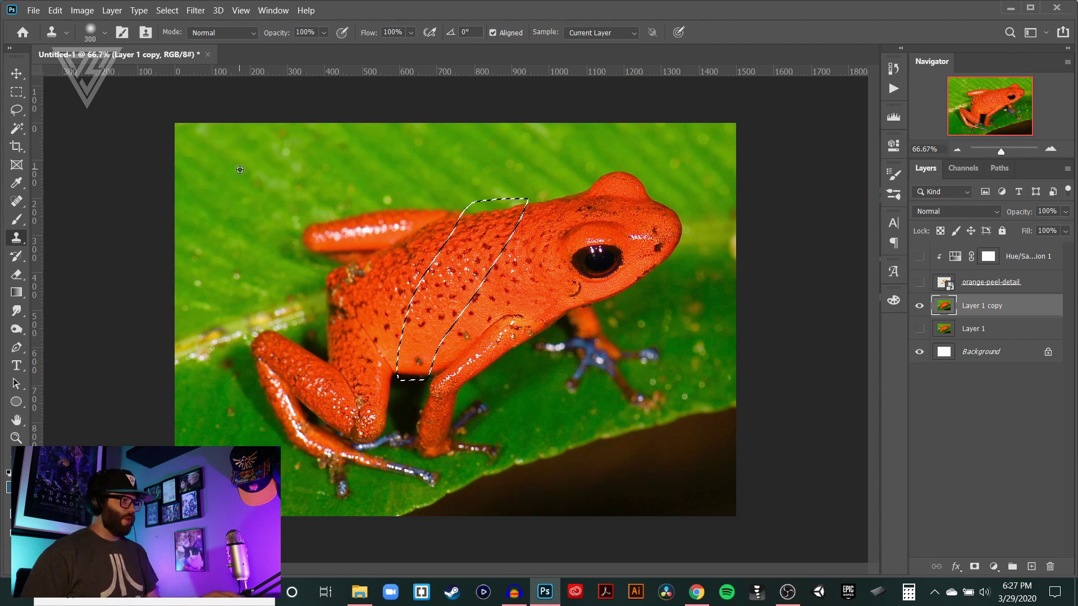
click(483, 224)
drag(484, 224, 446, 293)
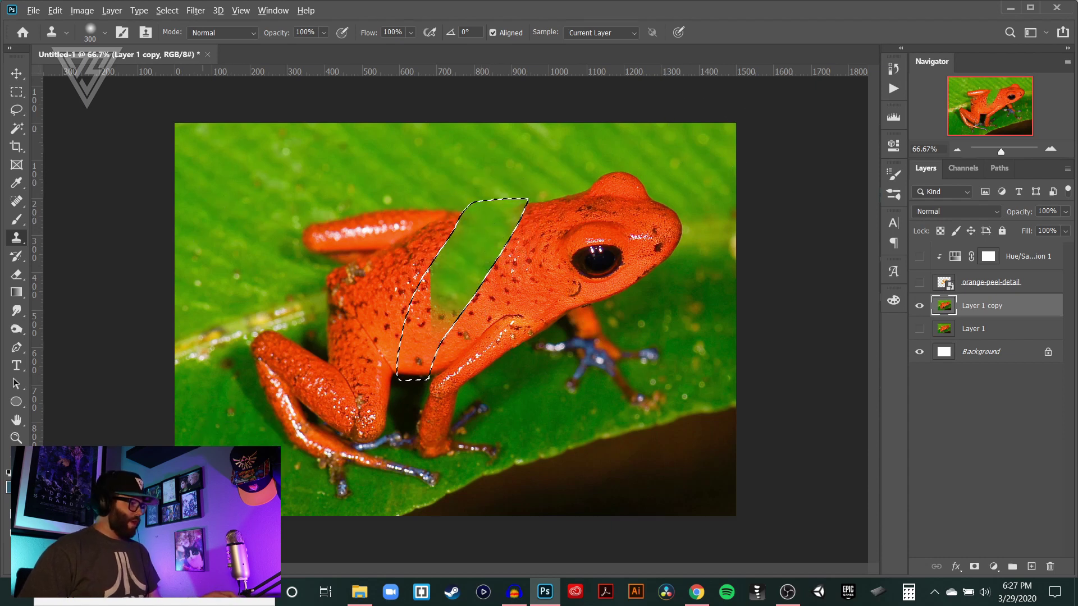
mouse_move(429, 281)
mouse_down()
mouse_move(399, 375)
mouse_move(488, 235)
mouse_move(438, 280)
mouse_up()
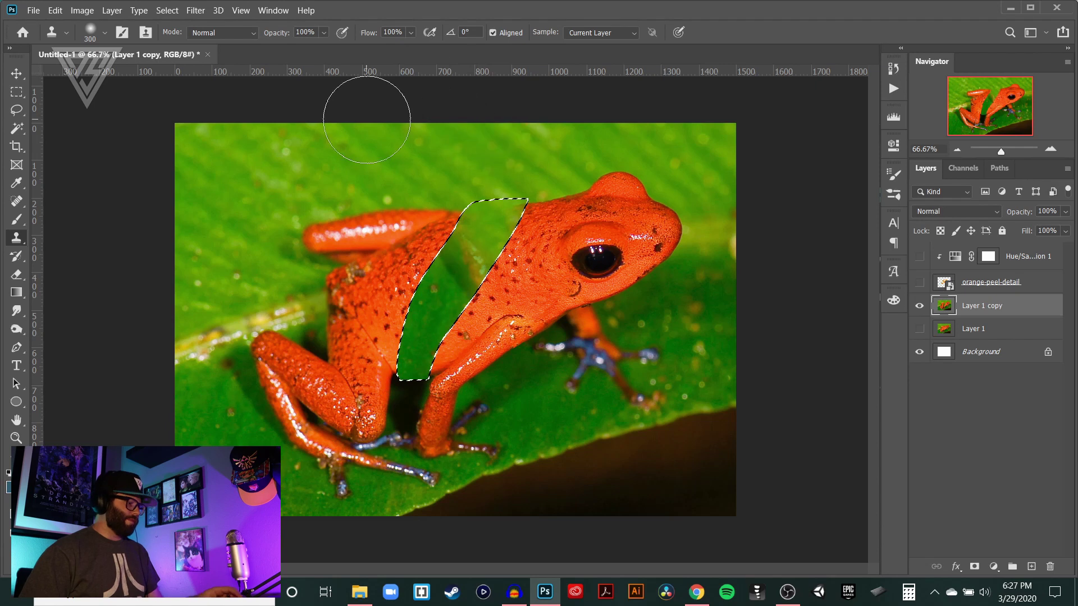
key(ctrl+d)
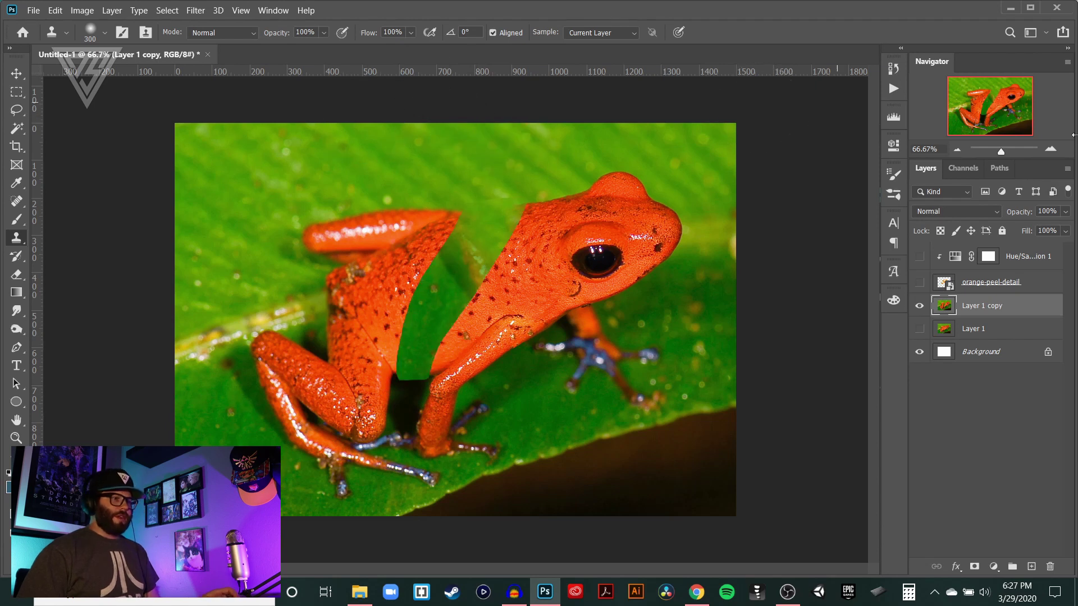
Show orange-peel-detail again and move the peel up and left.
click(919, 283)
click(17, 74)
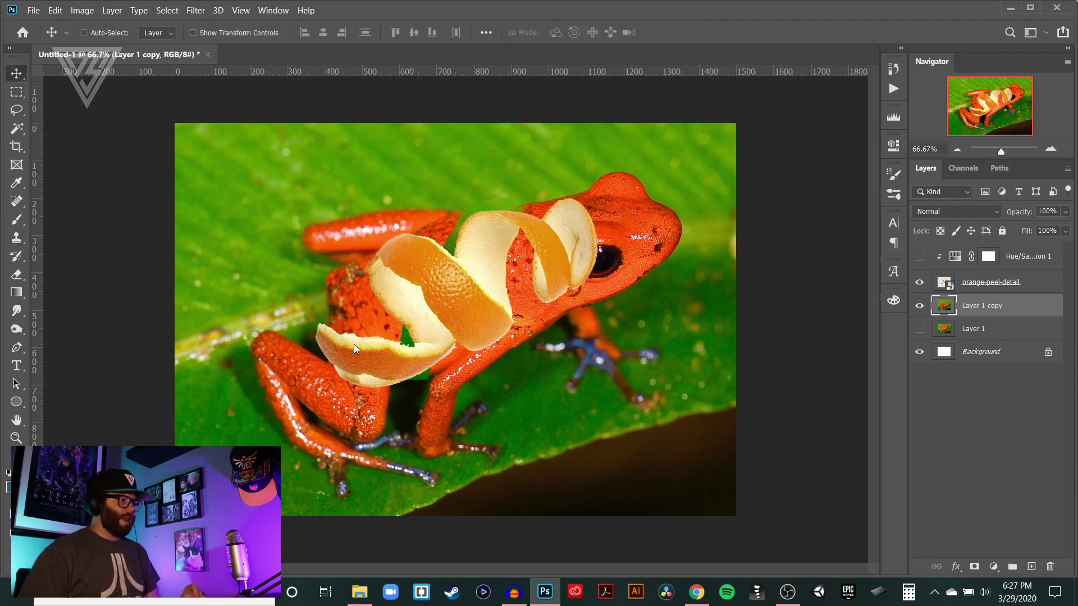
drag(478, 317, 459, 292)
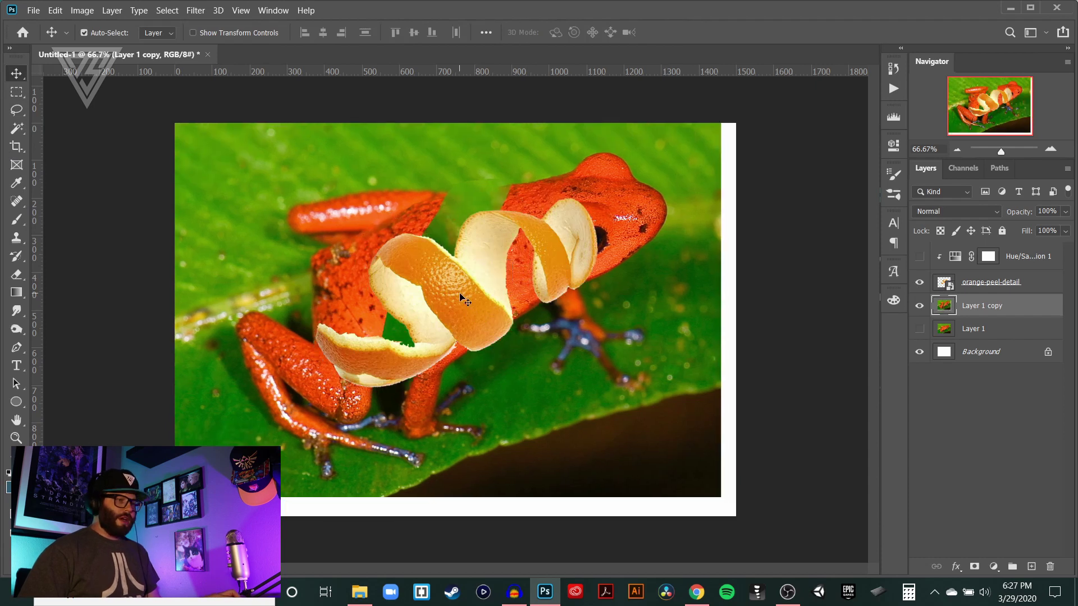
key(ctrl+z)
click(990, 282)
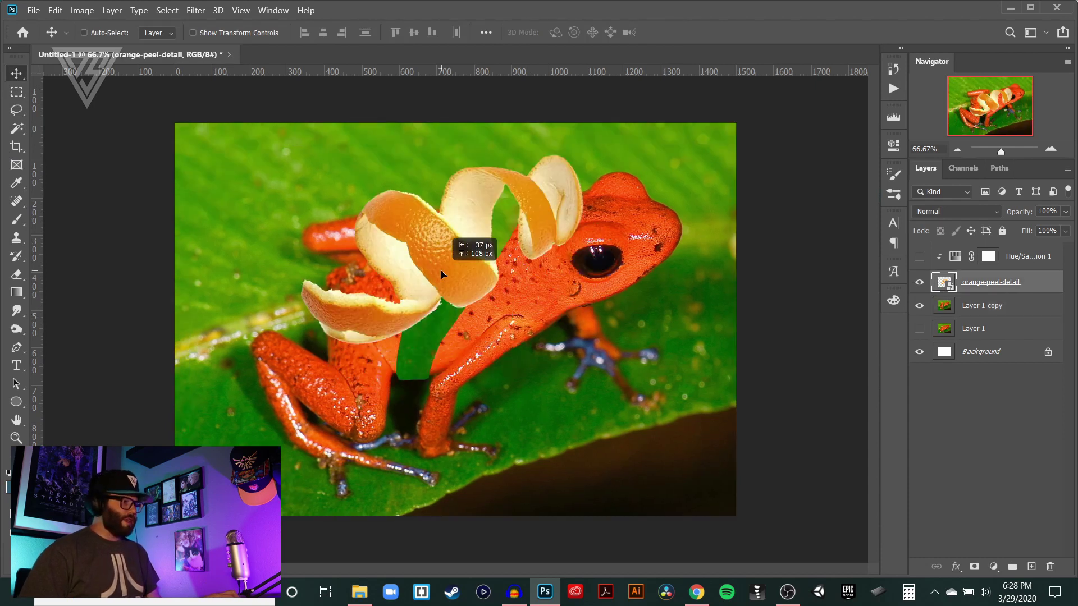
drag(461, 320, 442, 295)
Flip the peel vertically, rotate it about −136.6° and scale it to 32.17% around the frog.
key(ctrl+t)
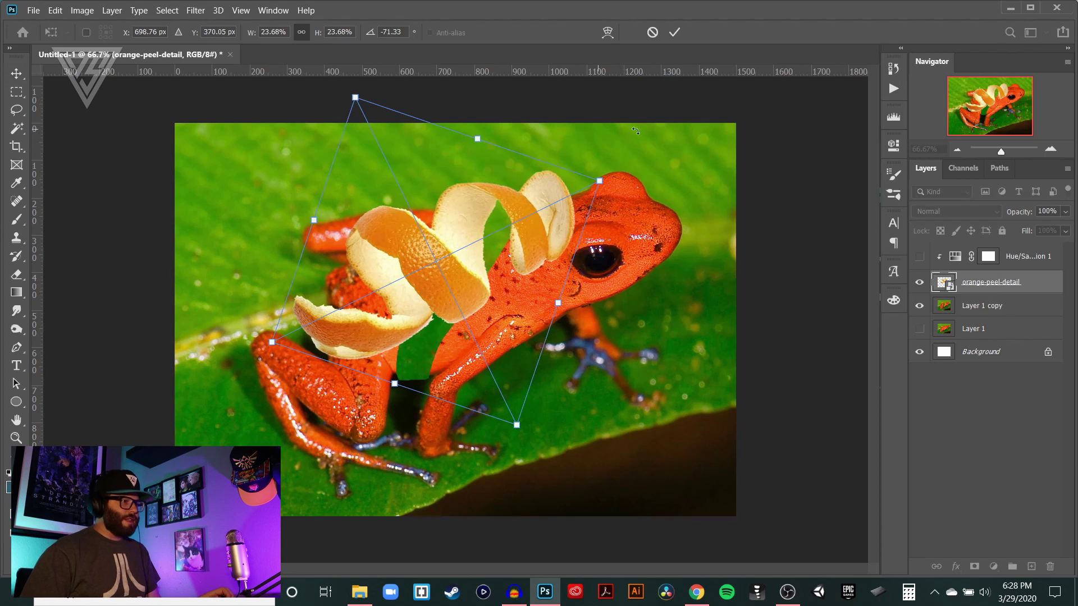
drag(624, 174, 591, 294)
drag(544, 266, 668, 304)
drag(468, 296, 448, 309)
right_click(493, 287)
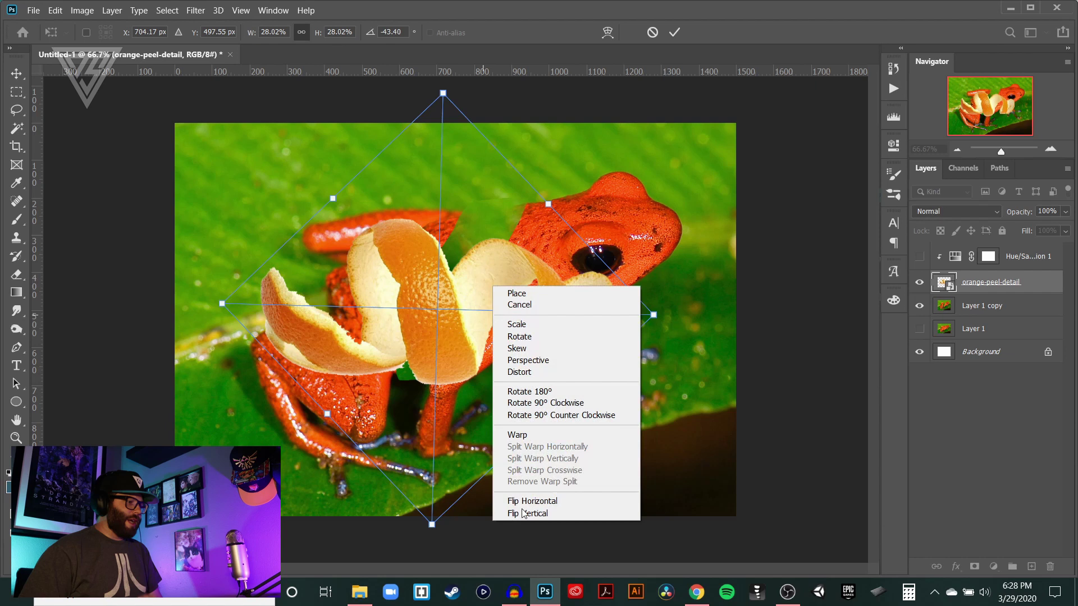
click(542, 502)
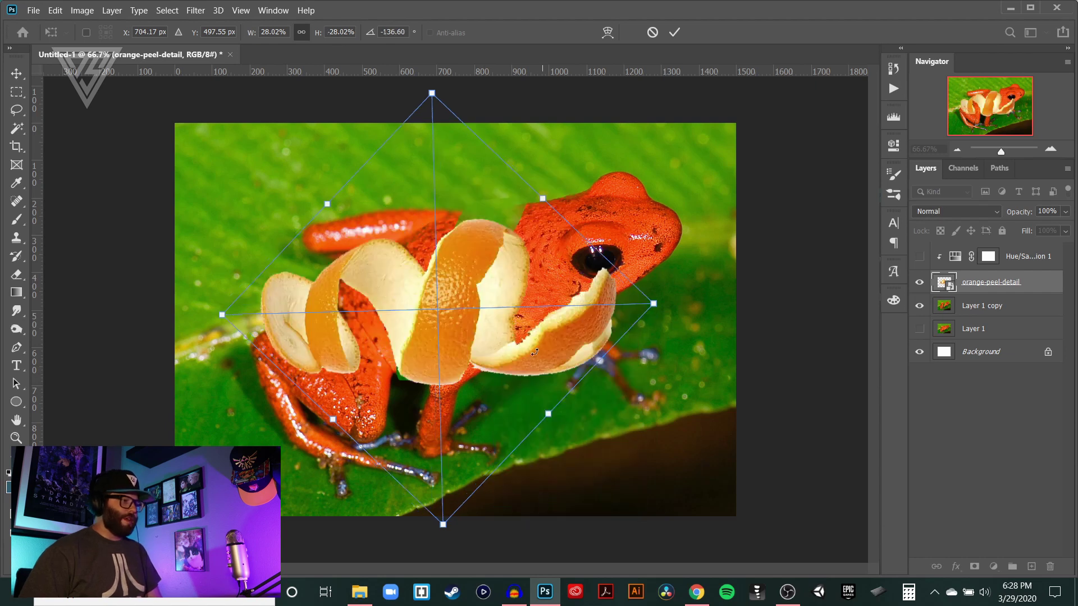
drag(459, 330, 503, 303)
drag(488, 495, 478, 563)
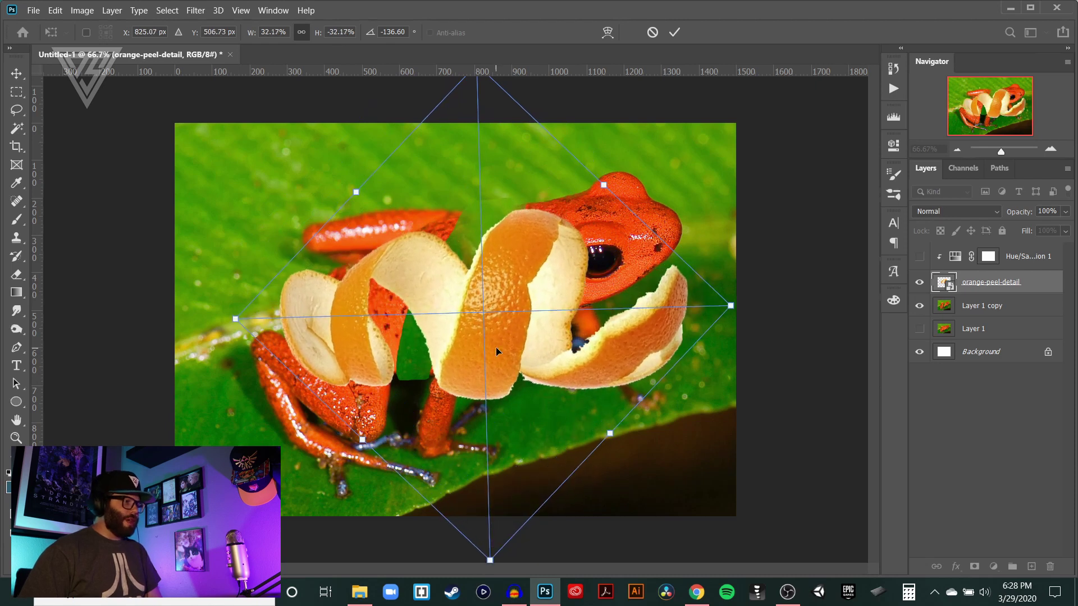
mouse_move(498, 351)
mouse_down()
mouse_move(490, 325)
mouse_move(483, 337)
mouse_up()
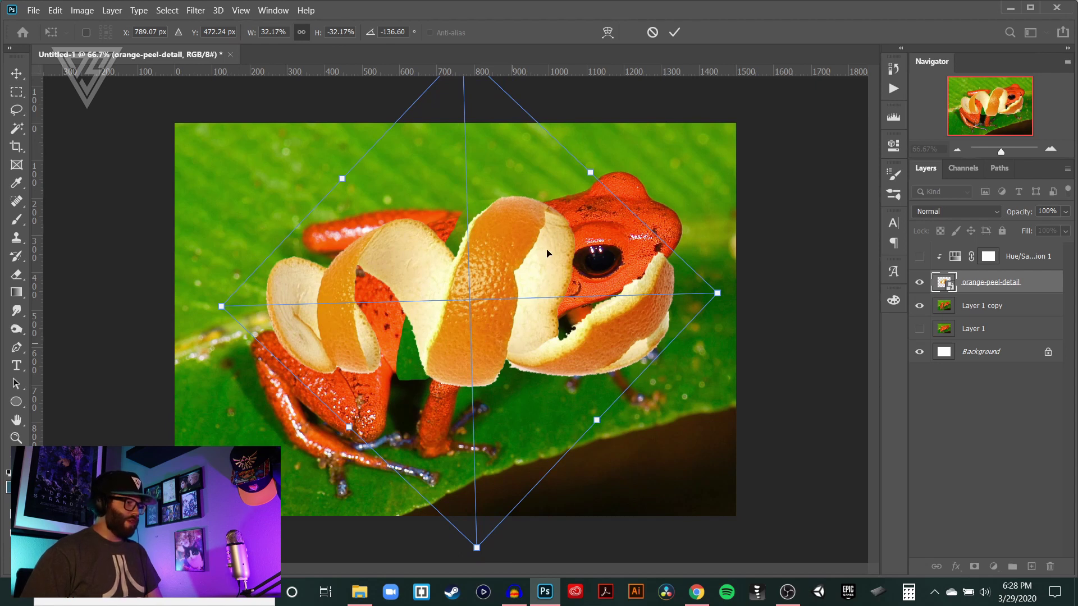
key(Return)
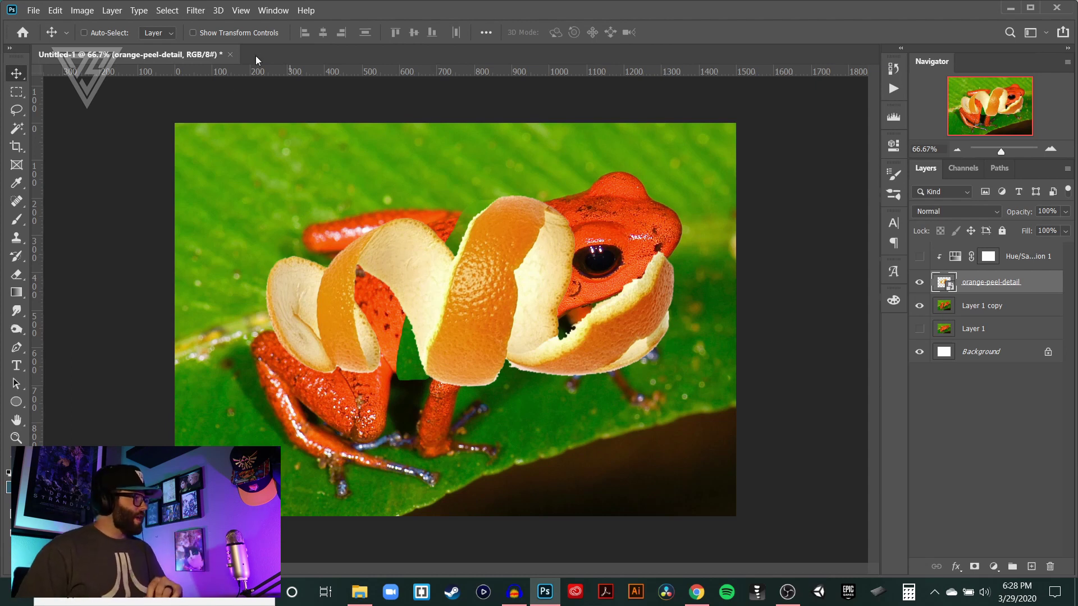
With a 10 px feathered Lasso, select the peel's left end and the frog's hind leg.
click(20, 110)
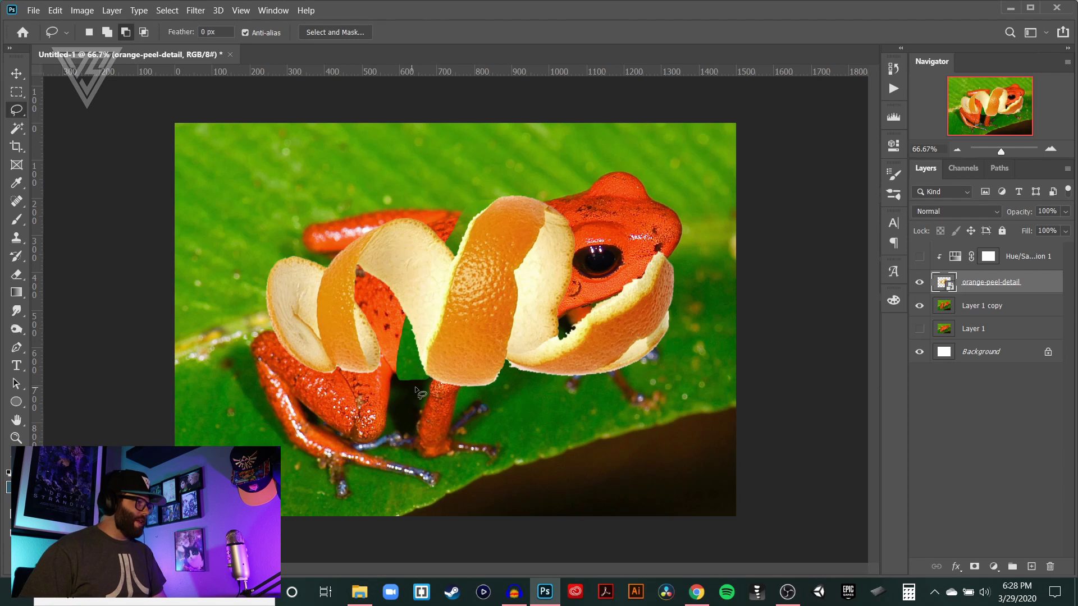
key(Return)
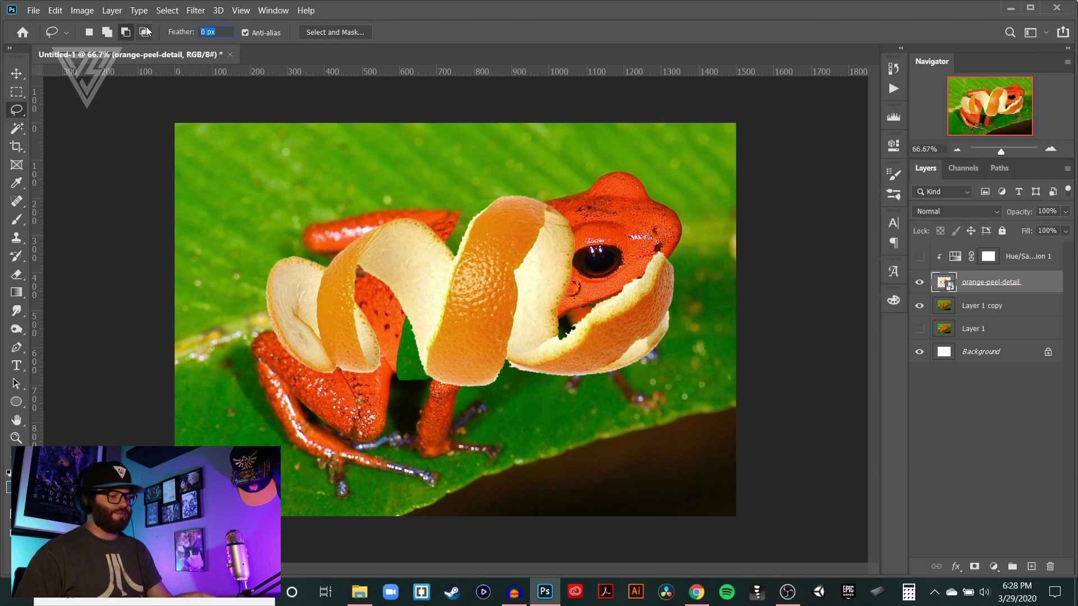
text(10)
key(Return)
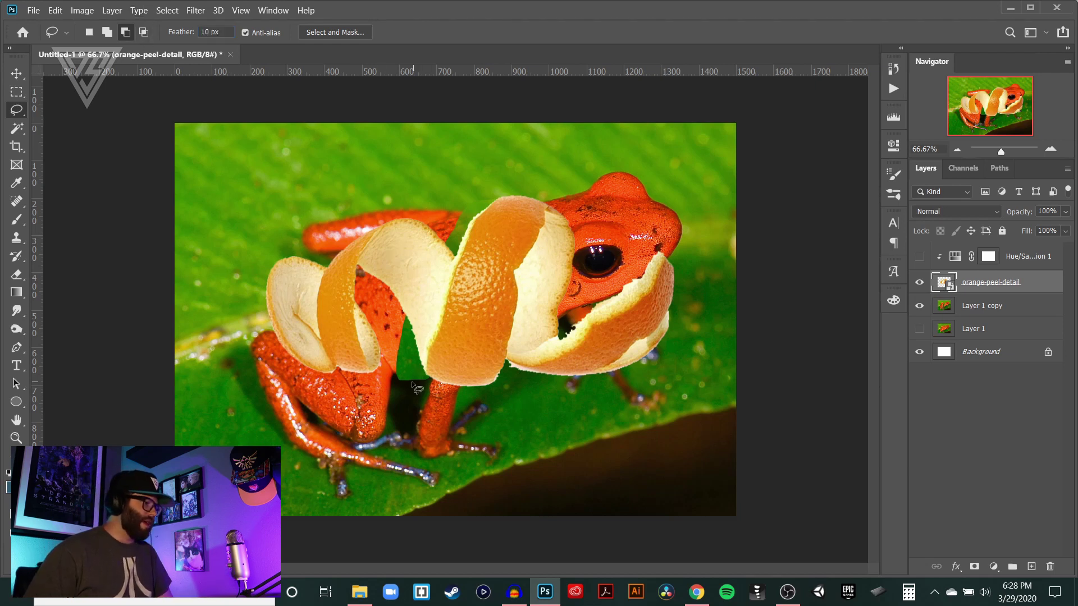
drag(412, 384, 416, 366)
drag(417, 320, 438, 272)
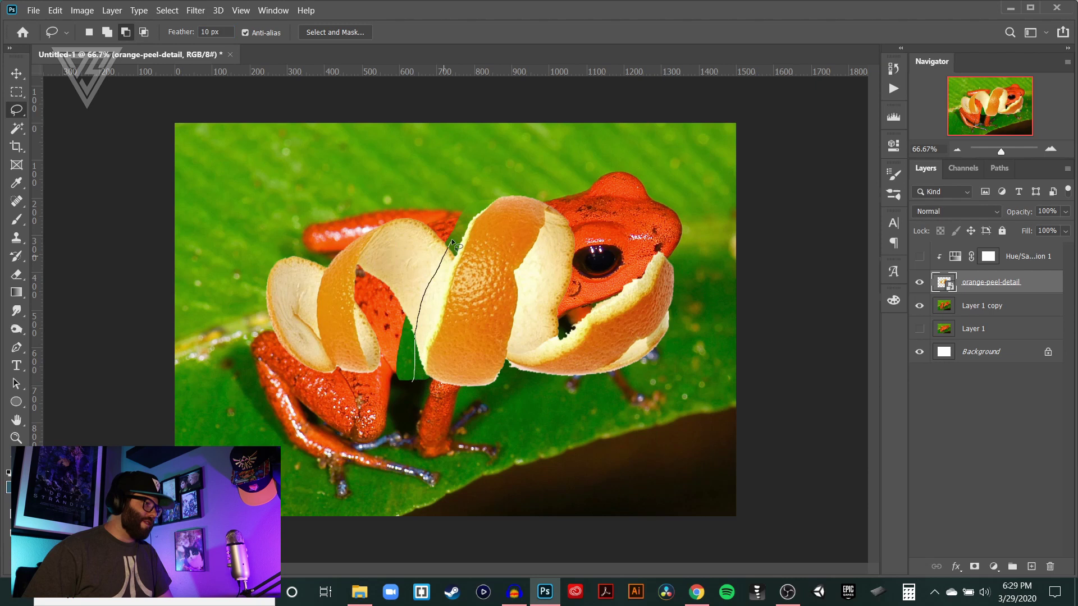
mouse_move(332, 168)
mouse_down()
mouse_move(224, 254)
mouse_move(202, 355)
mouse_move(283, 419)
mouse_move(410, 401)
mouse_up()
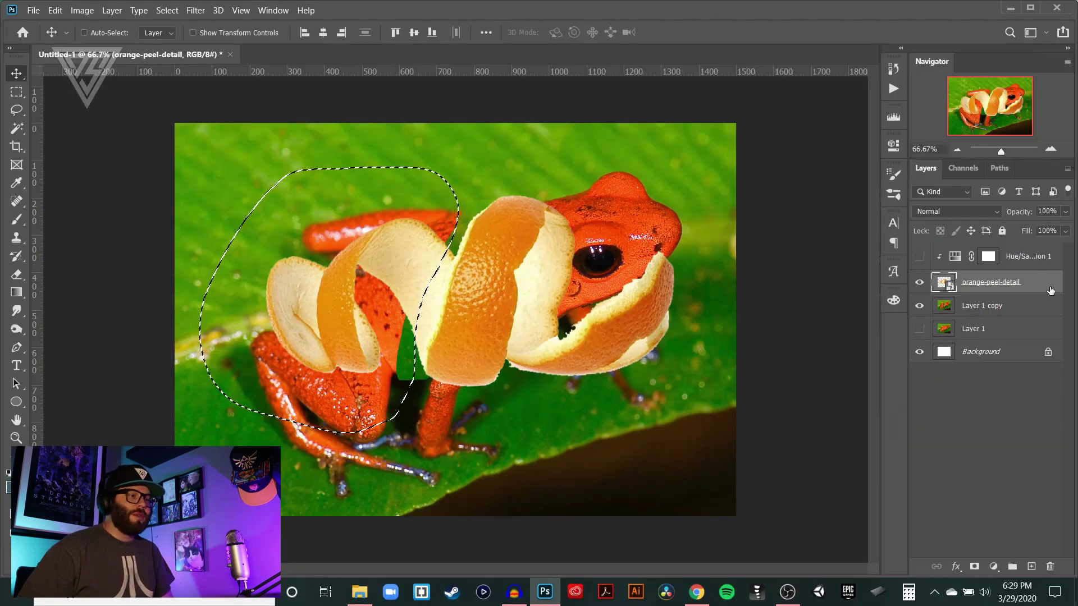
Duplicate the orange peel layer and turn it red with the clipped, enabled Hue/Saturation 1.
drag(1042, 287, 1031, 566)
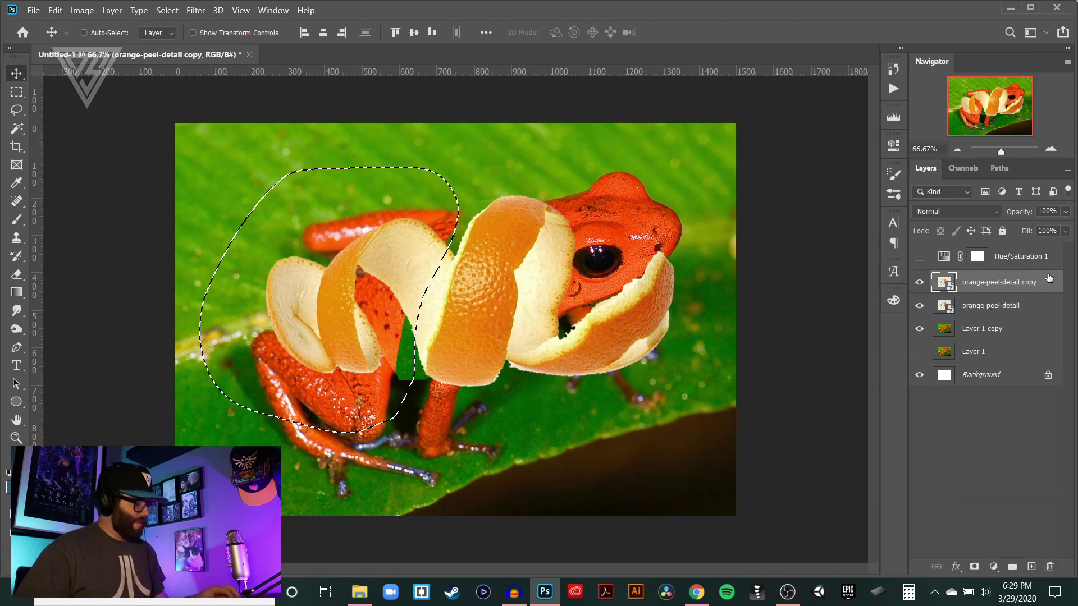
alt+click(1031, 269)
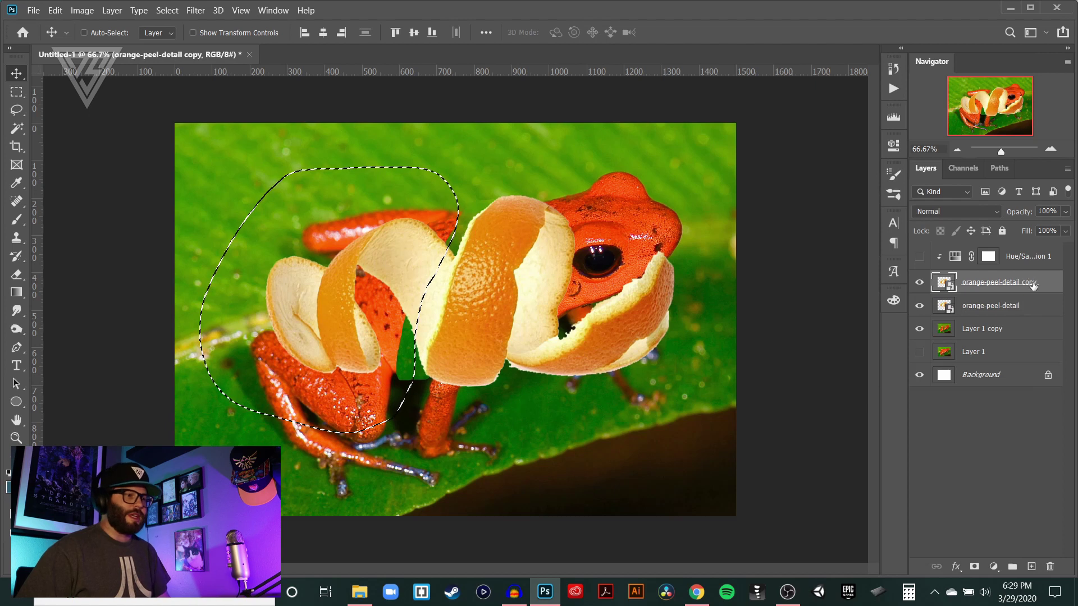
click(918, 258)
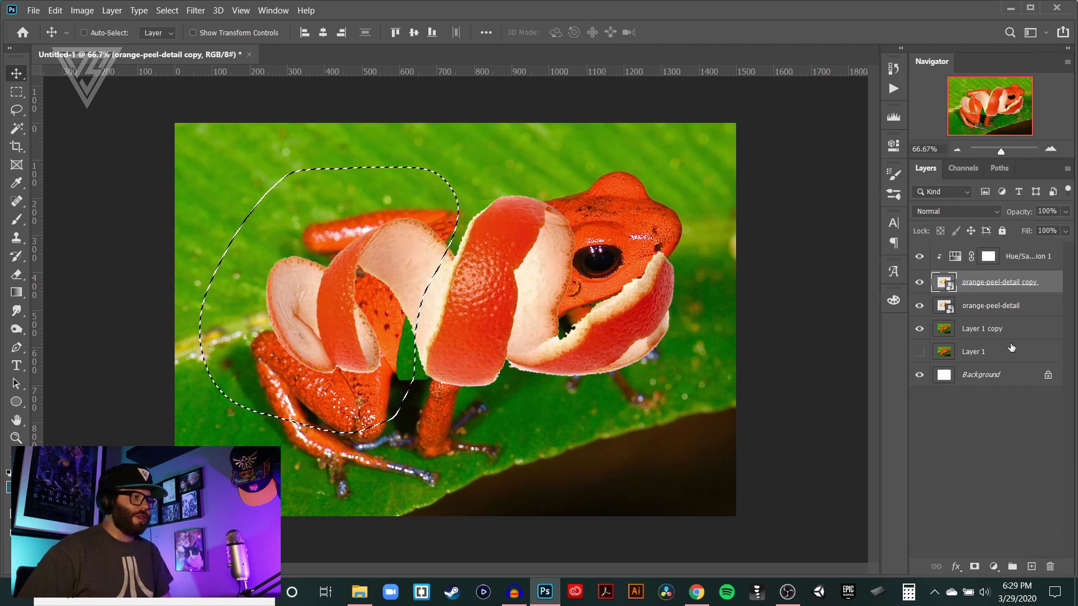
Rasterize the red peel copy, then hide and rename the original peel layer.
right_click(1051, 284)
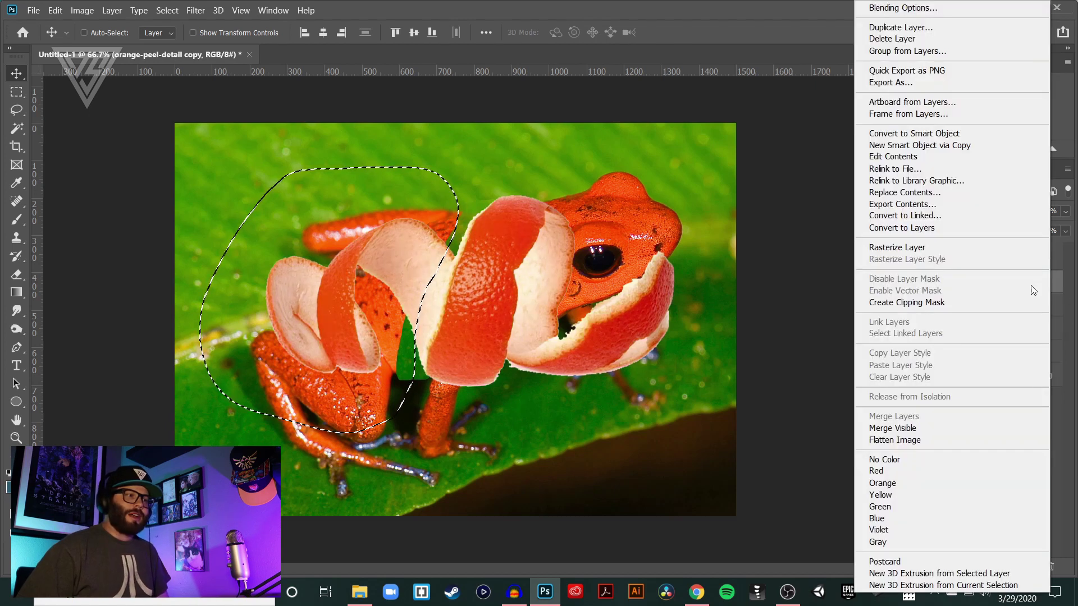
click(900, 248)
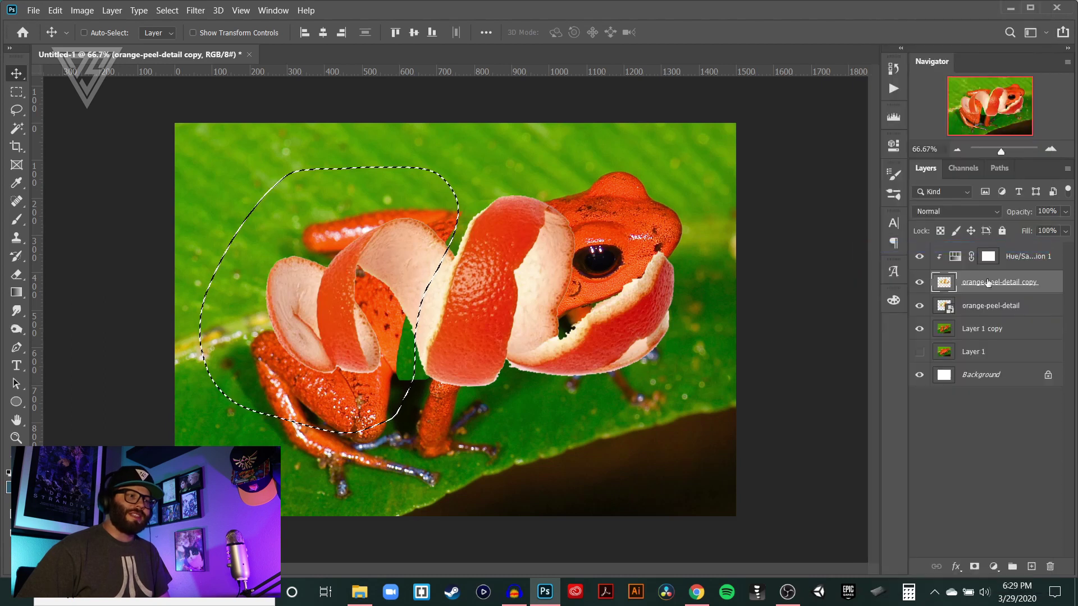
click(919, 306)
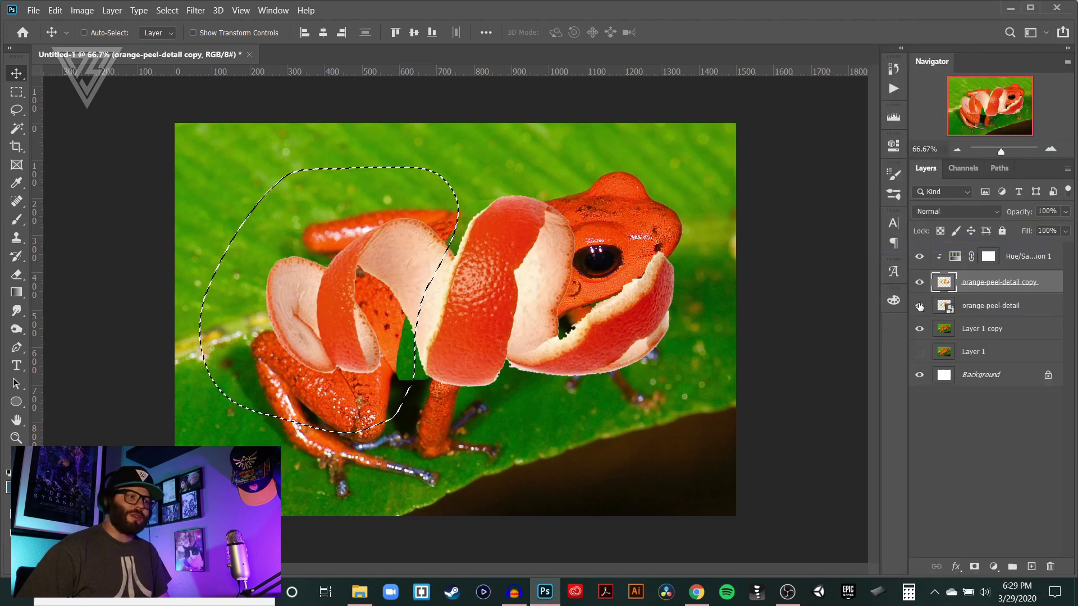
double_click(1002, 306)
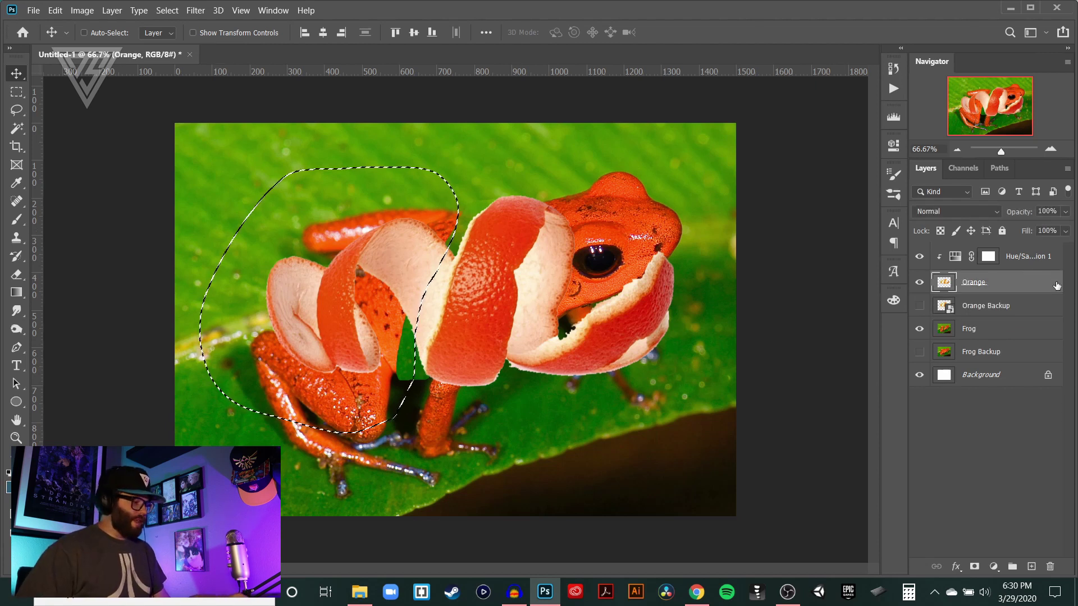
Try scaling and moving the selected left peel section, then undo back to the full red spiral.
key(ctrl+t)
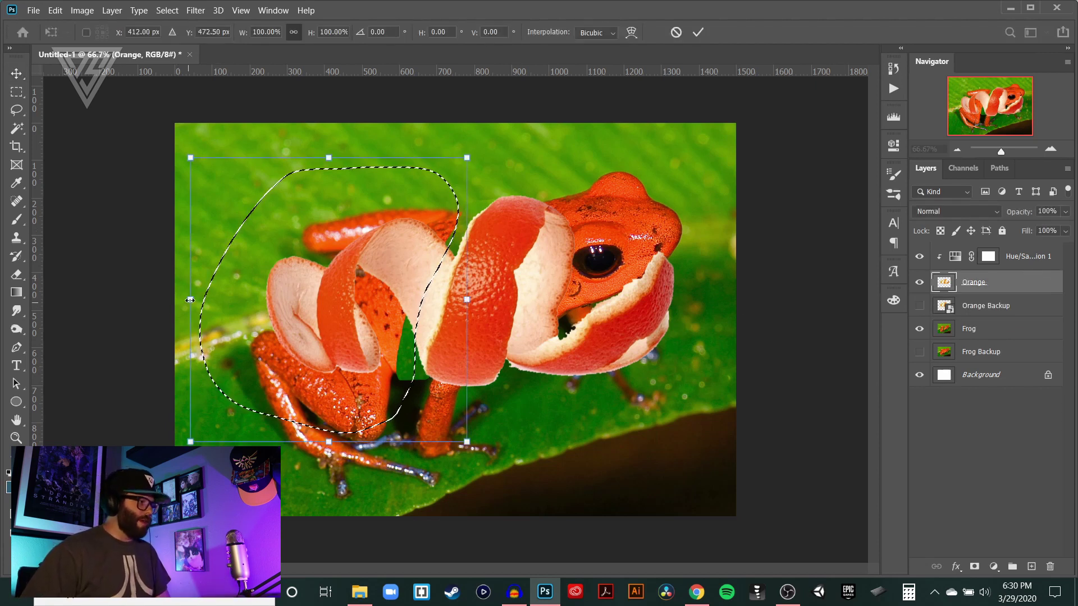
drag(190, 299, 288, 294)
key(ctrl+z)
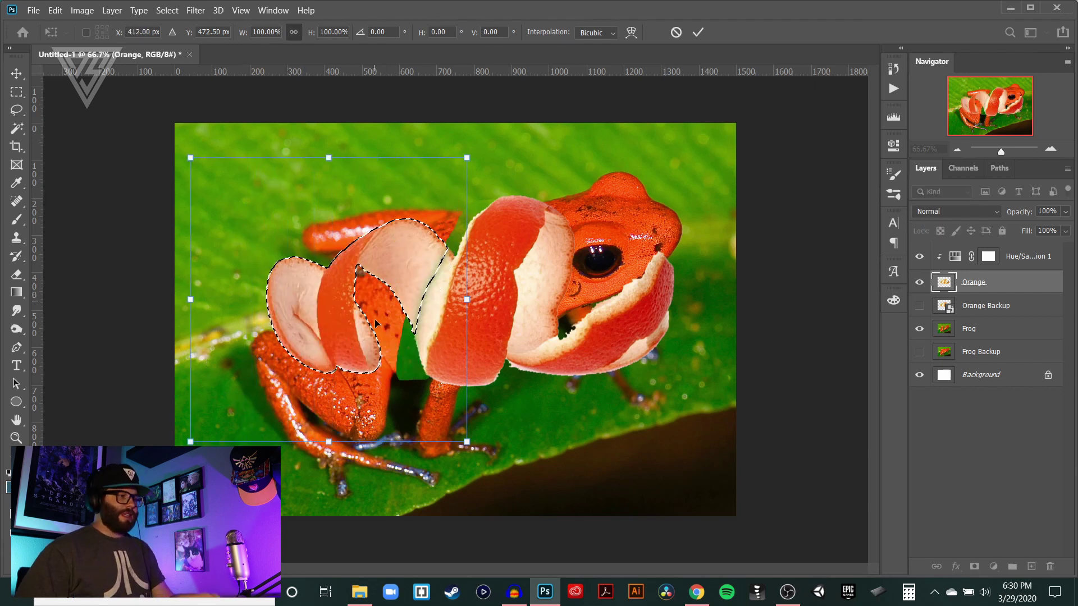
key(ctrl+z)
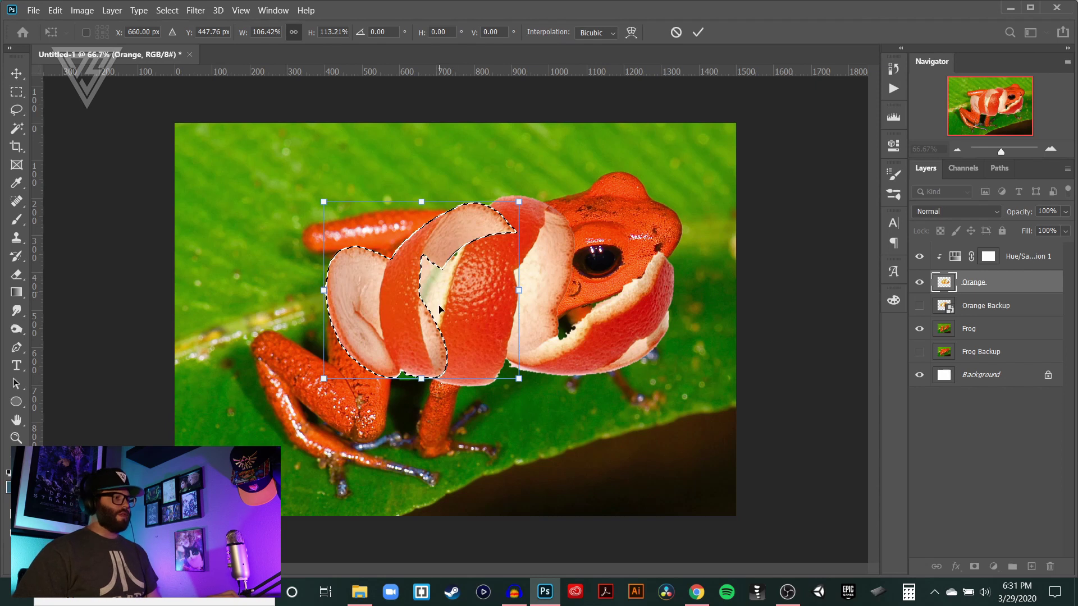
key(ctrl+z)
key(Return)
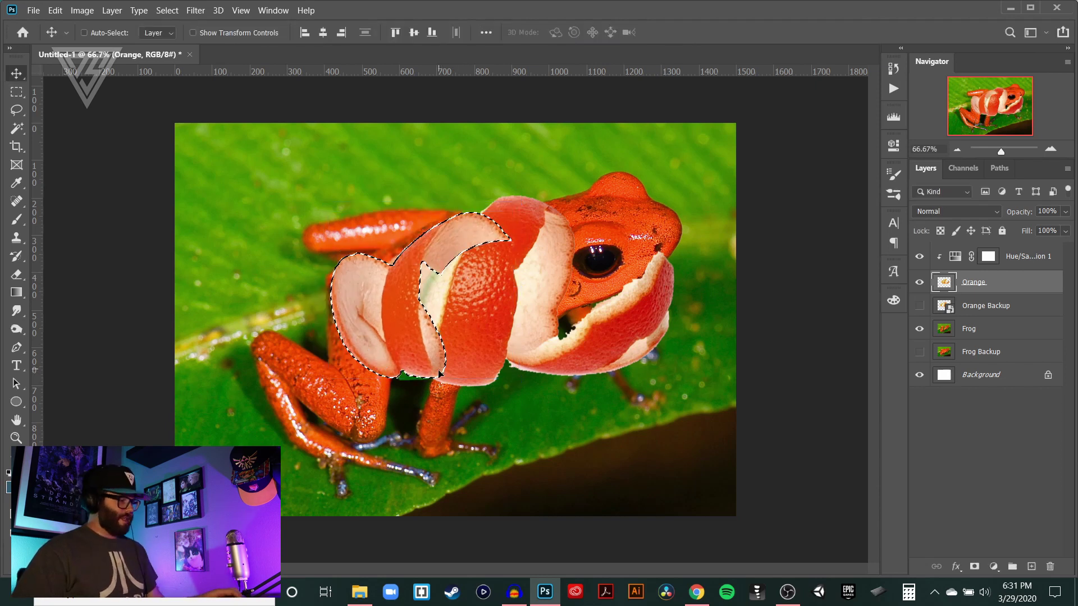
key(ctrl+z)
key(z)
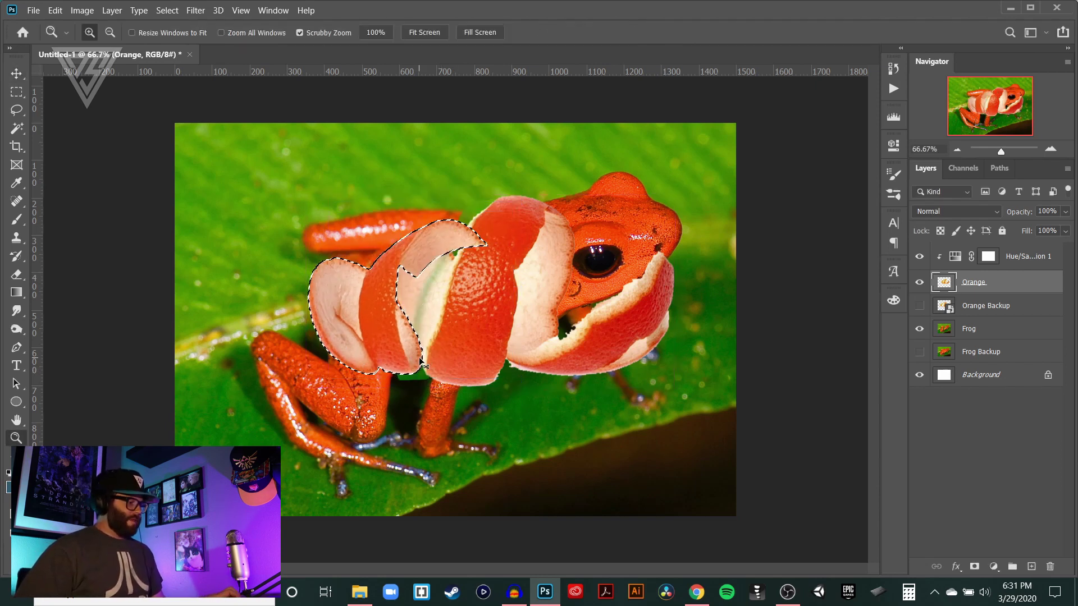
key(ctrl+z)
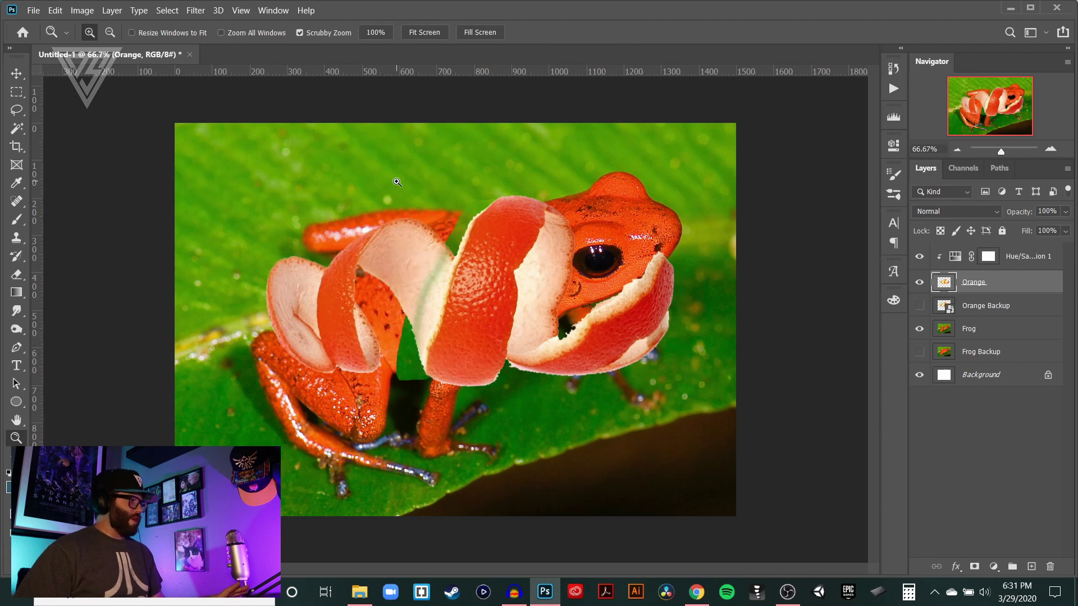
Cut the left peel section and paste it as a new layer named 'Orange 2'.
key(v)
key(ctrl+shift+d)
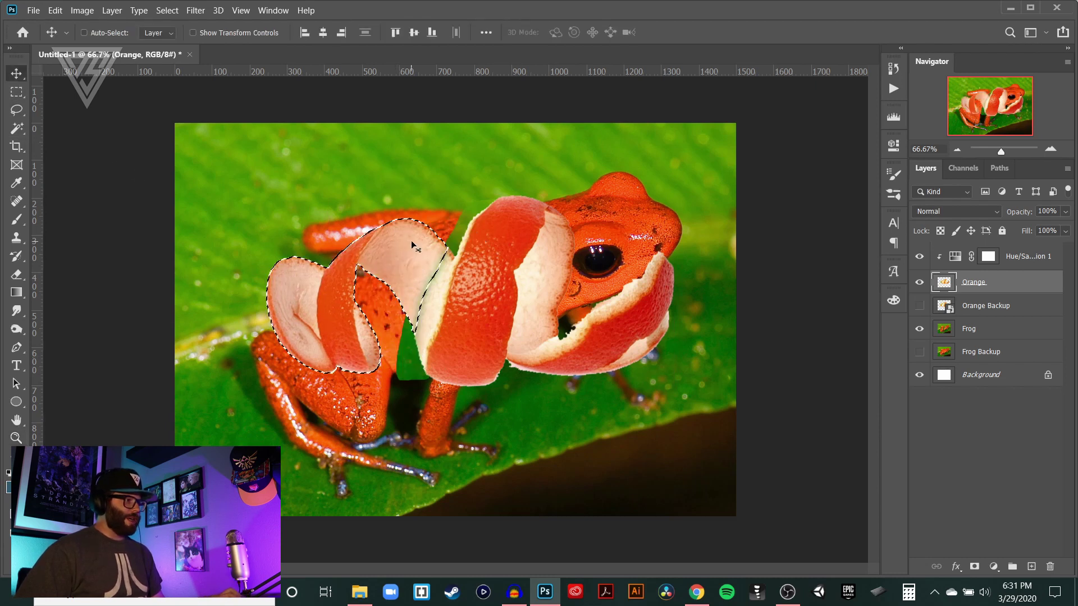
key(ctrl+x)
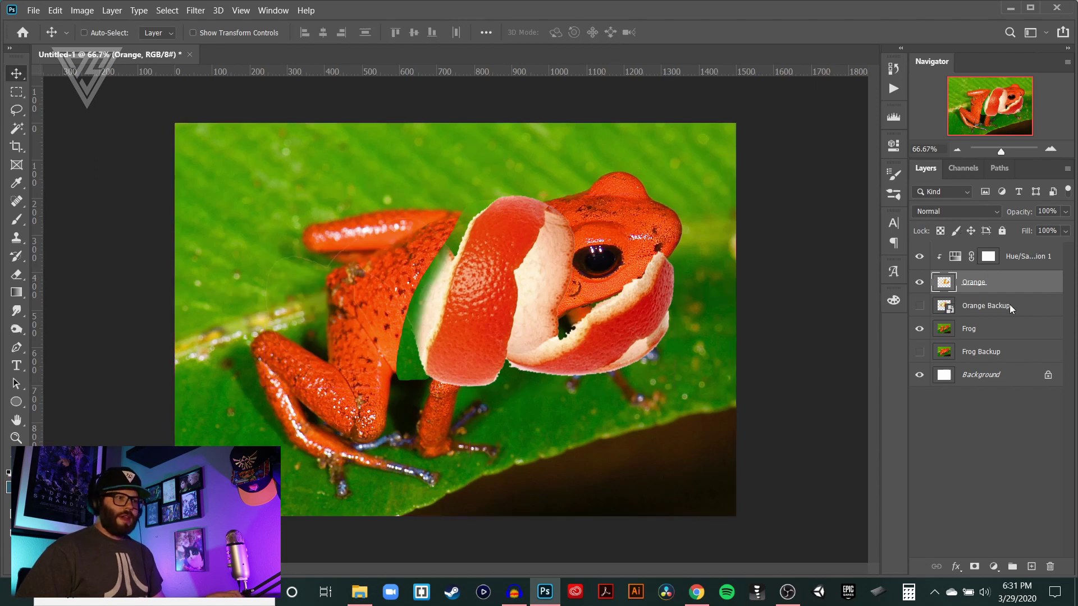
key(ctrl+shift+v)
double_click(988, 281)
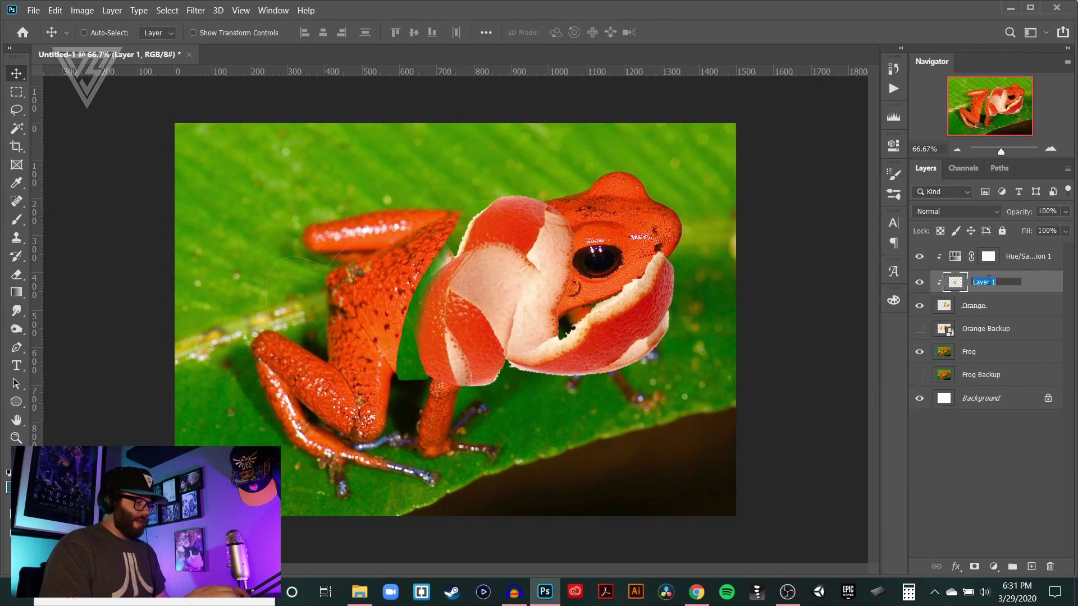
text(Orange 2)
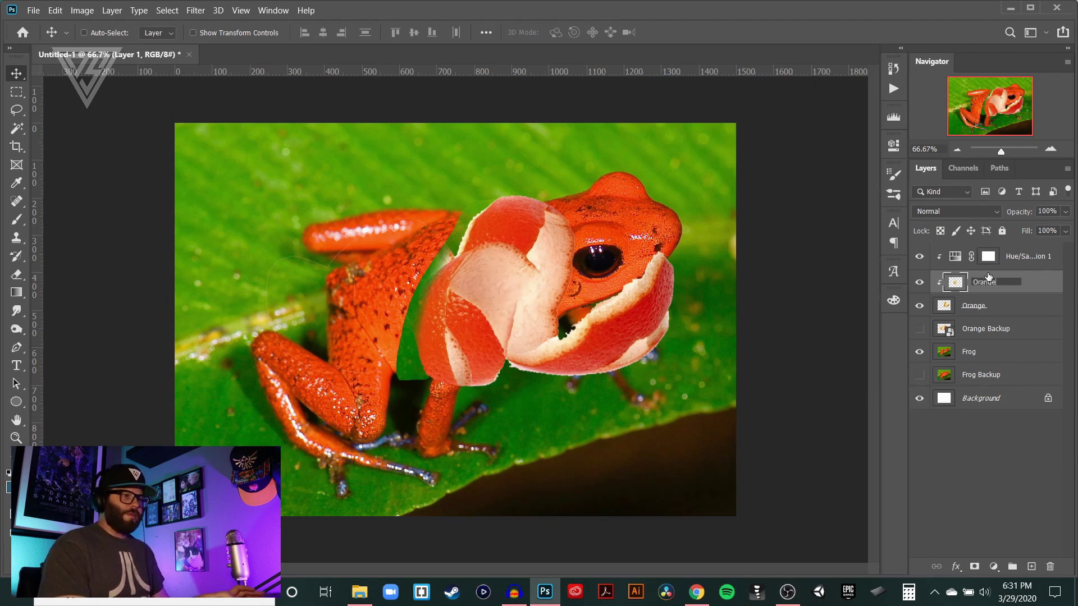
key(Return)
Put Orange 2 below Orange on the frog's back leg, clipped to its own Hue/Saturation copy.
drag(1027, 298, 1020, 326)
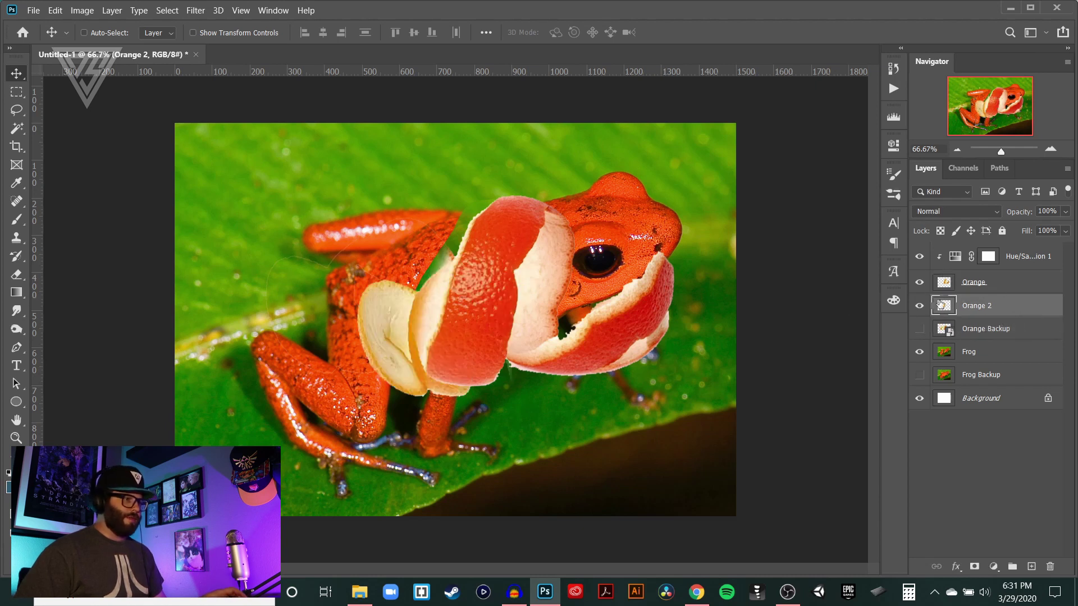
drag(424, 331, 311, 305)
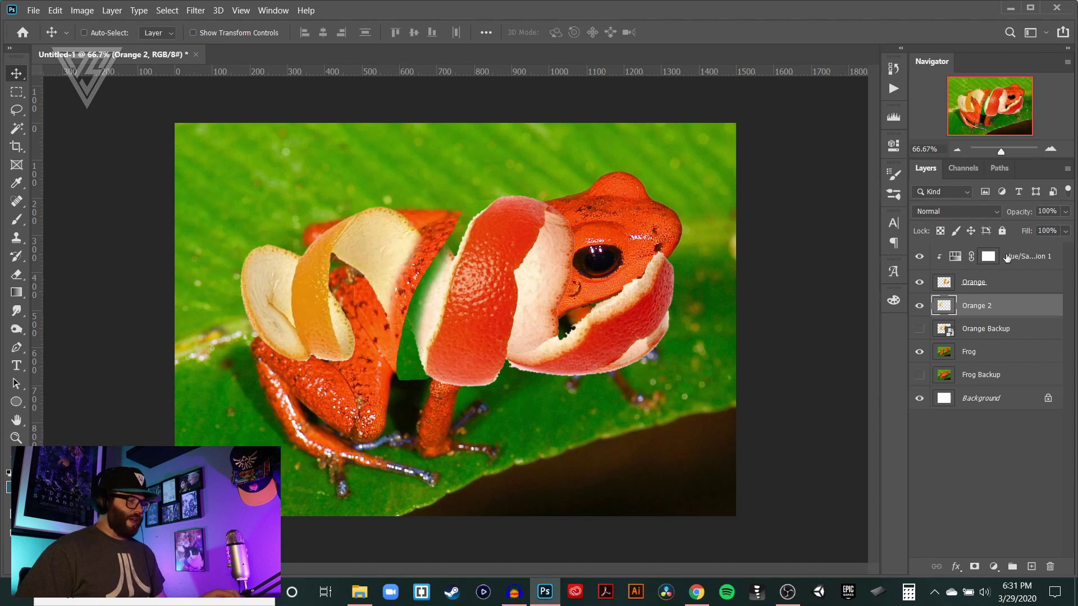
drag(1039, 259, 1029, 294)
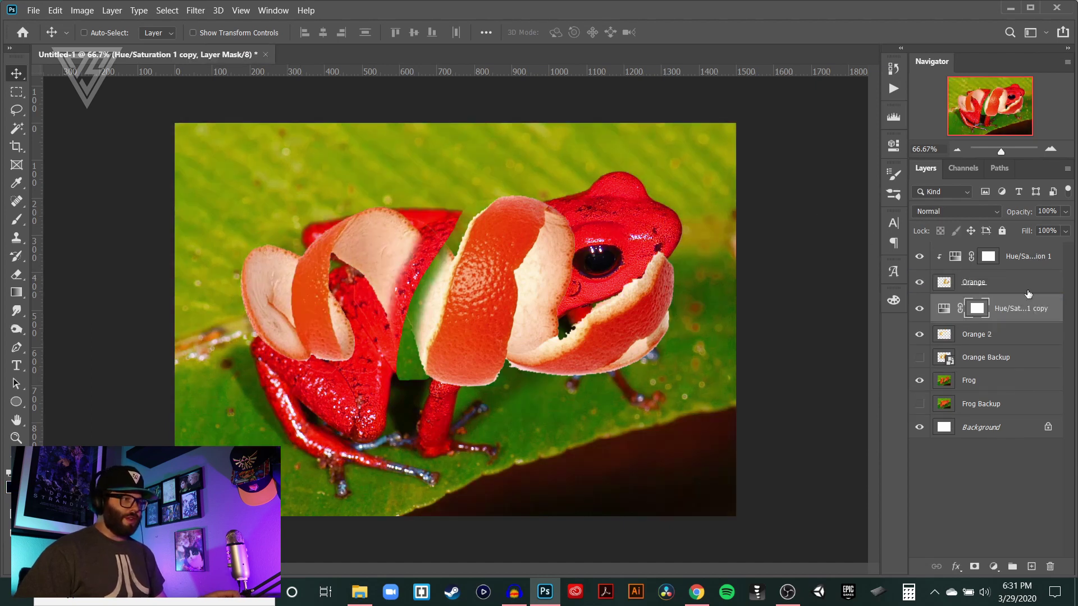
alt+click(1021, 323)
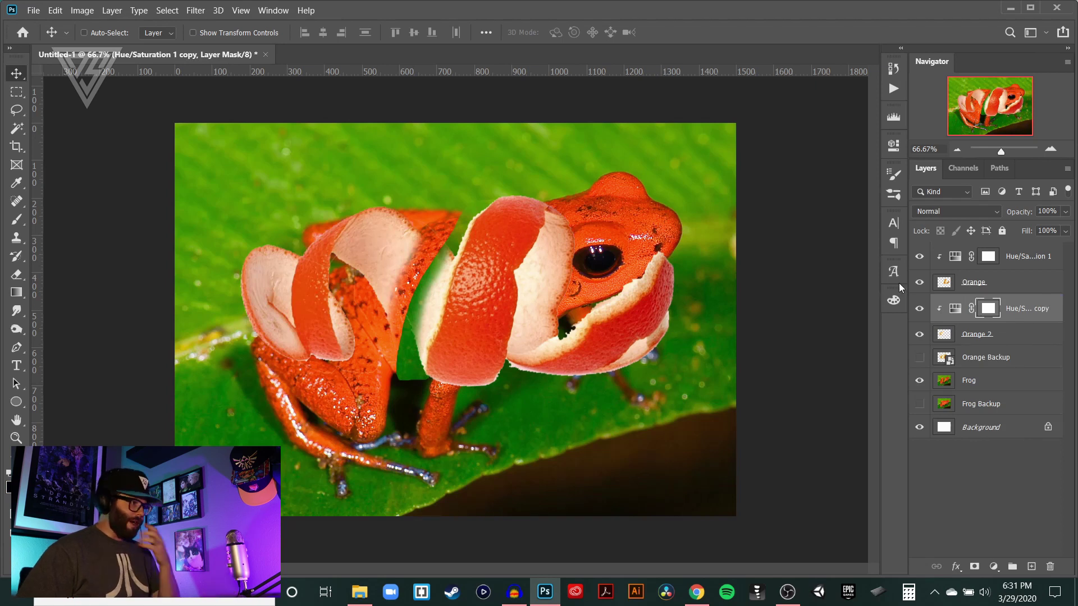
click(978, 343)
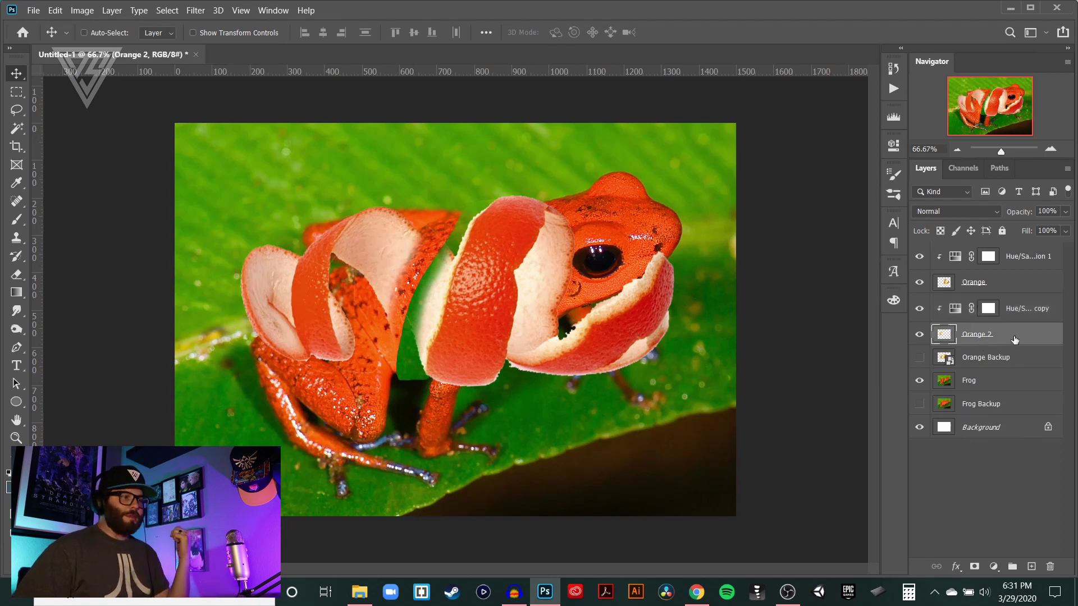
Lower the Orange layer's opacity so the frog shows through the peel.
key(l)
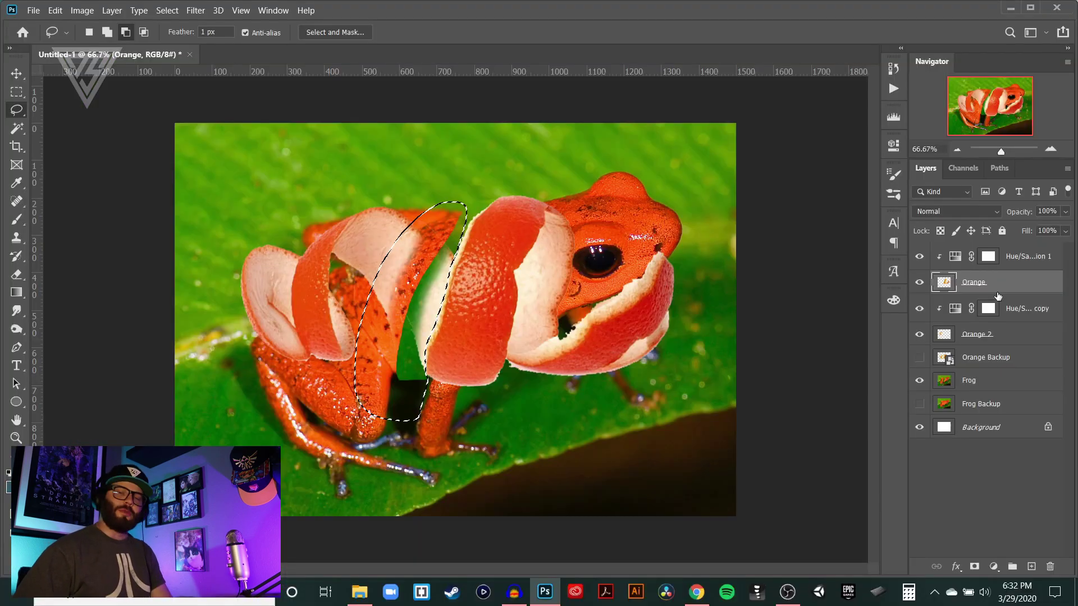
key(ctrl+d)
key(v)
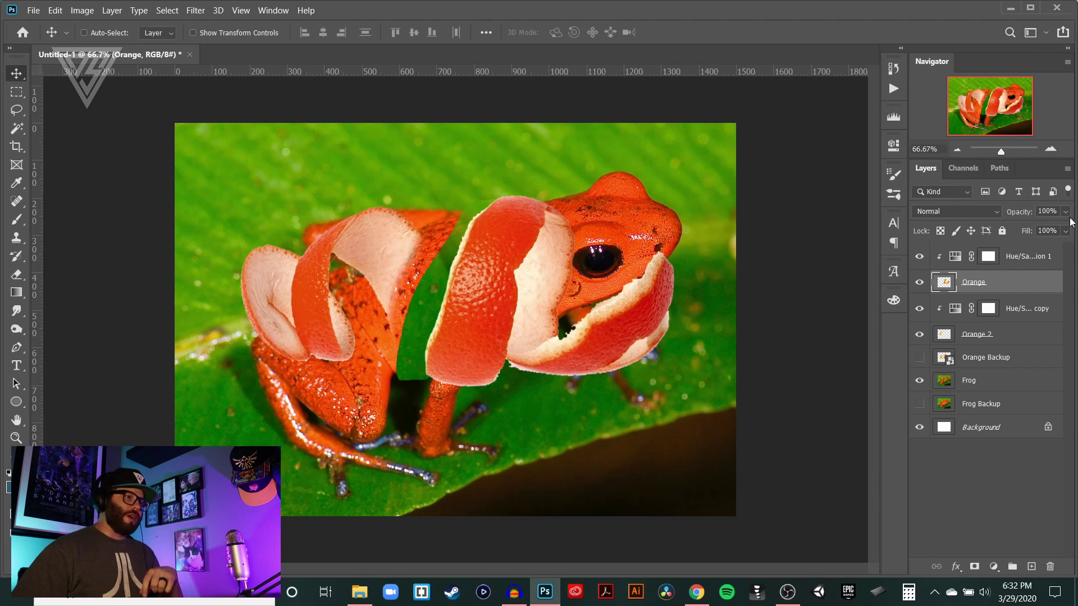
click(1065, 212)
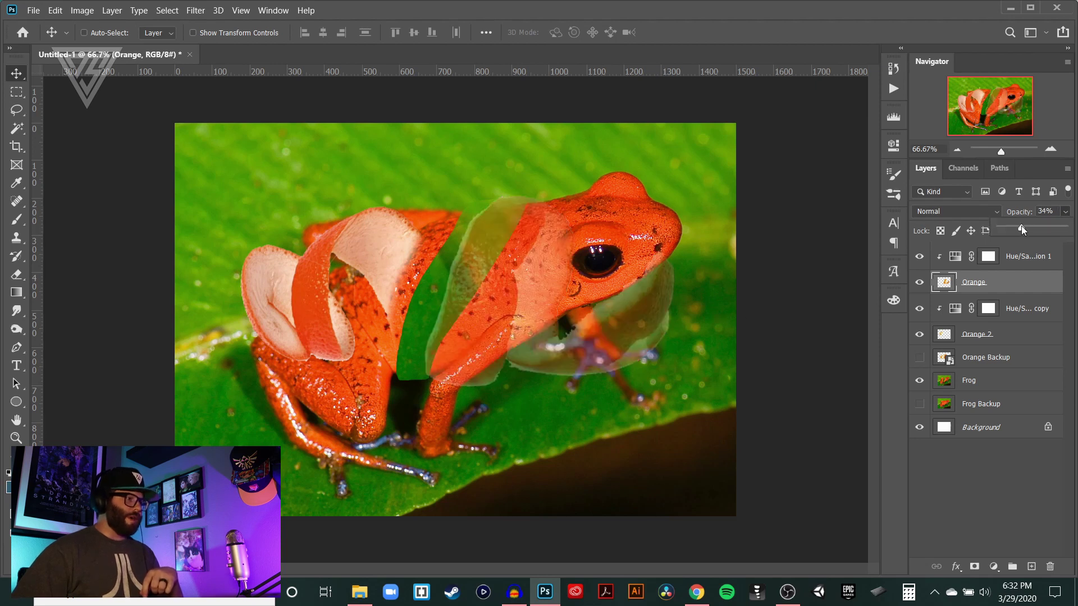
mouse_move(1022, 227)
mouse_down()
mouse_move(1043, 228)
mouse_move(1029, 228)
mouse_up()
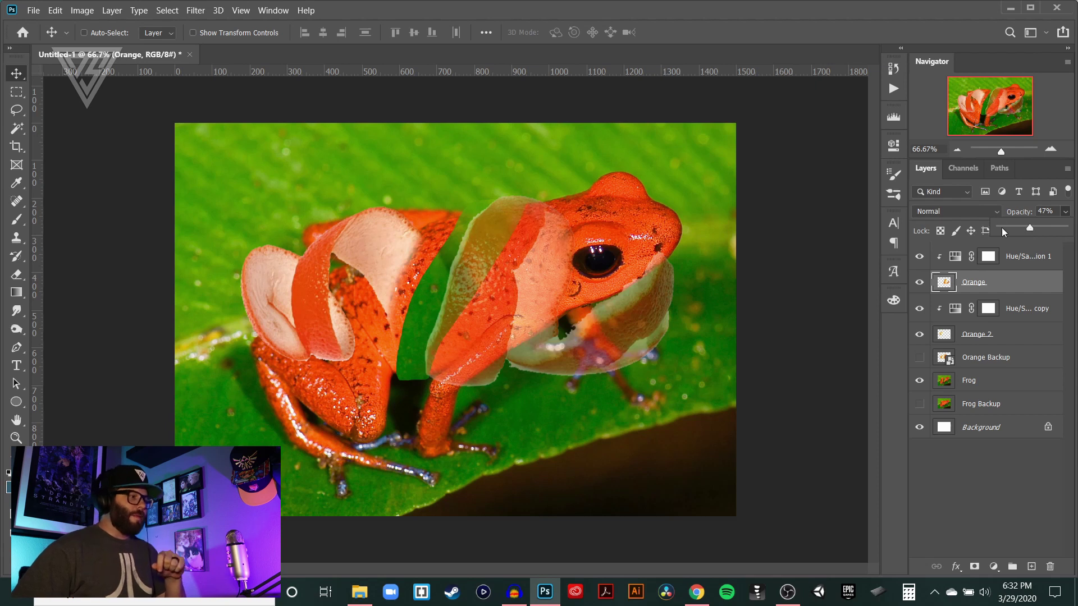
Lasso and delete the peel over the frog's front leg, then restore Orange to 100% opacity.
key(l)
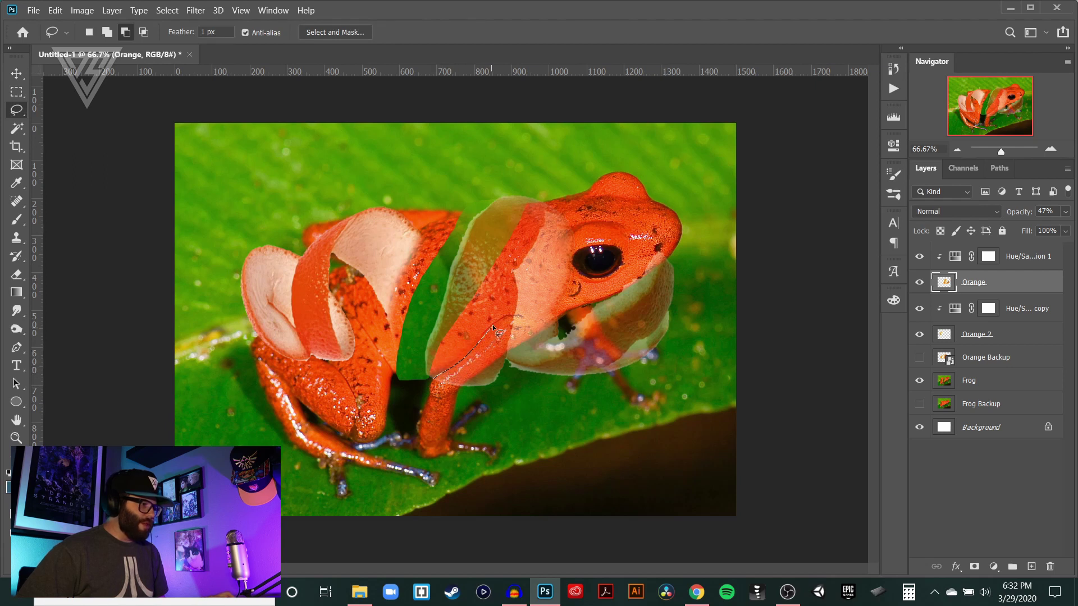
mouse_move(493, 324)
mouse_down()
mouse_move(487, 351)
mouse_move(426, 372)
mouse_up()
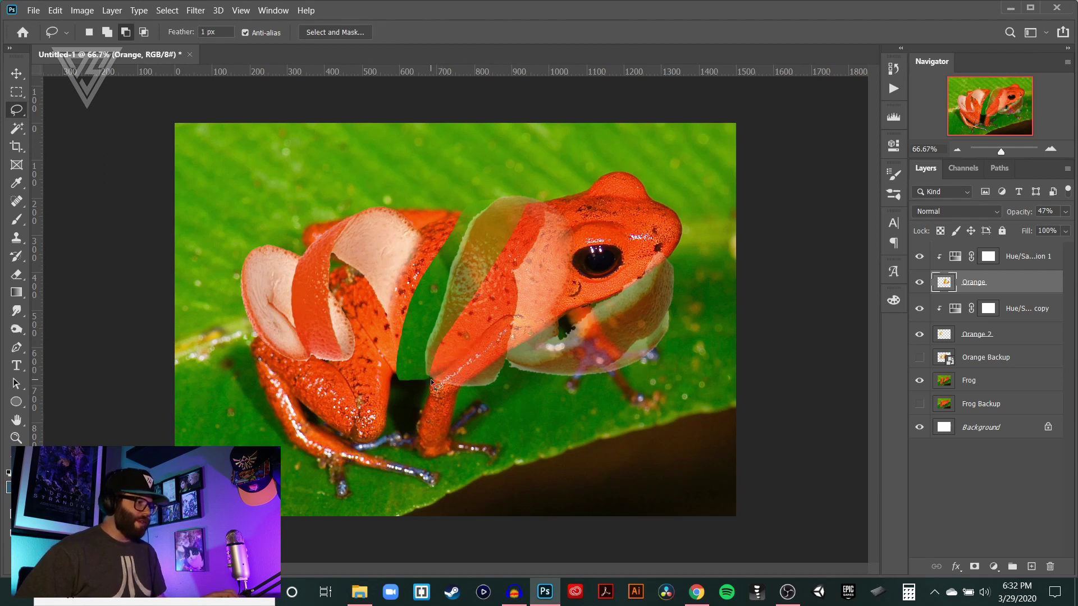
drag(462, 352, 477, 339)
mouse_move(521, 310)
mouse_down()
mouse_move(531, 351)
mouse_move(505, 402)
mouse_move(441, 419)
mouse_up()
key(Delete)
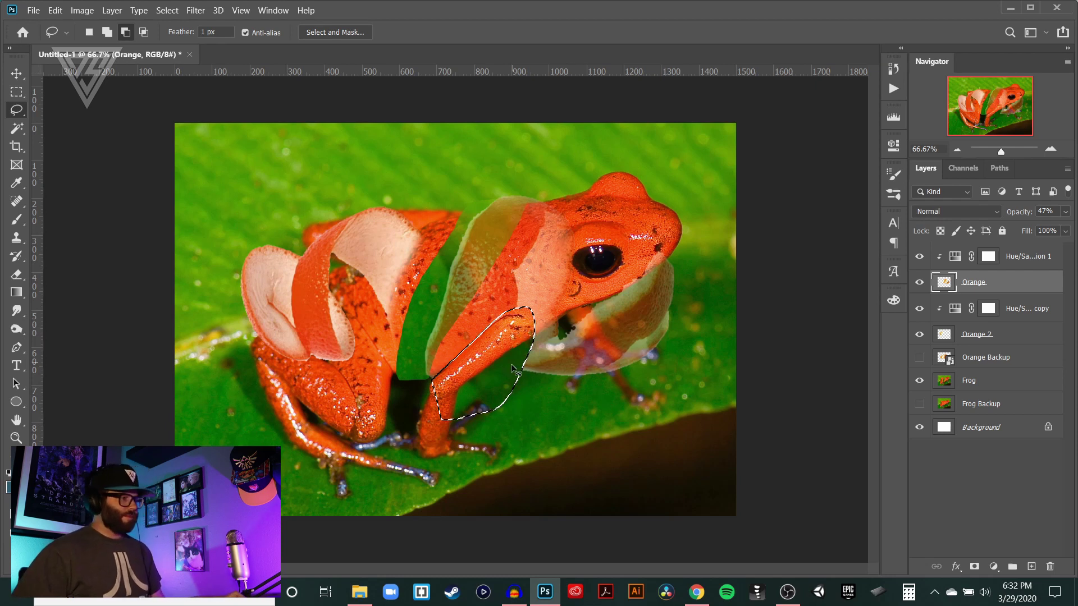
key(ctrl+d)
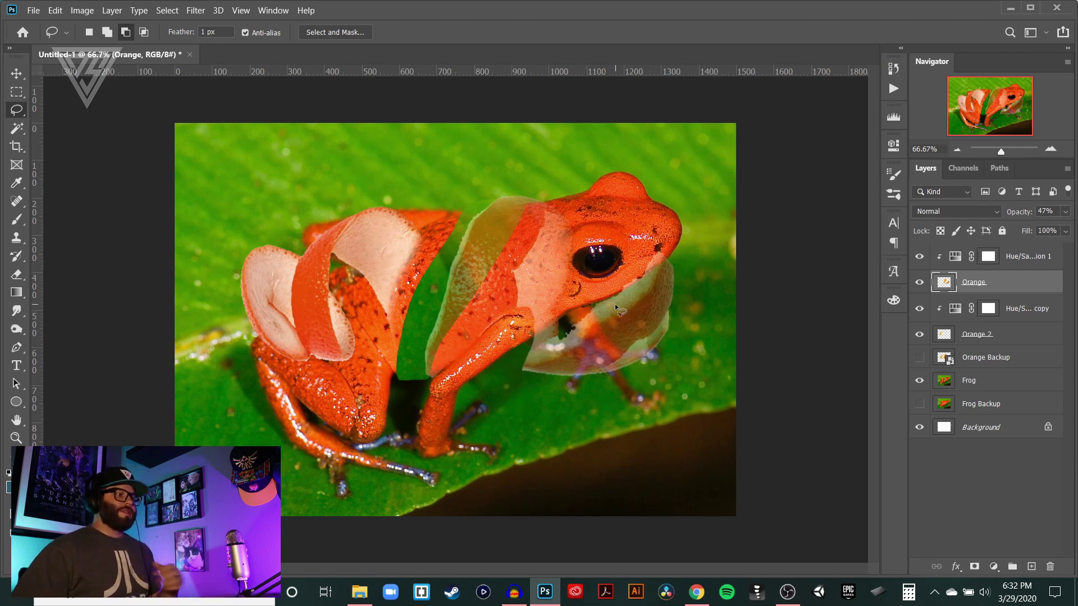
click(1066, 212)
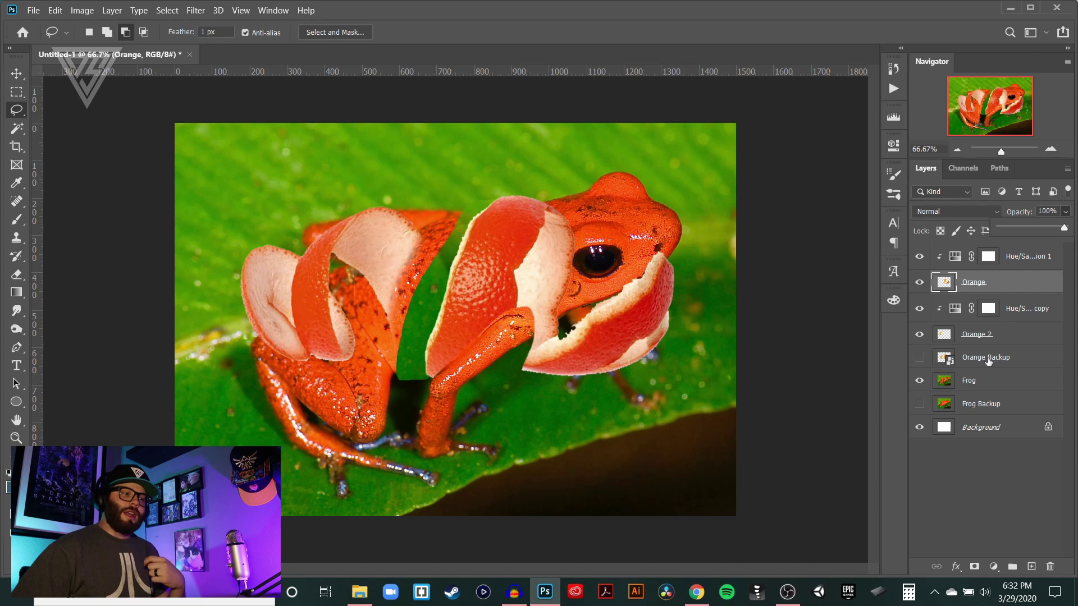
Add a layer mask to the Orange layer, briefly showing Orange Backup to compare.
click(975, 566)
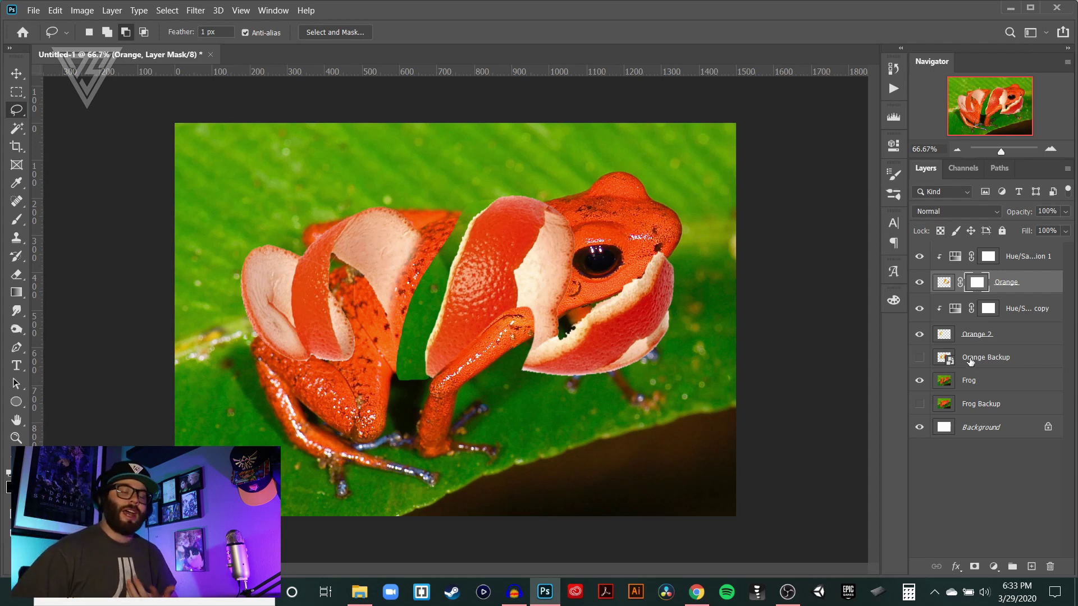
click(919, 357)
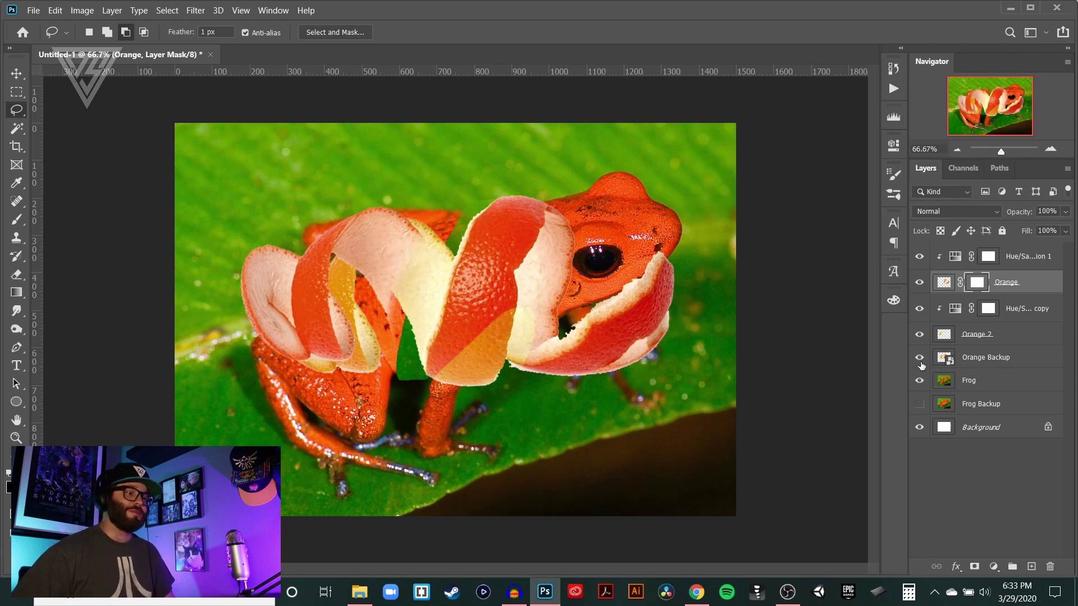
click(919, 359)
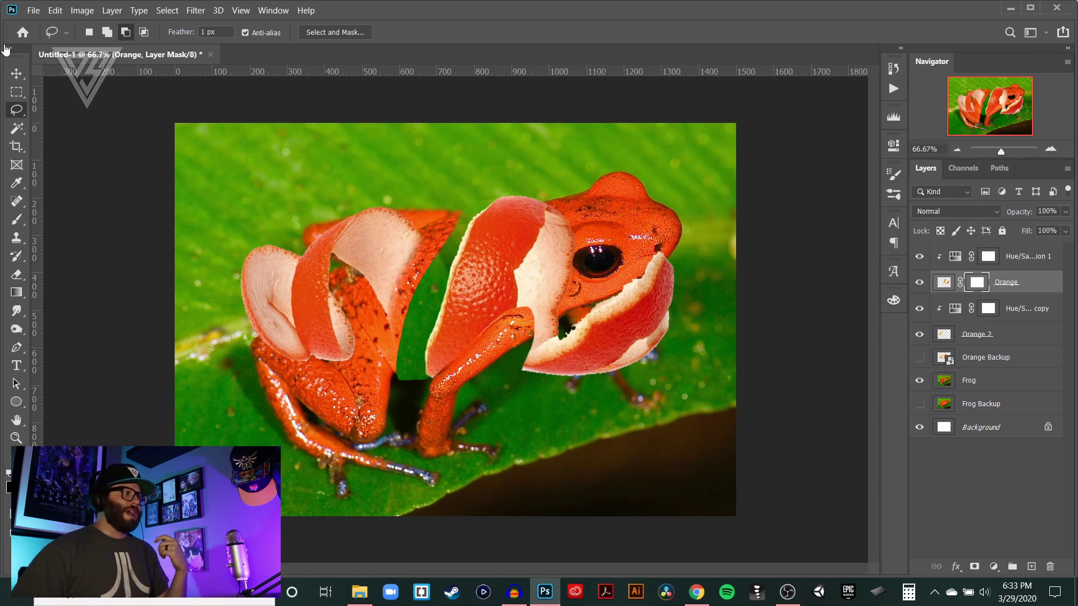
click(13, 79)
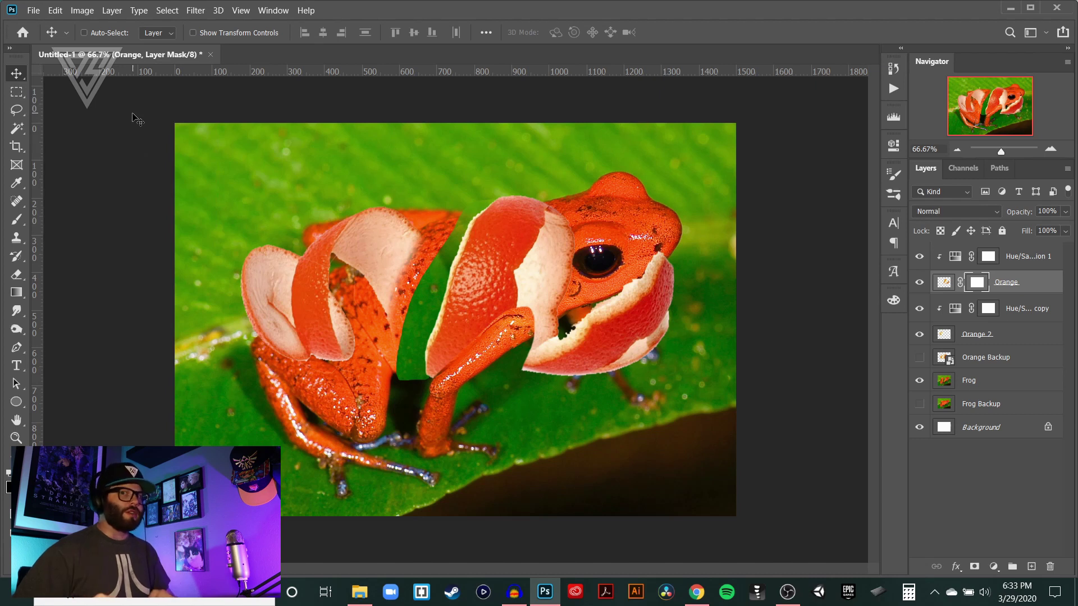
Paint black with a 175 px Soft Round brush on Orange's mask over the frog's head.
key(b)
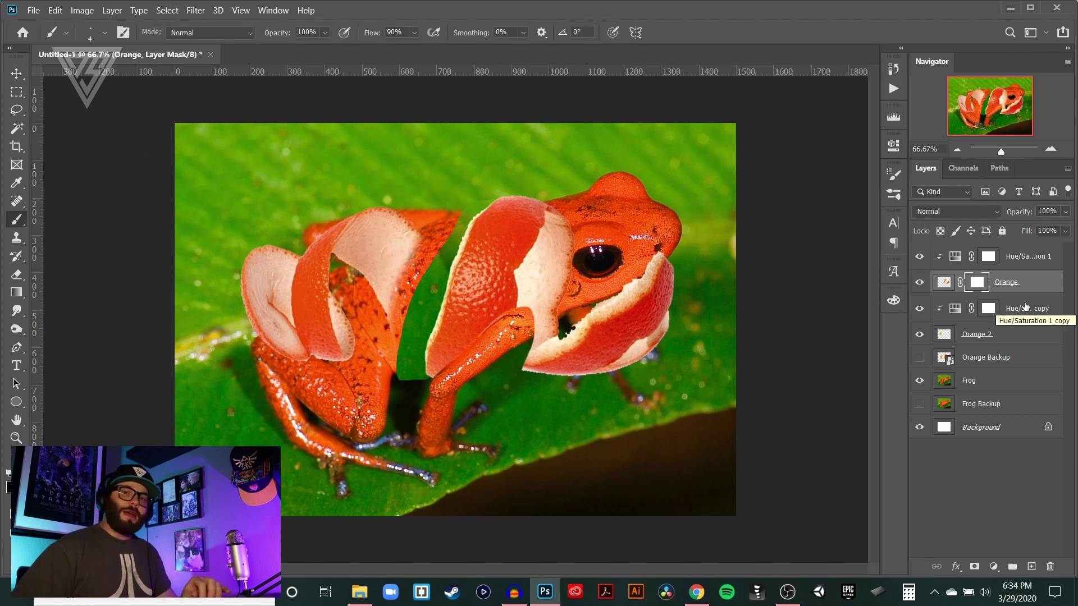
key(bracketright)
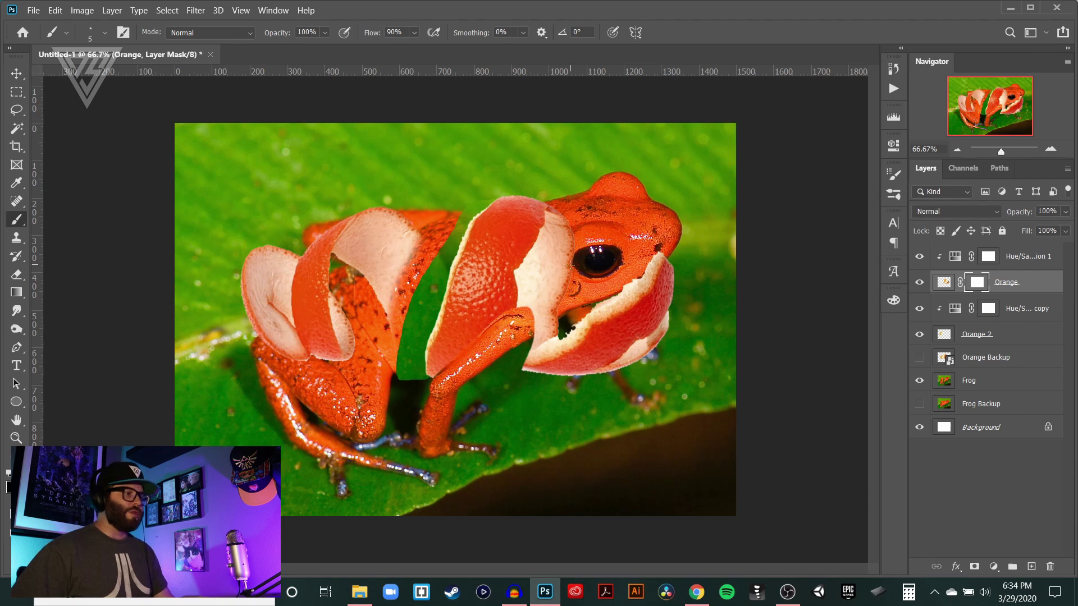
key(bracketright)
key(bracketright)
key(bracketright)
key(bracketright)
key(bracketright)
key(bracketright)
key(bracketright)
key(bracketright)
key(bracketright)
key(bracketright)
key(bracketright)
key(bracketright)
key(bracketright)
key(bracketright)
key(bracketright)
right_click(568, 290)
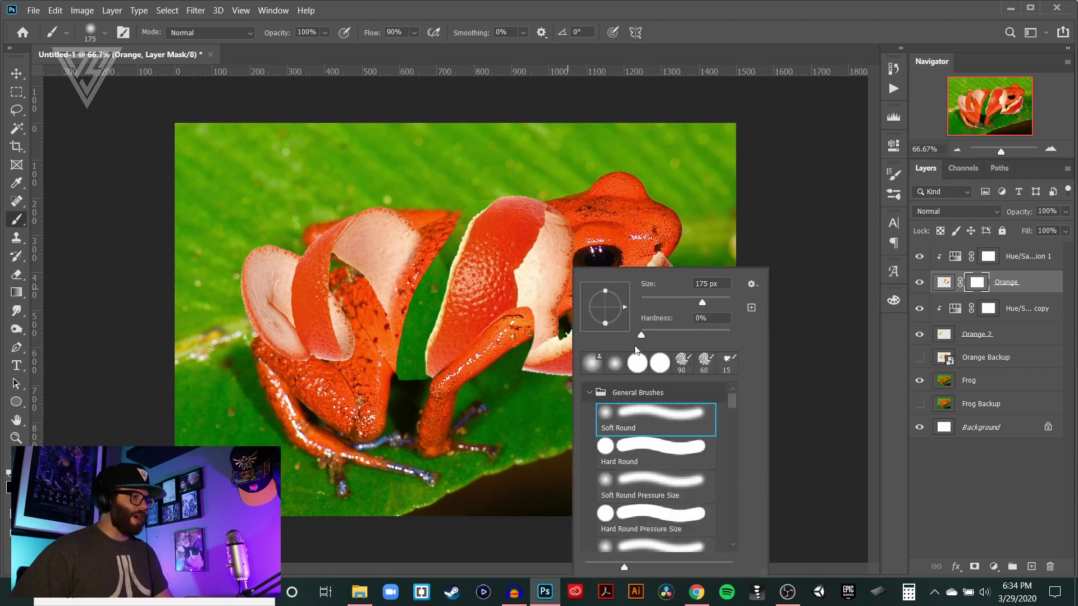
click(634, 228)
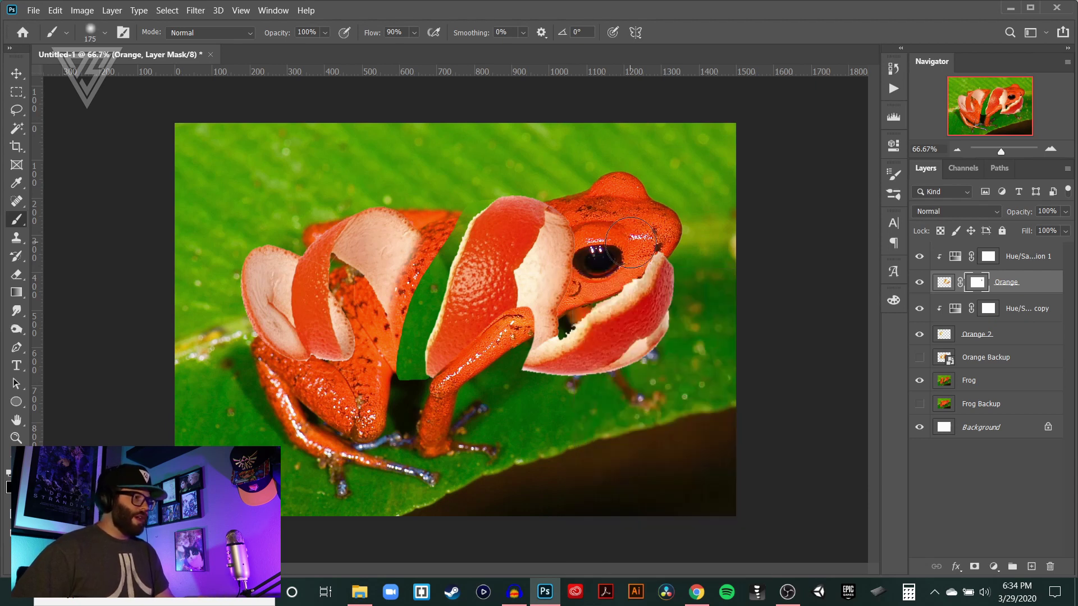
mouse_move(651, 337)
mouse_down()
mouse_move(652, 280)
mouse_move(623, 275)
mouse_move(578, 342)
mouse_move(536, 354)
mouse_move(539, 320)
mouse_move(559, 337)
mouse_move(547, 292)
mouse_move(559, 335)
mouse_move(525, 286)
mouse_move(550, 254)
mouse_move(553, 228)
mouse_move(548, 242)
mouse_up()
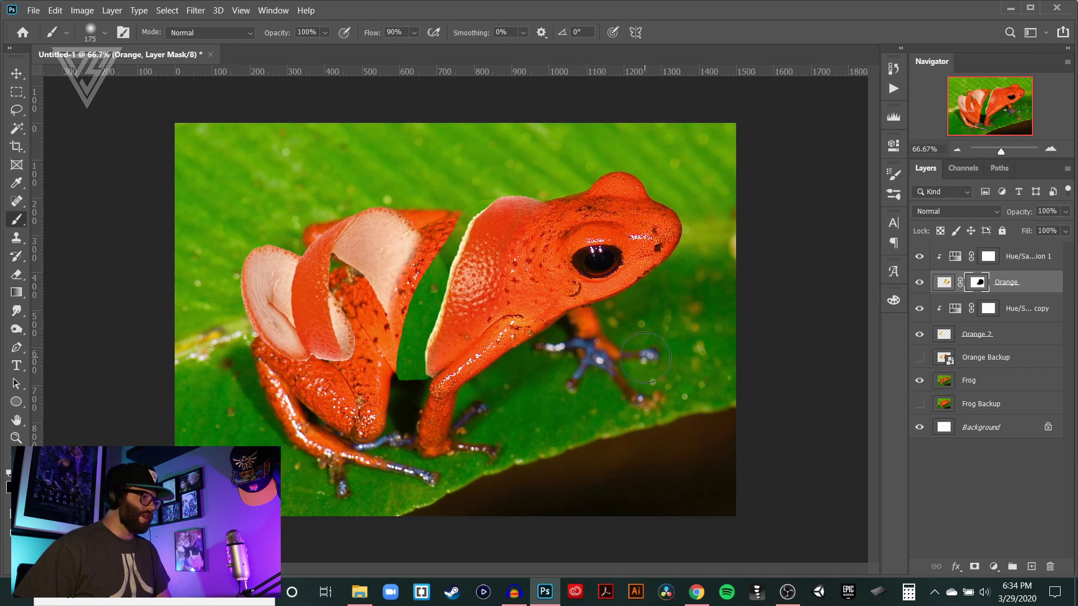
key(bracketleft)
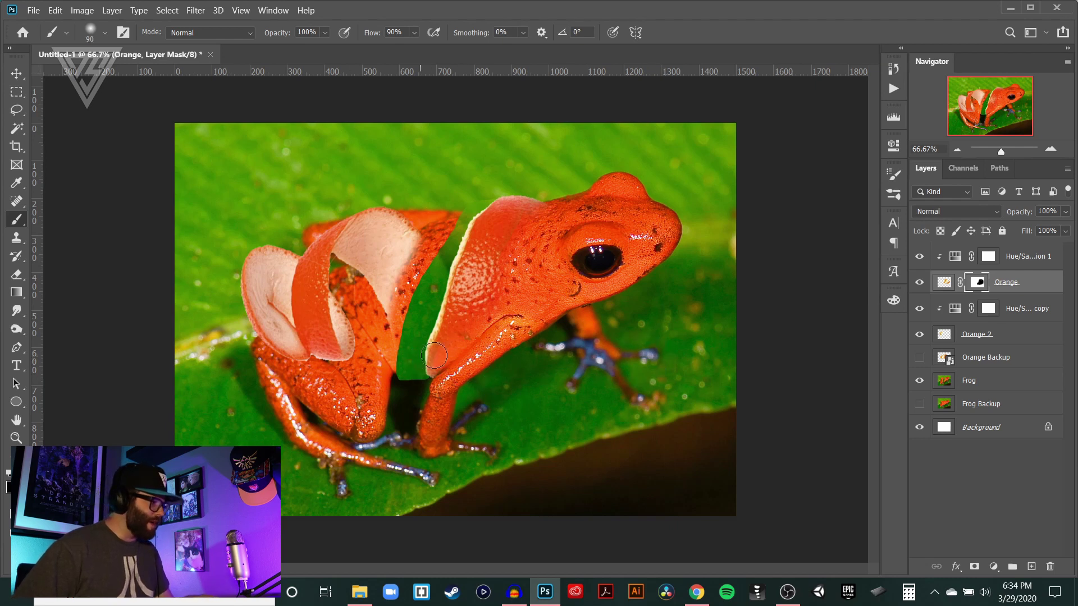
key(bracketleft)
key(bracketleft)
Nudge the Orange 2 peel along the back leg and stretch it taller with Free Transform.
key(v)
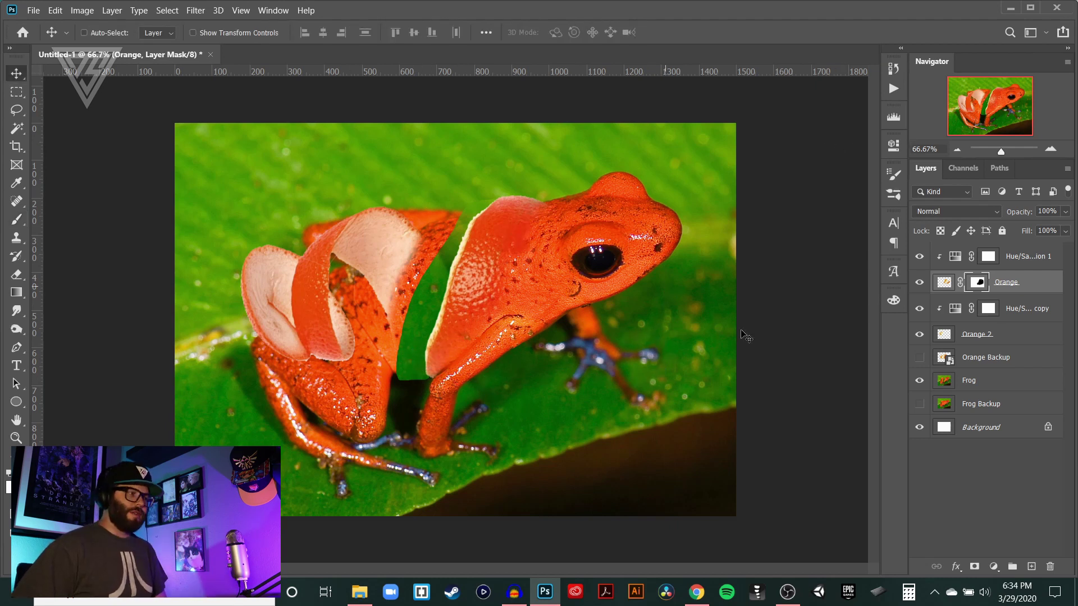
click(1016, 339)
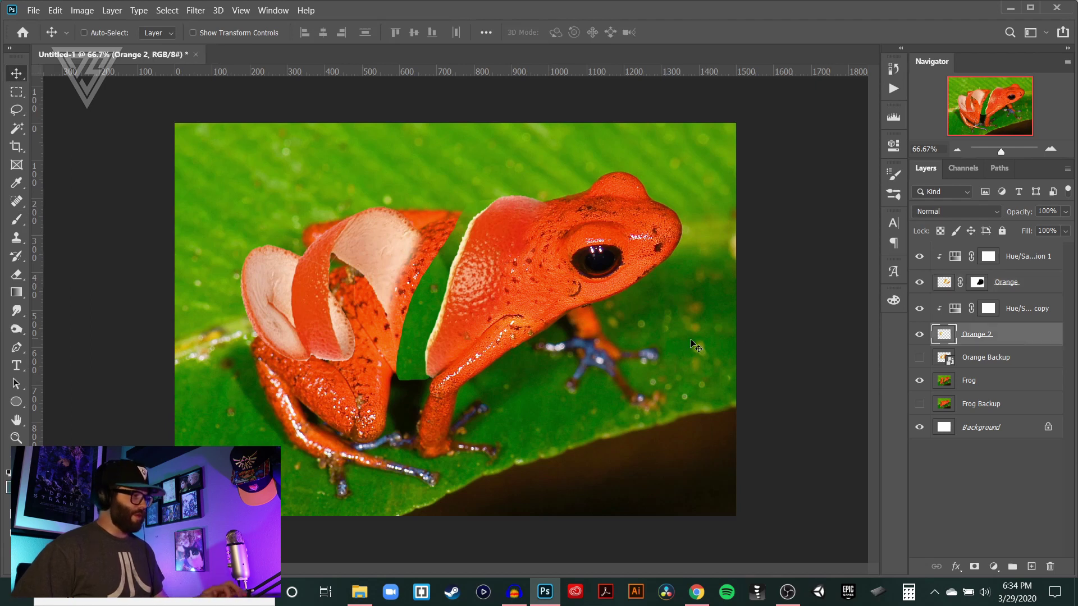
drag(352, 259, 433, 292)
key(ctrl+t)
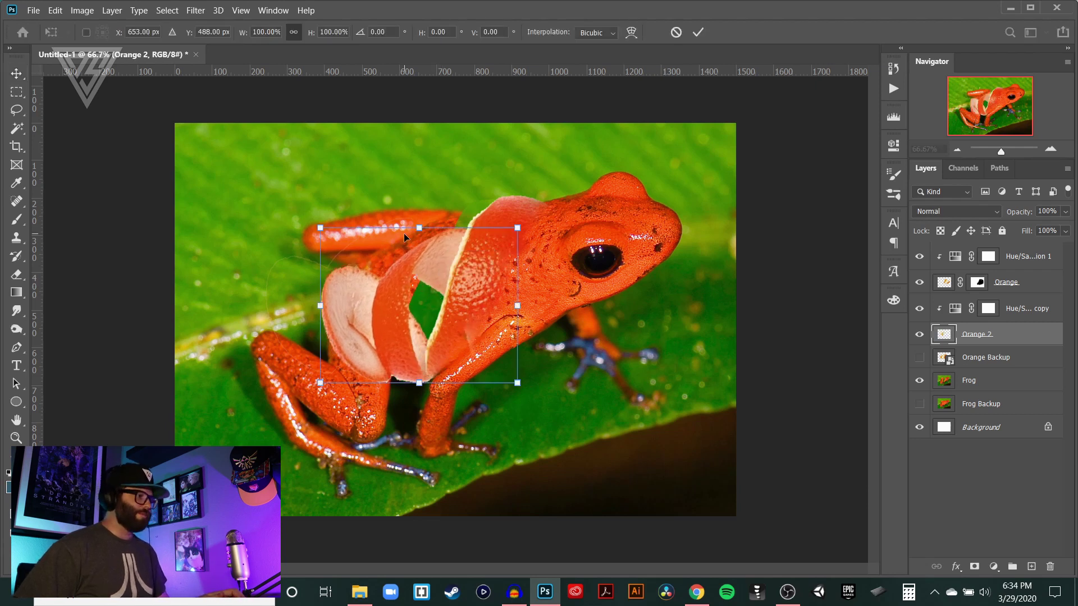
drag(422, 231, 429, 210)
key(Return)
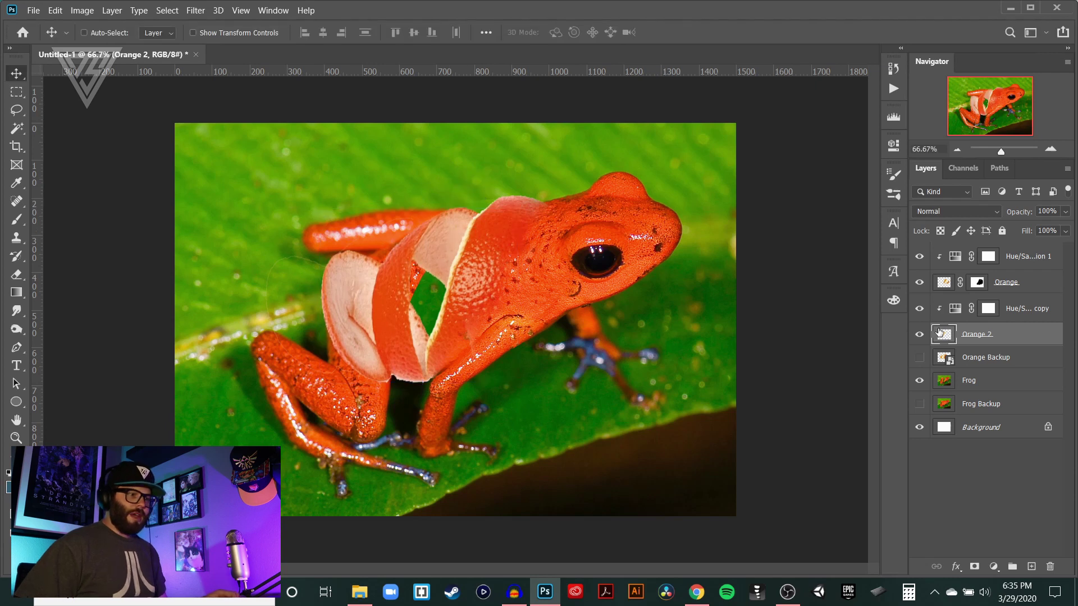
Add layer masks to Frog and Orange 2, and brush away Orange 2's peel along the leg.
click(1012, 383)
click(974, 567)
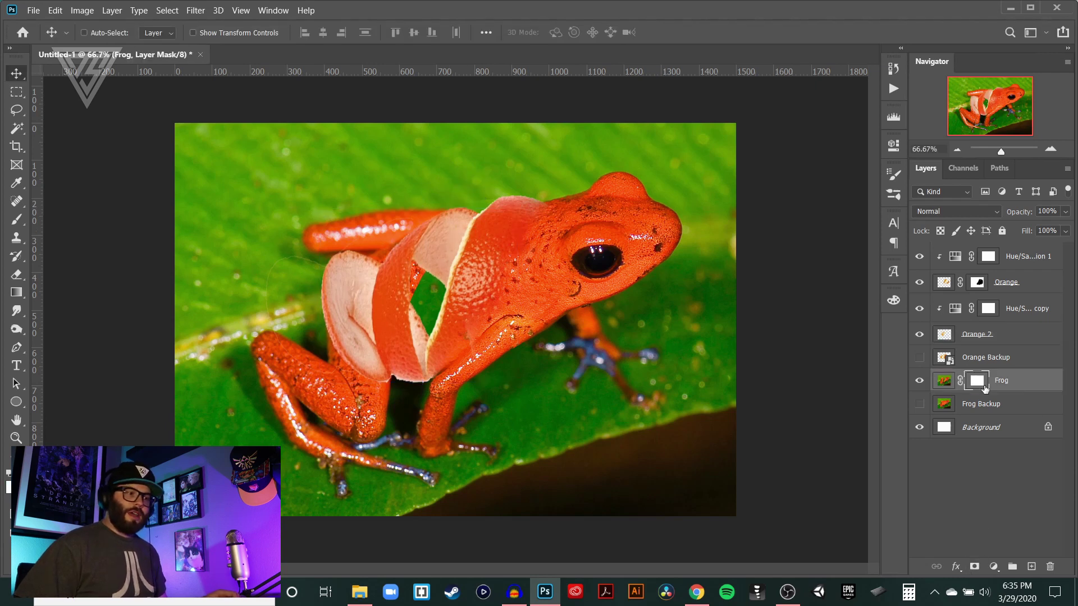
click(1016, 336)
click(974, 567)
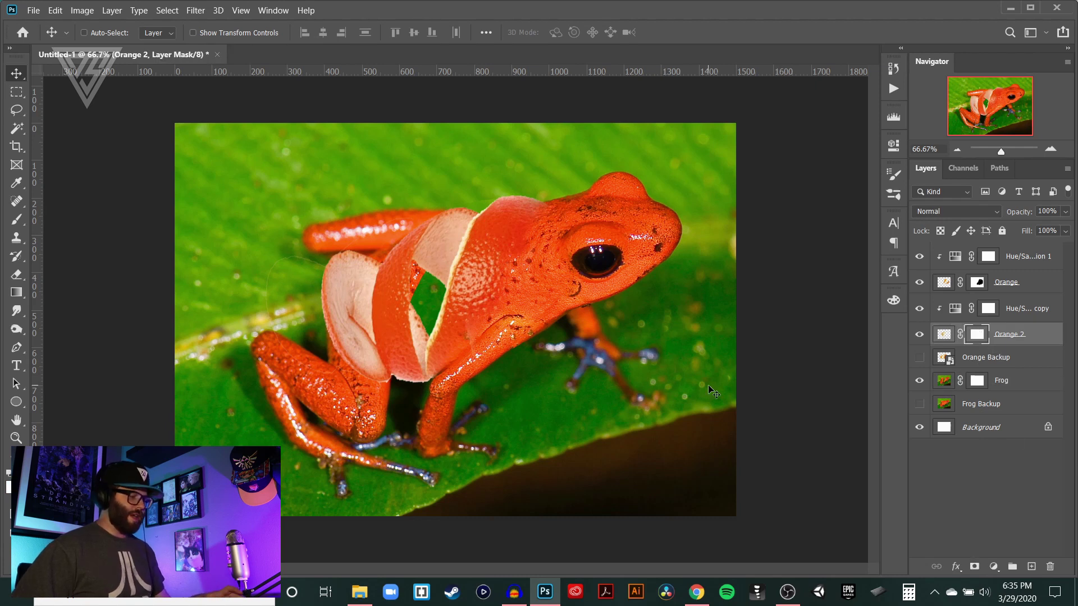
key(b)
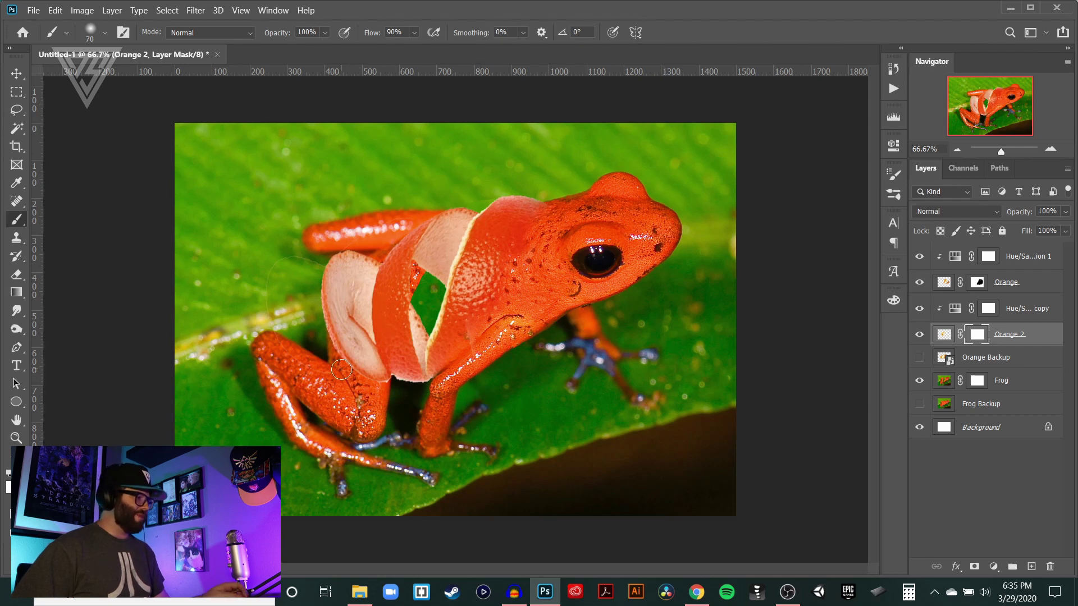
mouse_move(346, 375)
mouse_down()
mouse_move(322, 314)
mouse_move(325, 325)
mouse_move(319, 246)
mouse_move(327, 324)
mouse_move(354, 242)
mouse_move(368, 272)
mouse_move(363, 260)
mouse_move(338, 326)
mouse_move(348, 336)
mouse_move(367, 247)
mouse_up()
key(bracketright)
key(bracketright)
key(bracketright)
key(bracketright)
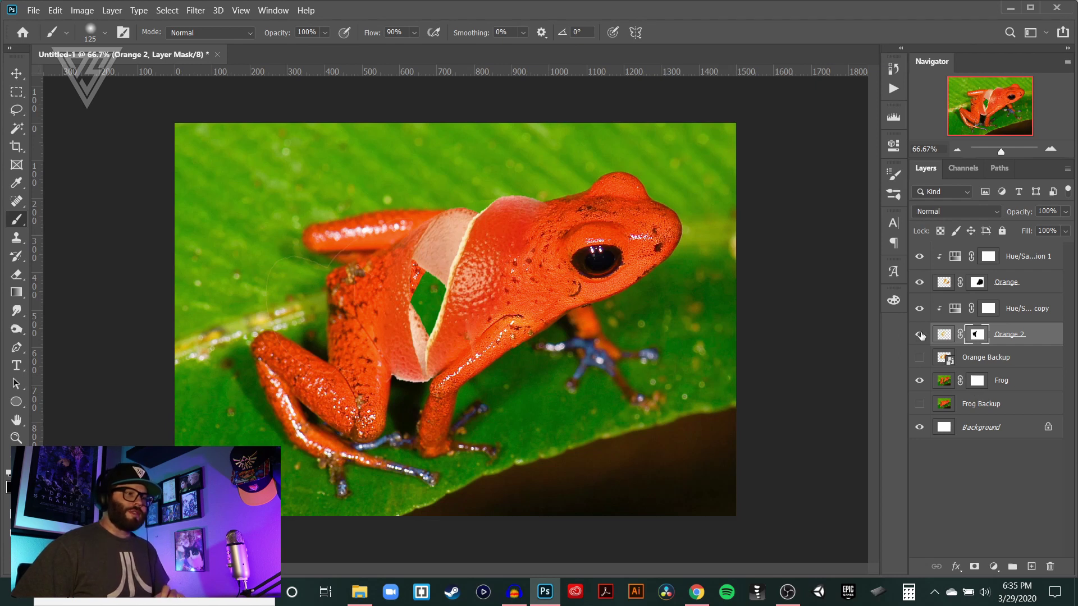
Toggle the peel layers to inspect the frog, mask more peel over its side, and select Frog.
drag(920, 281, 917, 256)
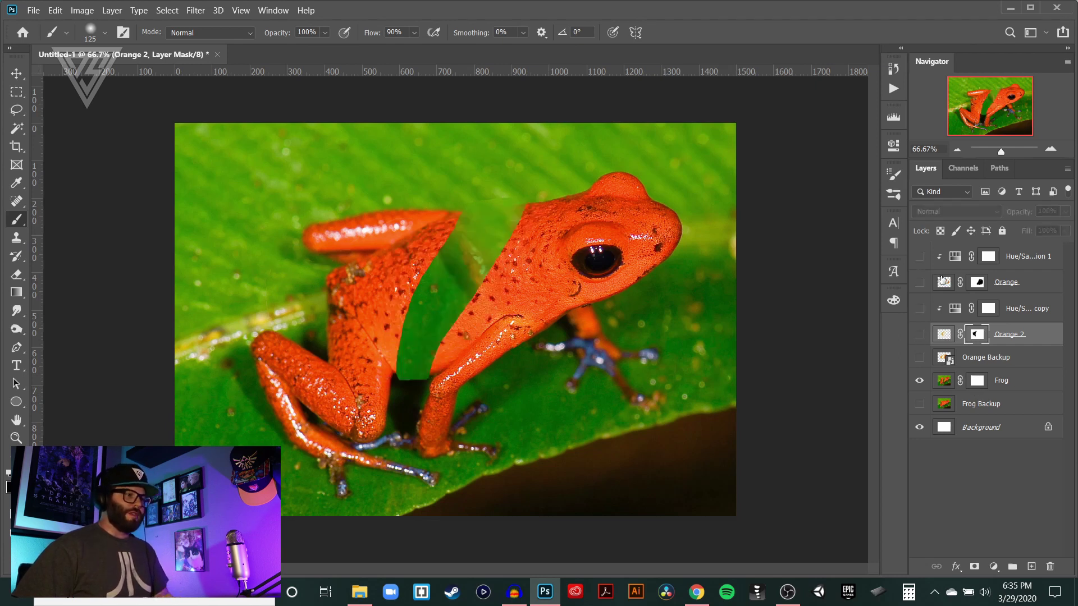
click(919, 335)
drag(920, 308, 920, 256)
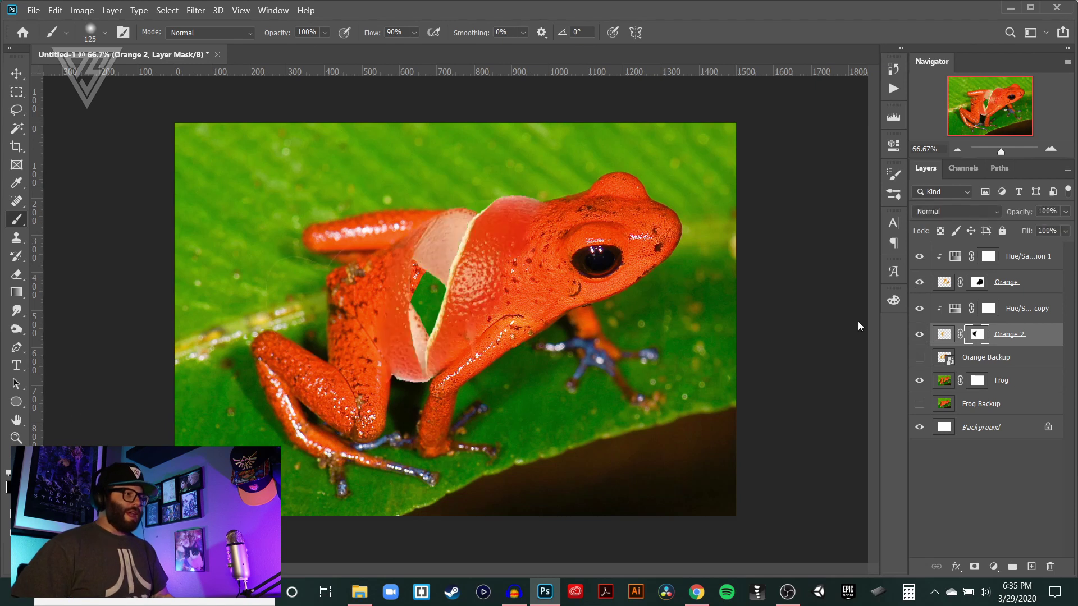
drag(442, 281, 414, 290)
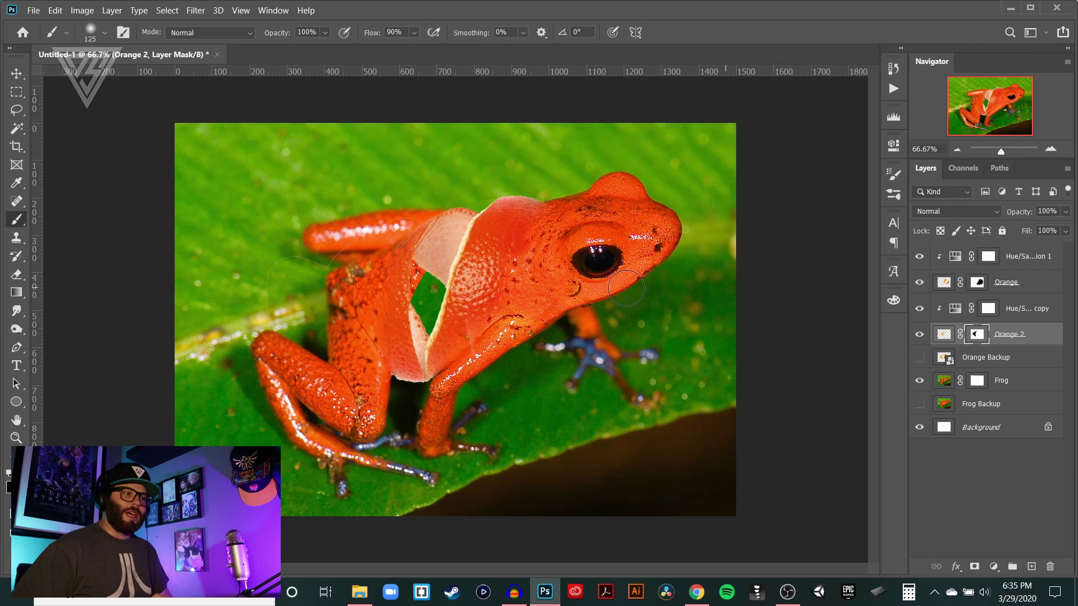
drag(921, 275, 919, 256)
click(958, 383)
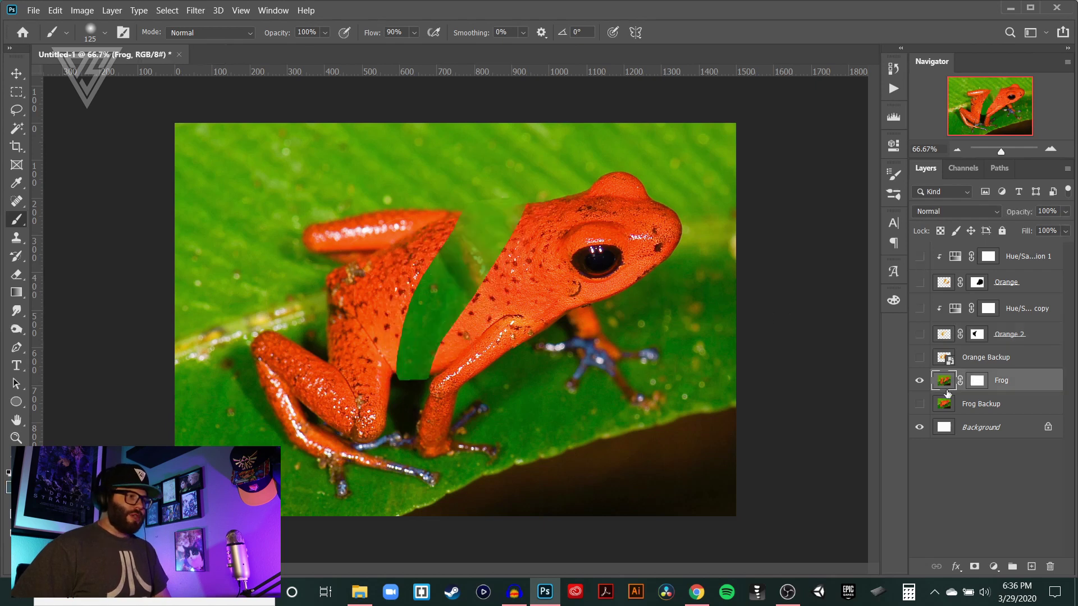
Lasso the green patch in the frog's side and clone leaf texture into it.
click(16, 109)
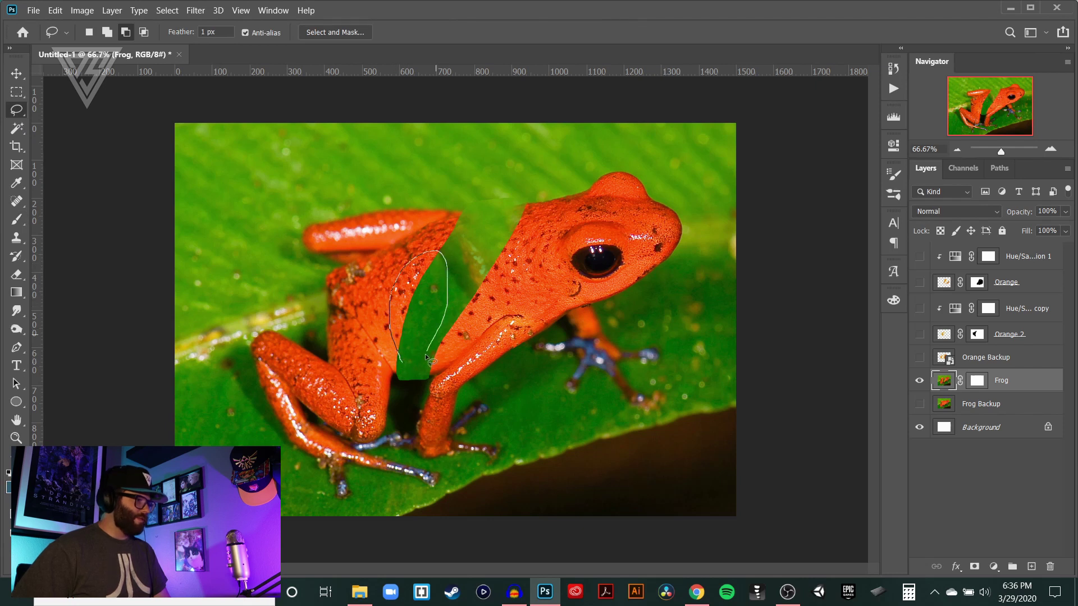
drag(426, 359, 425, 361)
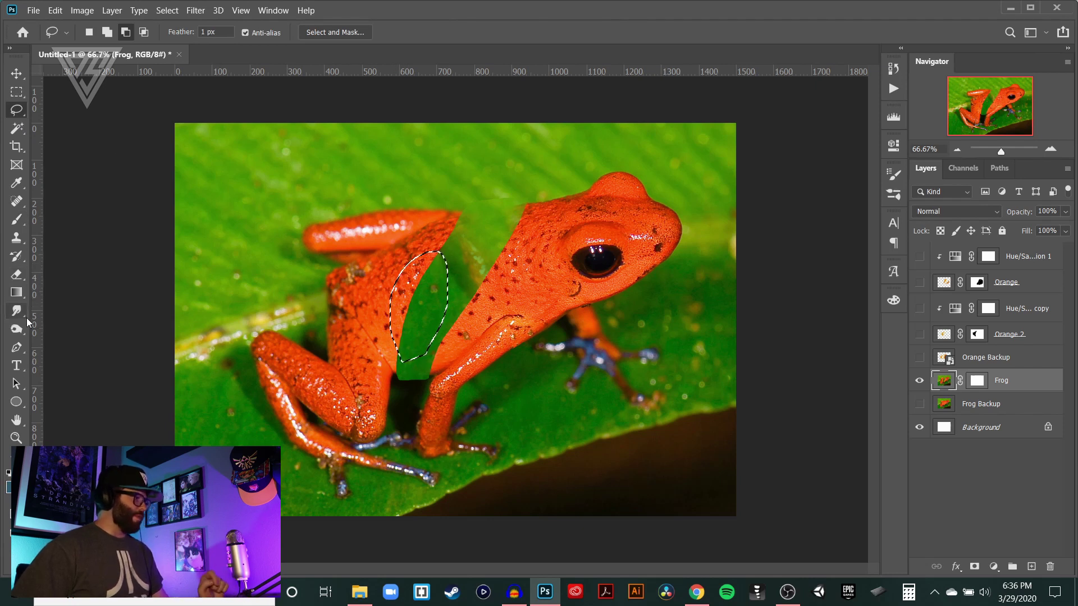
click(16, 237)
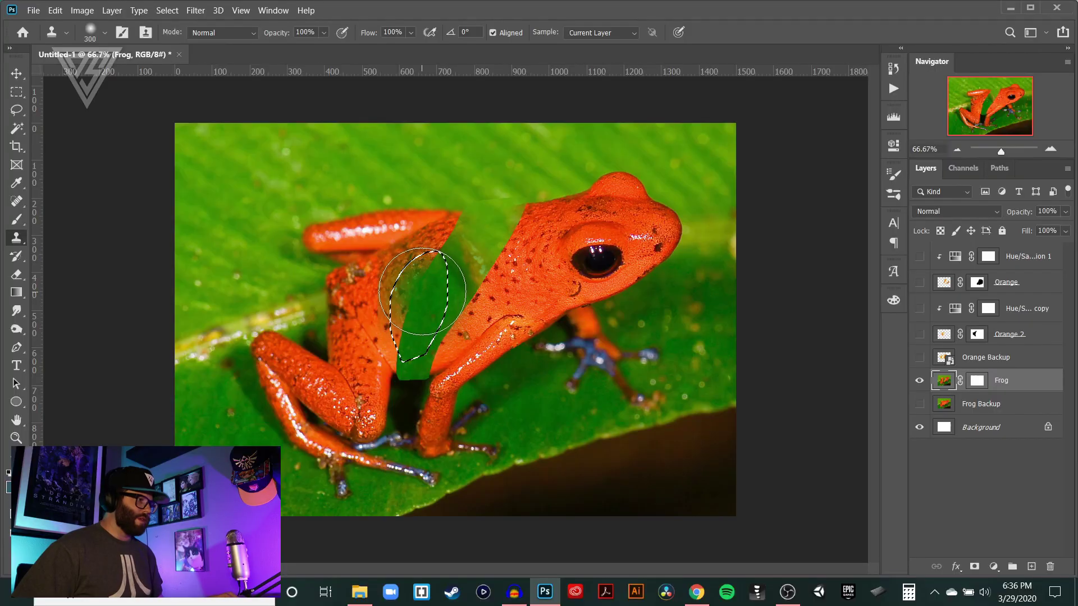
drag(423, 292, 399, 337)
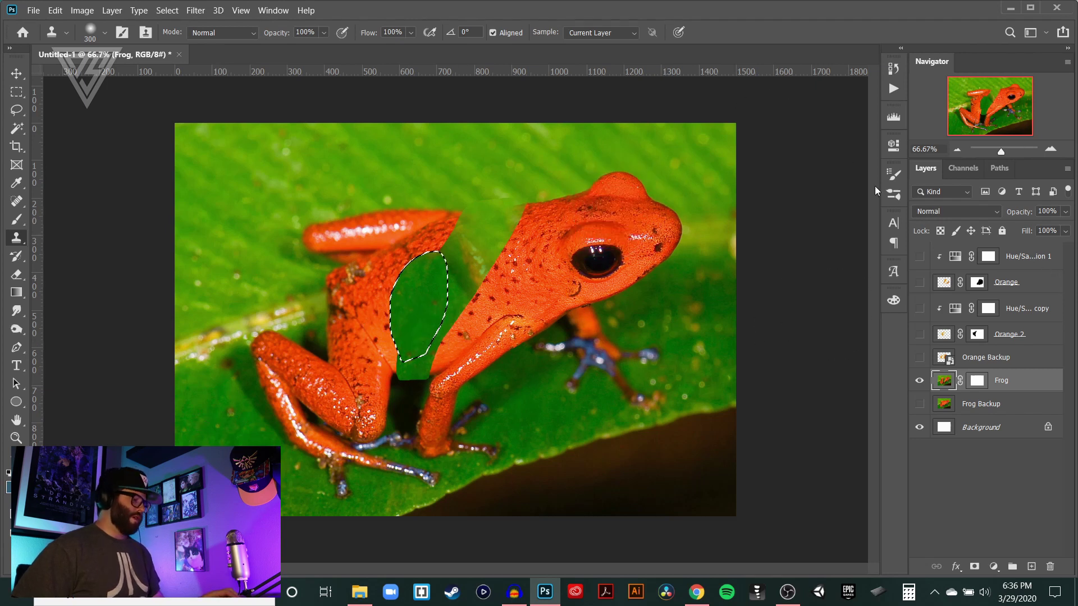
key(ctrl+d)
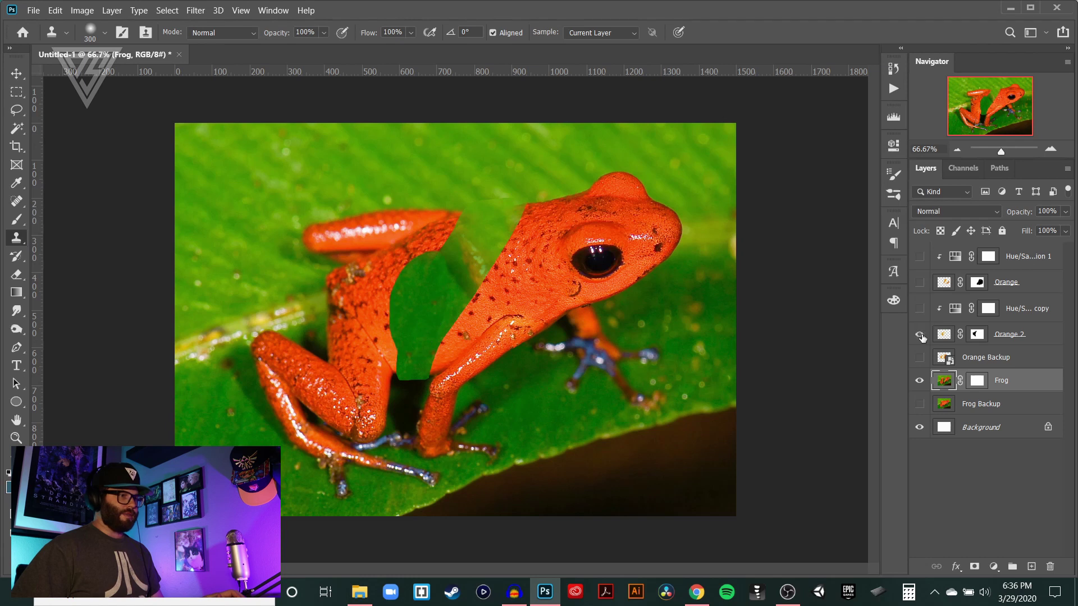
Clone the leaf stripe into the remaining green gap beside the arm with a smaller brush.
drag(919, 335, 919, 257)
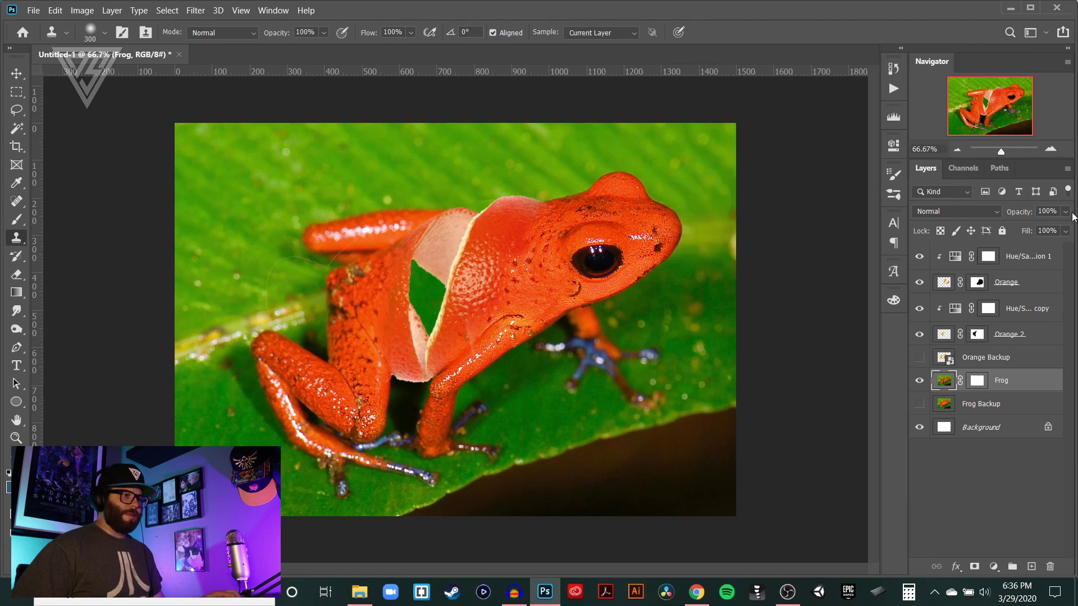
click(920, 334)
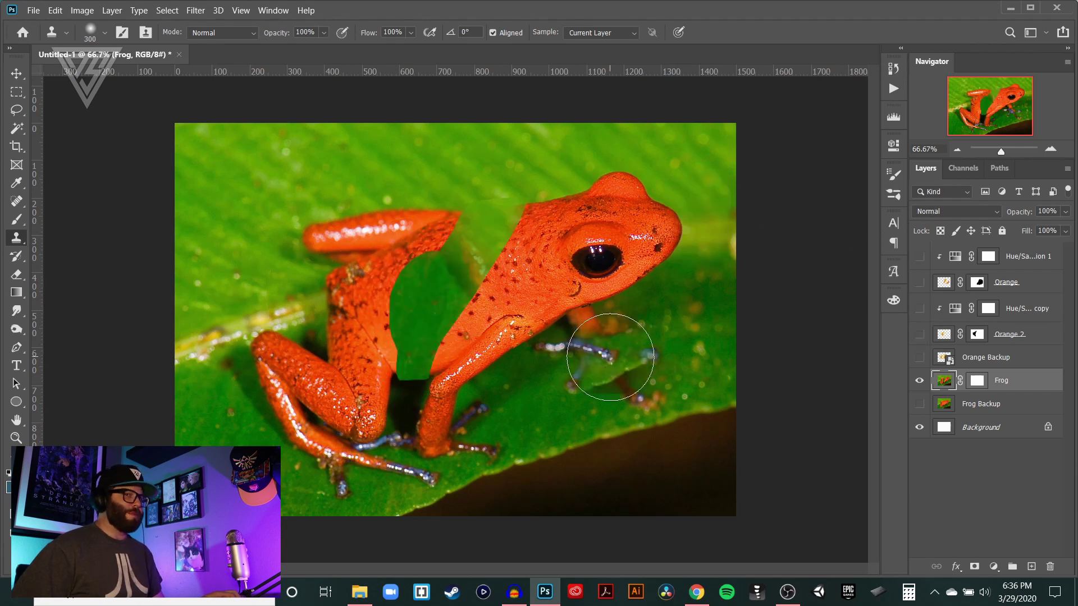
click(416, 286)
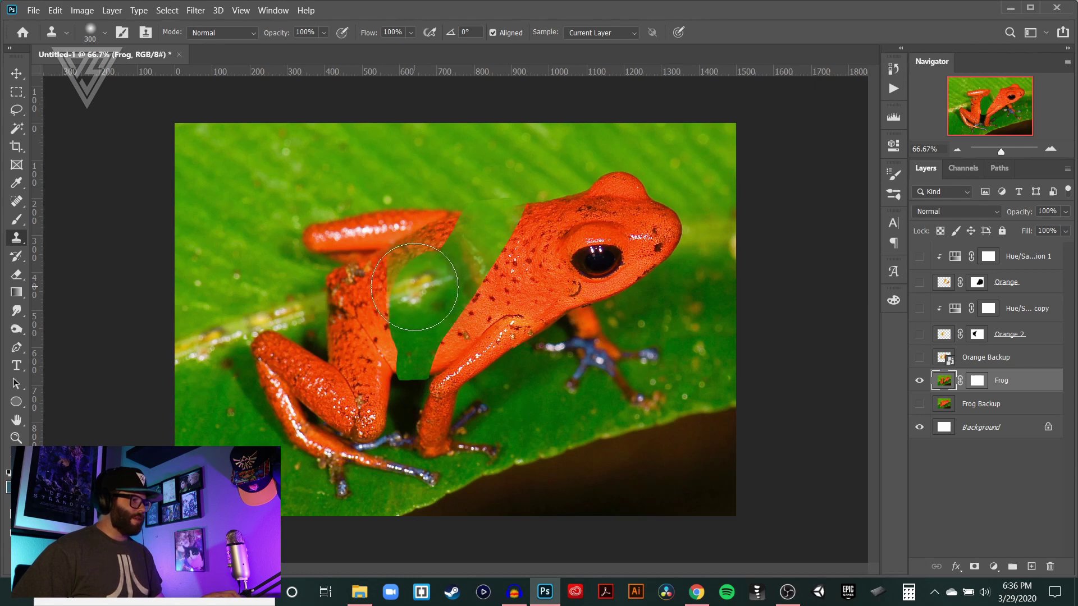
key(bracketleft)
key(bracketleft)
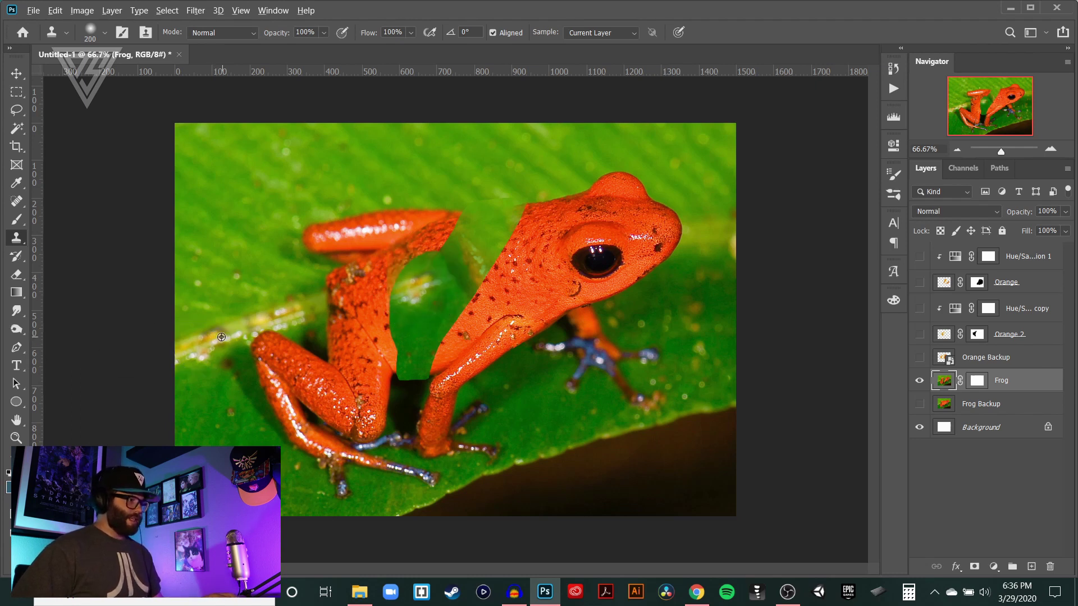
mouse_move(386, 297)
mouse_down()
mouse_move(452, 284)
mouse_move(449, 275)
mouse_up()
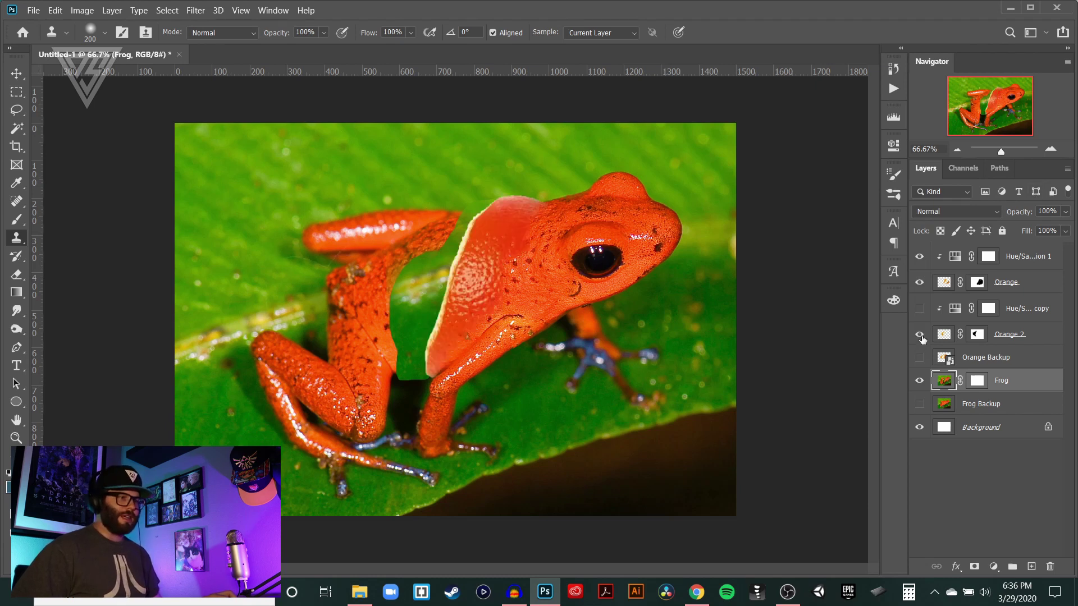
Re-enable the Hue/Saturation copy, retouch the back patch, and compare by toggling Orange 2 and Orange.
click(919, 308)
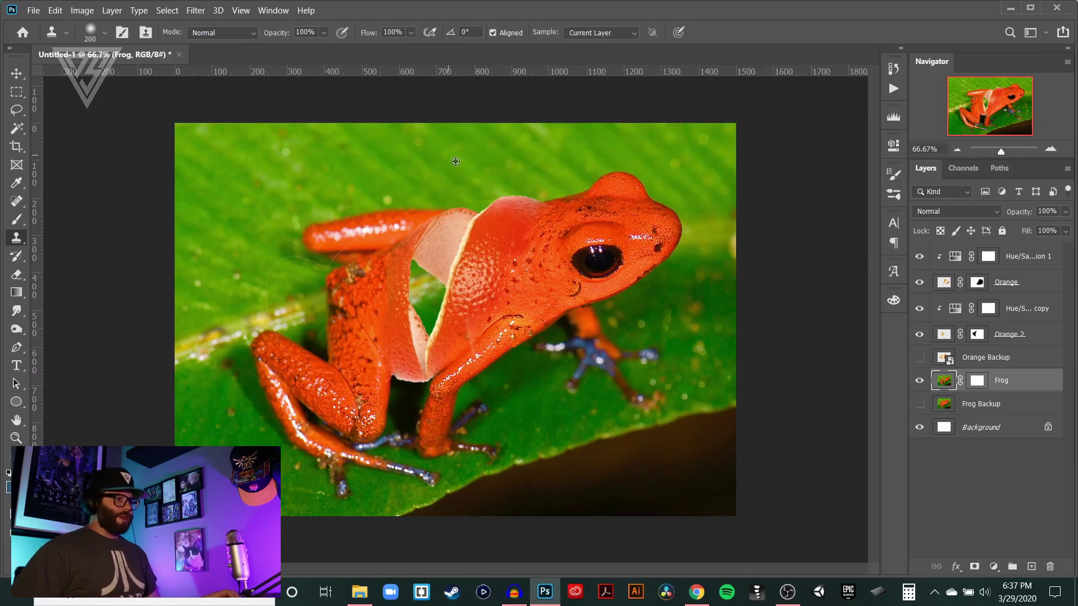
mouse_move(478, 177)
mouse_down()
mouse_move(470, 209)
mouse_move(536, 201)
mouse_up()
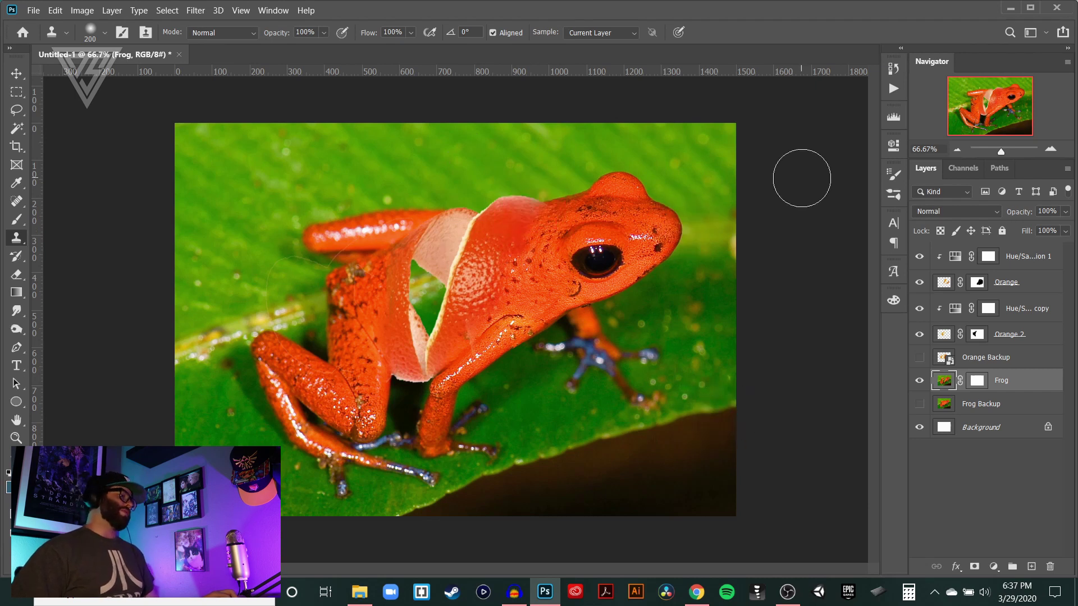
click(920, 334)
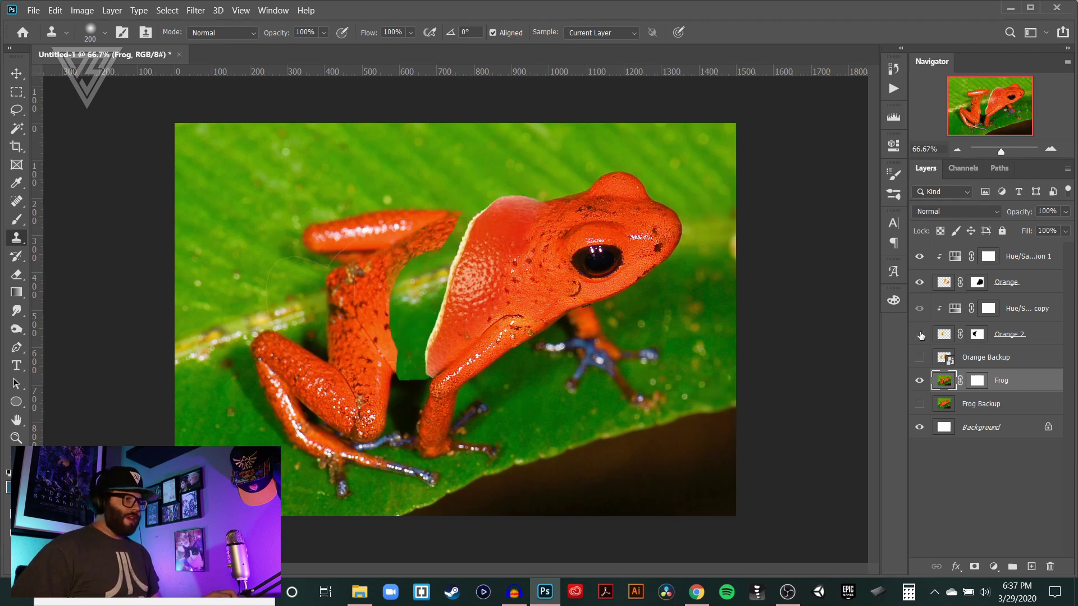
click(920, 334)
click(919, 282)
click(919, 283)
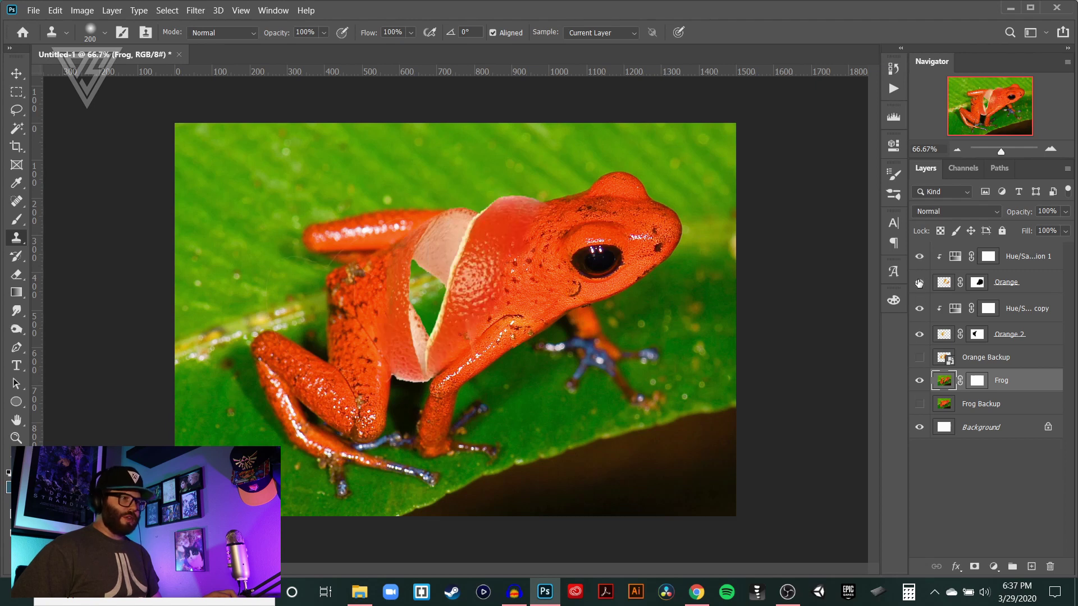
Brush-refine the Orange layer mask's edge near the leaf, then compare with Orange 2 toggled.
click(945, 288)
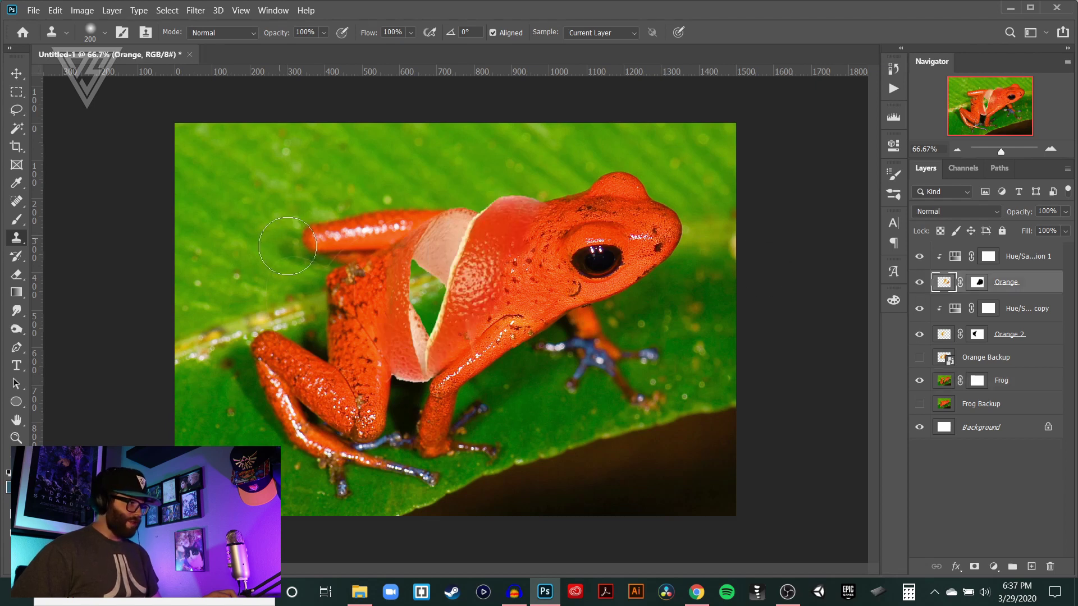
click(977, 282)
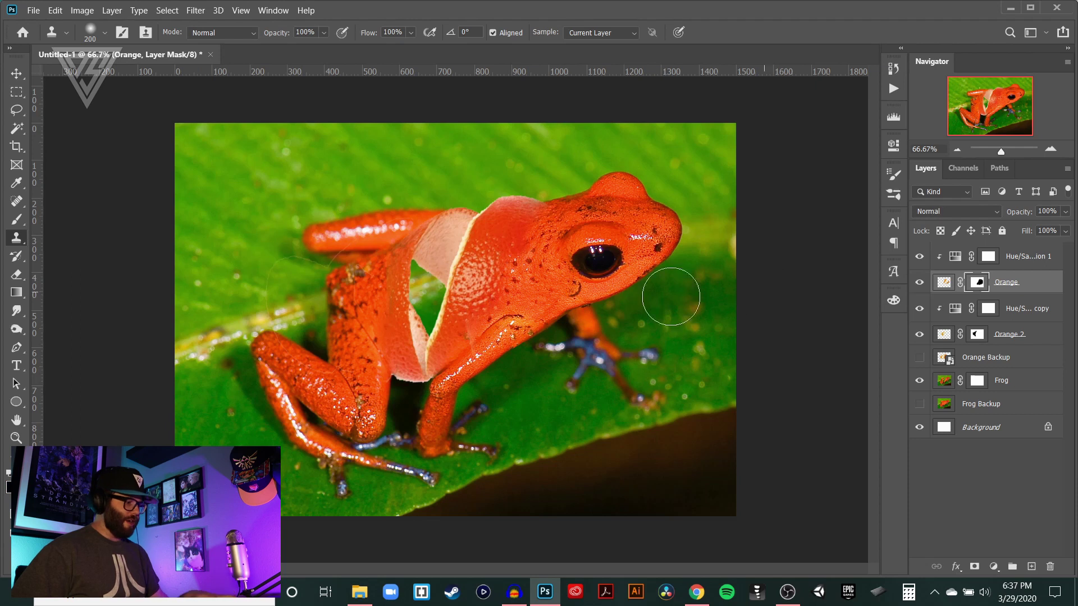
key(b)
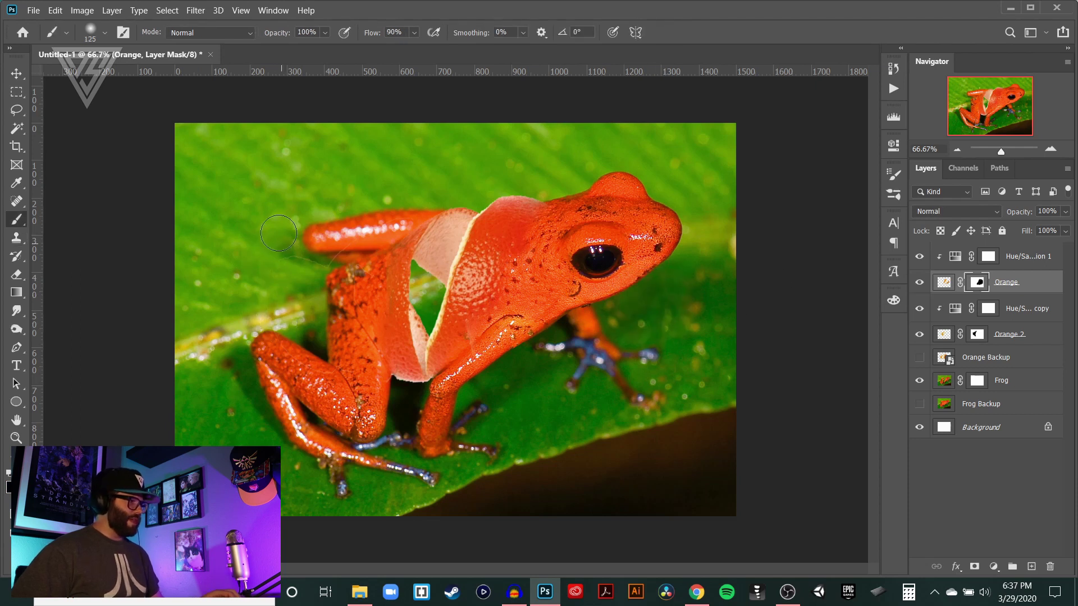
drag(404, 207, 512, 137)
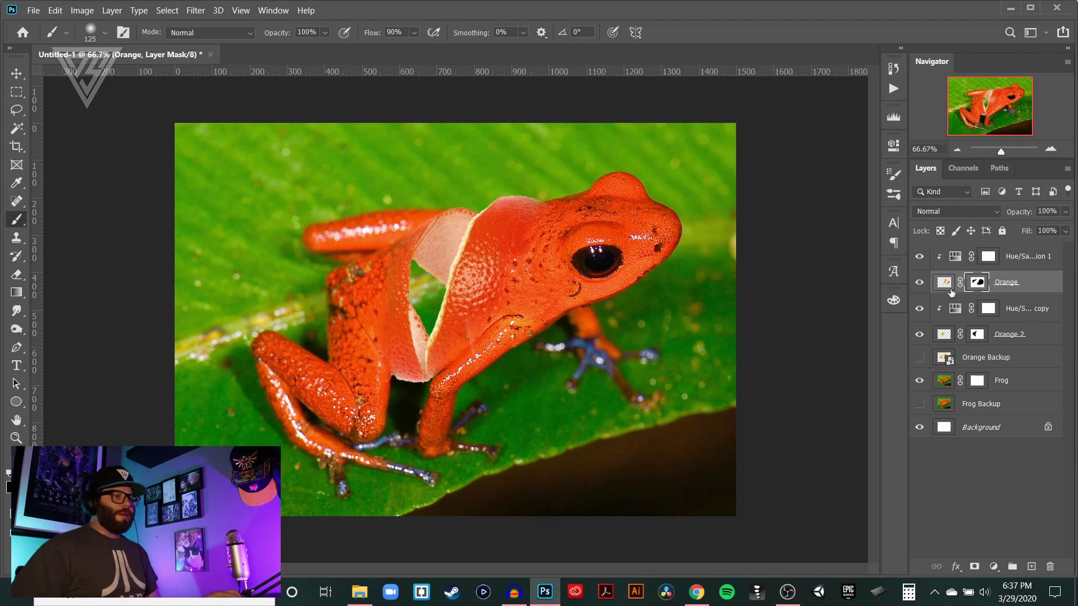
click(919, 334)
click(919, 334)
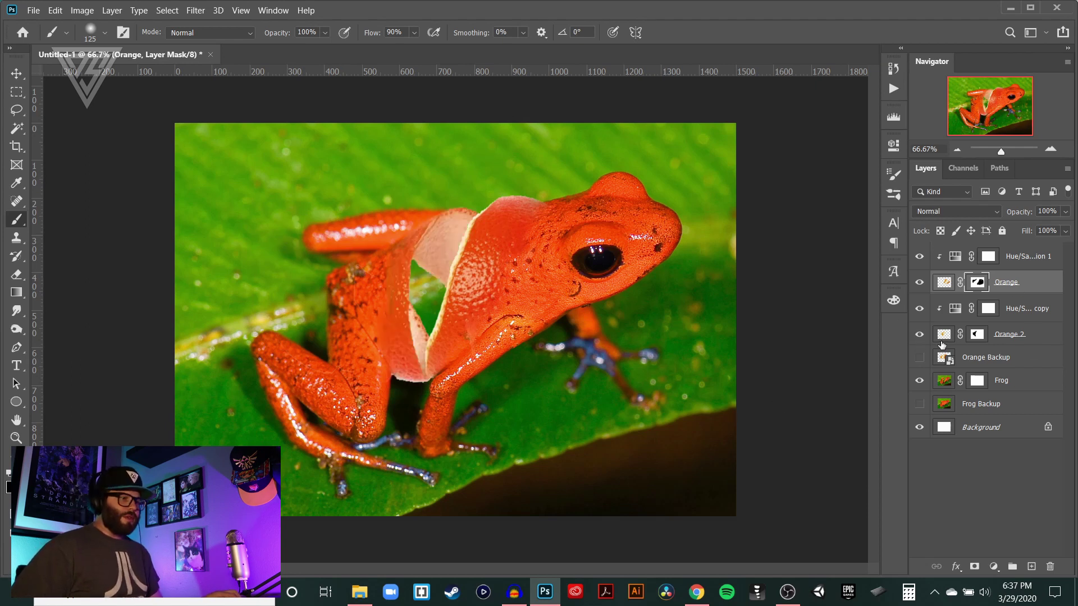
Select the Orange 2 layer mask and zoom in on the peel's lower edge with a smaller brush.
click(942, 341)
key(z)
drag(396, 368, 466, 389)
key(b)
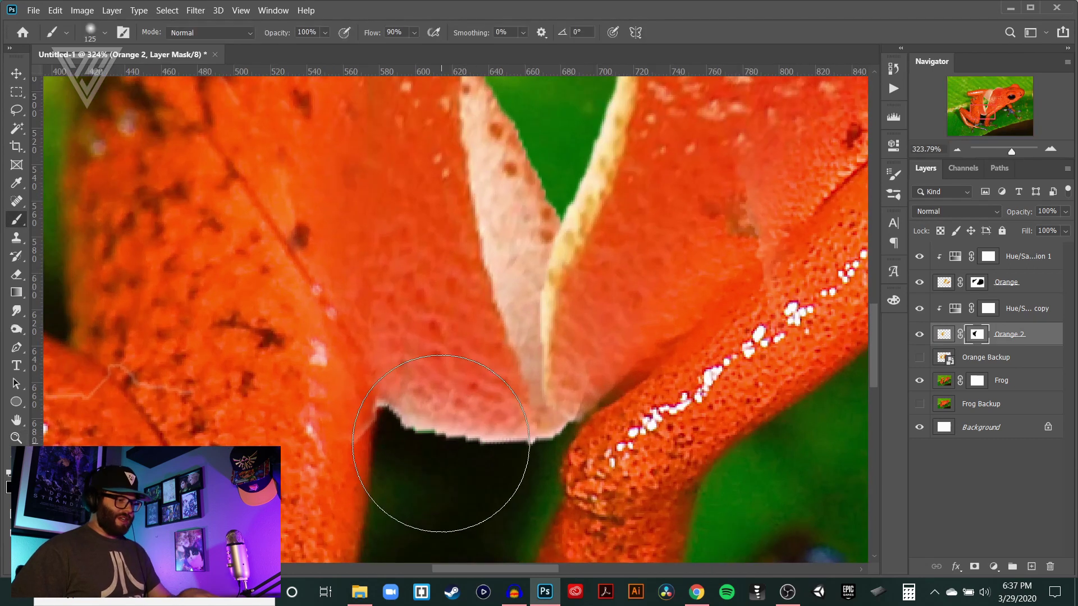
key(bracketleft)
key(bracketleft)
key(bracketleft)
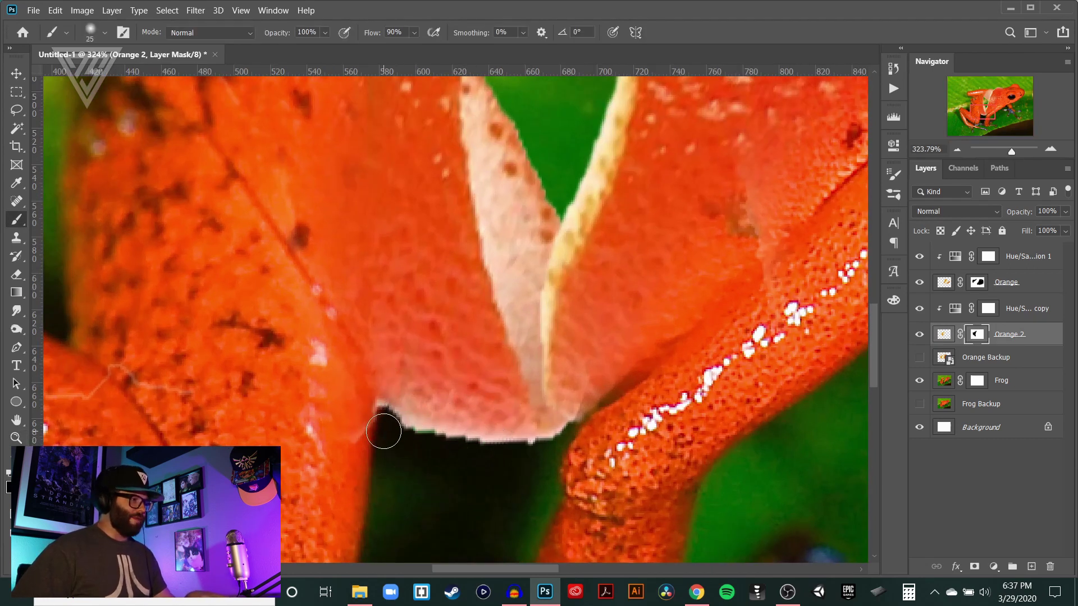
Paint black along the fold's lower edge and tip to remove the white fringe.
drag(370, 401, 534, 448)
drag(398, 423, 500, 447)
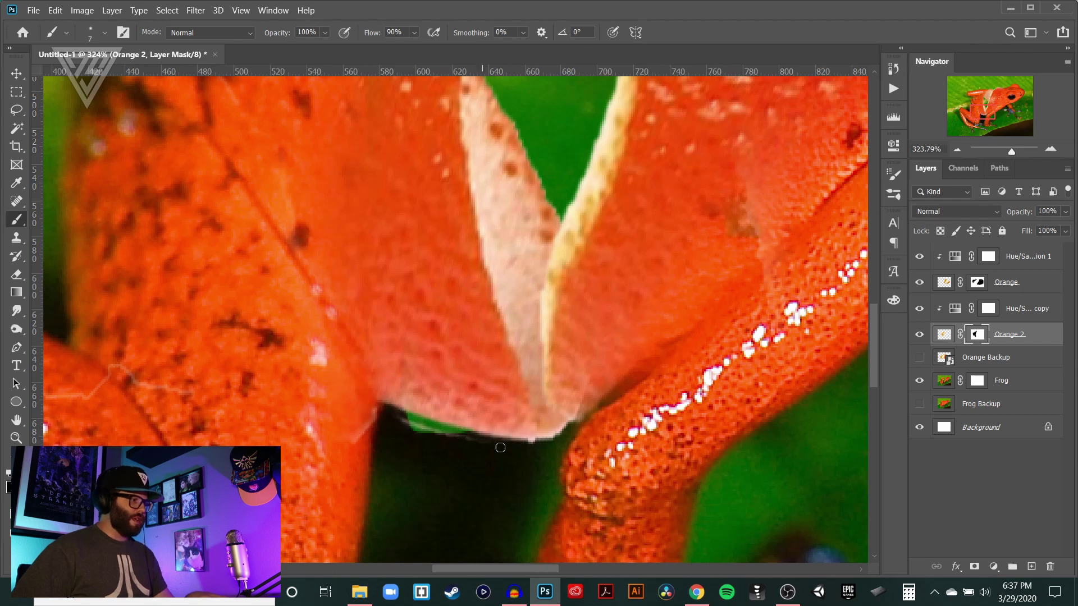
drag(401, 418, 434, 430)
mouse_move(499, 444)
mouse_down()
mouse_move(585, 439)
mouse_move(506, 442)
mouse_move(563, 441)
mouse_move(569, 417)
mouse_move(556, 444)
mouse_up()
mouse_move(569, 404)
mouse_down()
mouse_move(560, 430)
mouse_move(524, 455)
mouse_up()
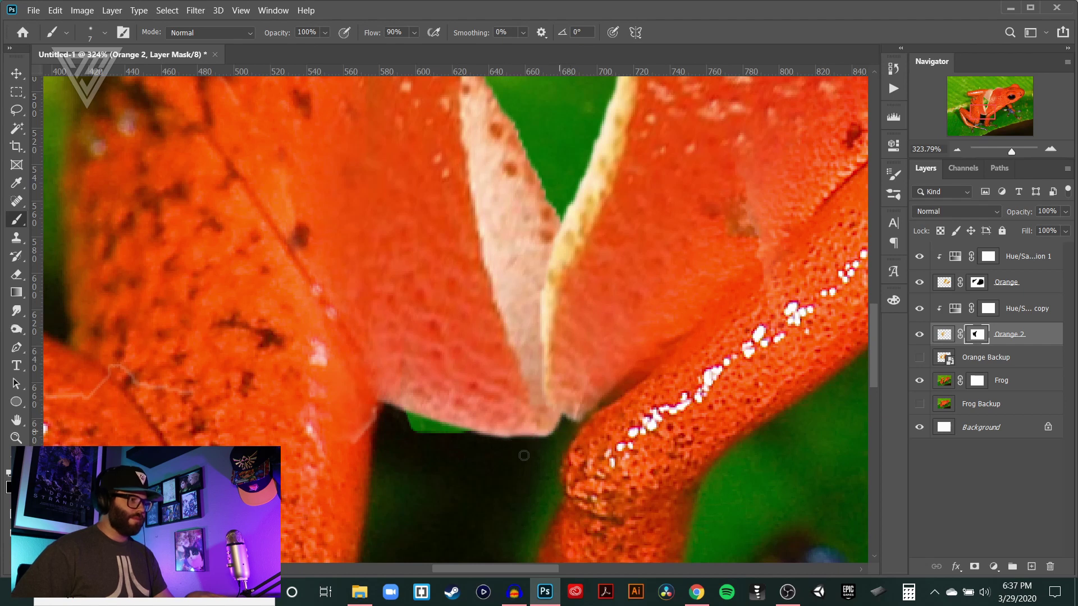
drag(572, 396, 543, 439)
mouse_move(563, 403)
mouse_down()
mouse_move(539, 433)
mouse_move(554, 441)
mouse_up()
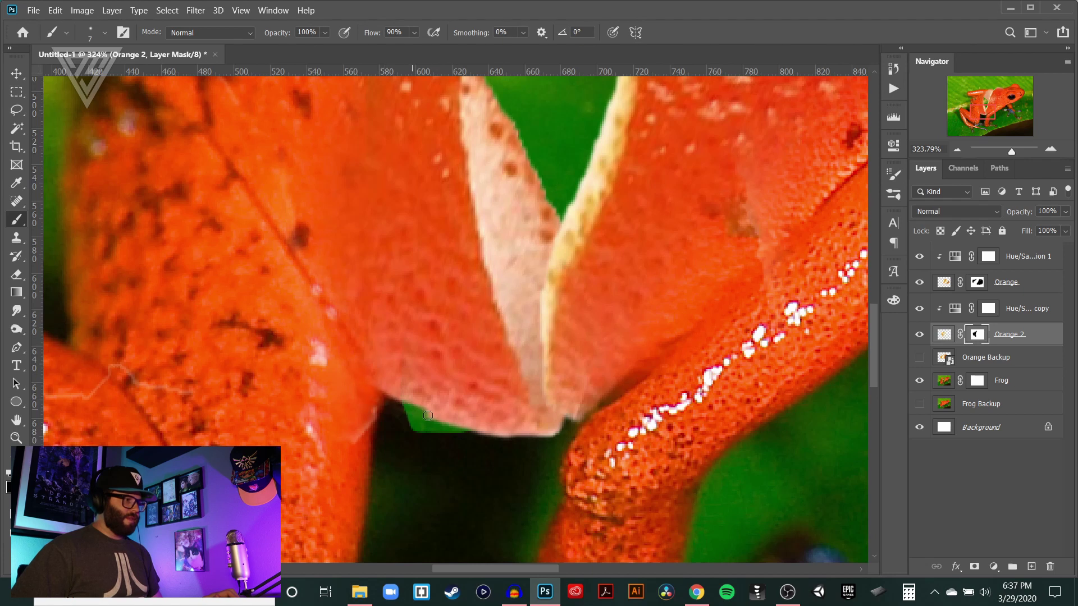
drag(427, 415, 550, 437)
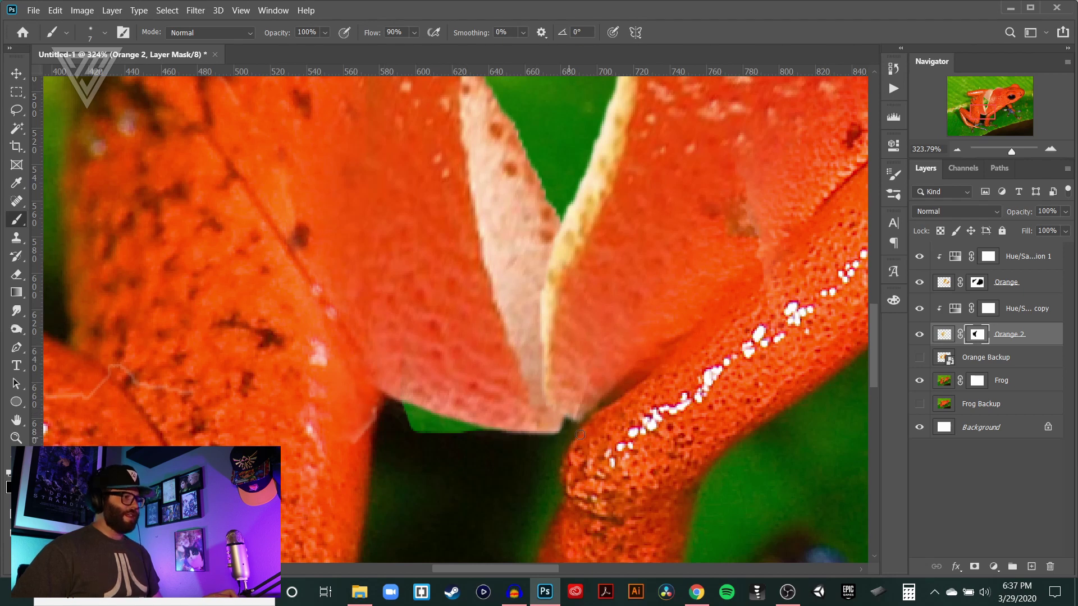
Zoom in on the peel fold's lower tip and make the Frog layer active.
key(z)
alt+click(494, 372)
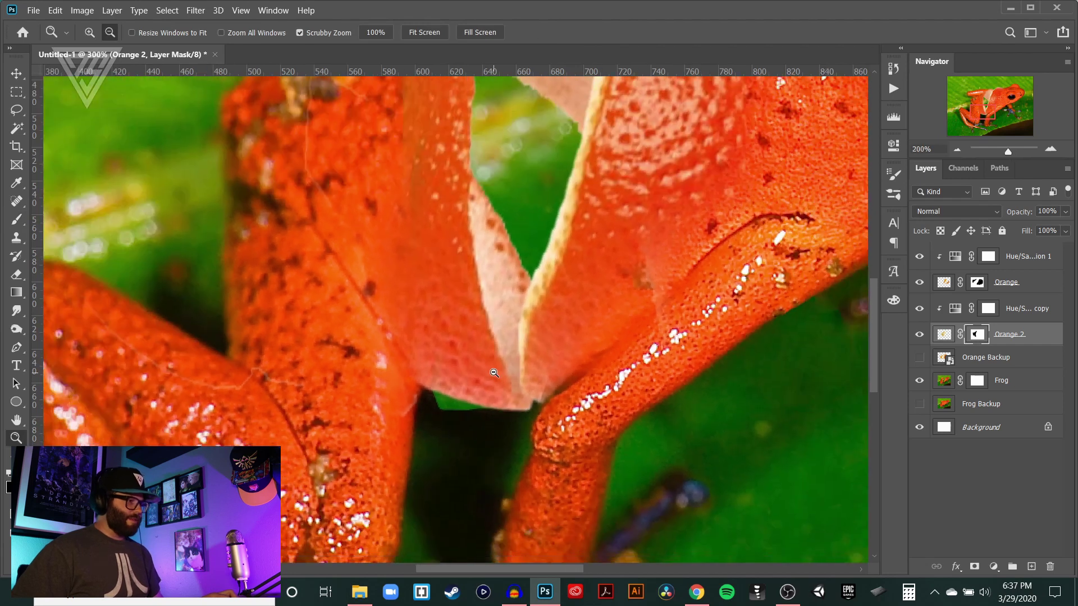
alt+click(494, 372)
alt+click(494, 372)
click(398, 373)
click(411, 410)
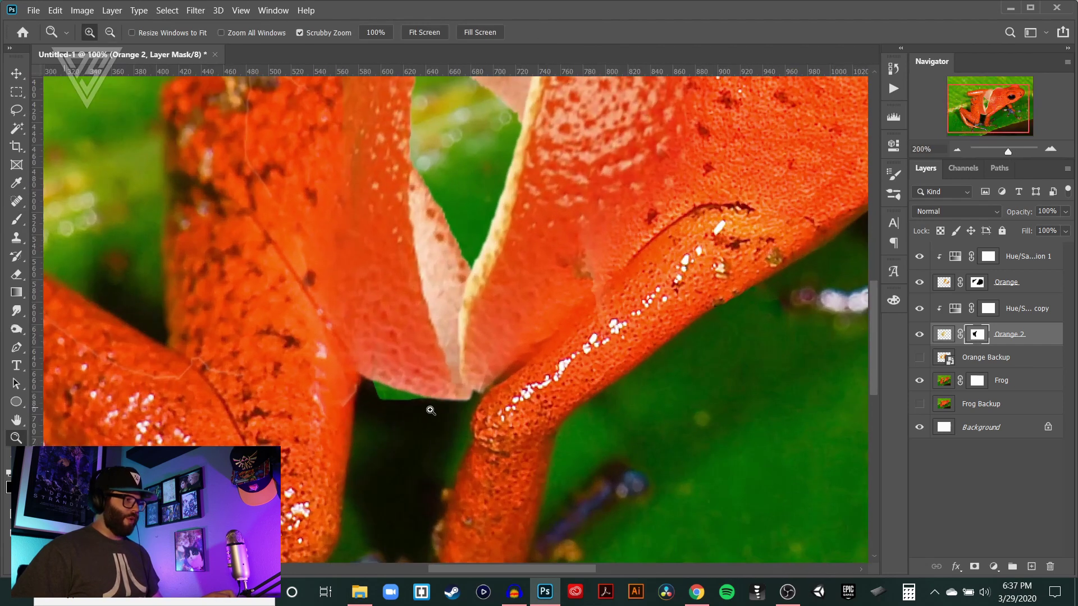
key(b)
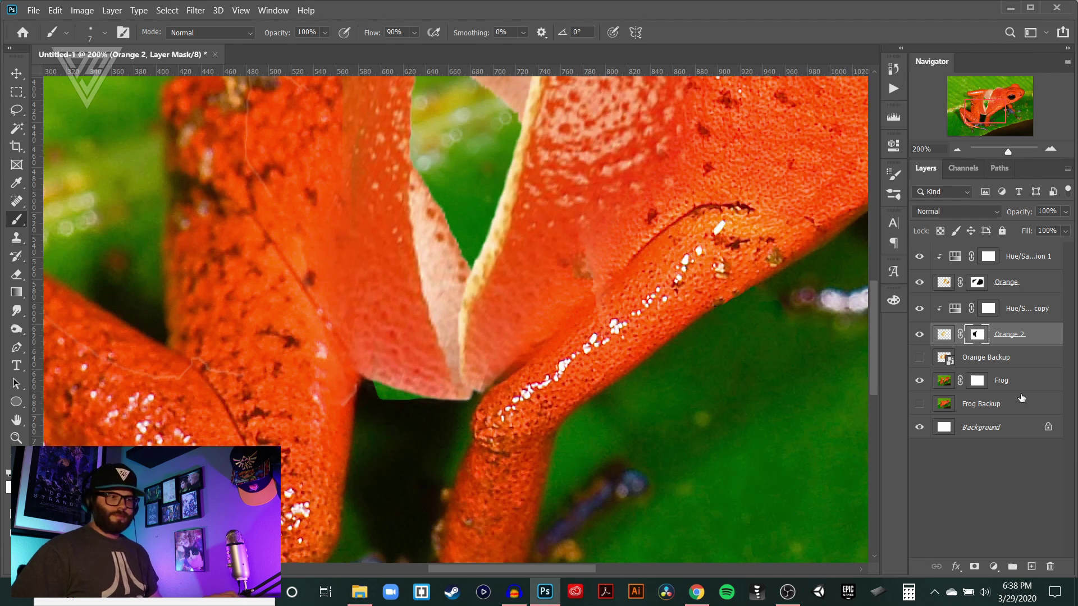
click(945, 381)
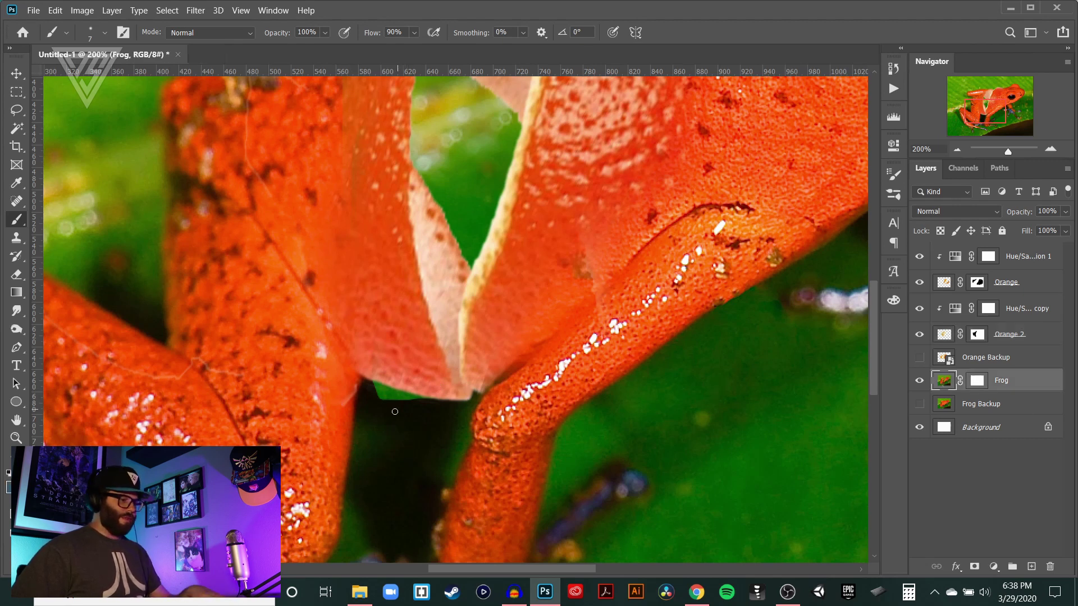
With a 45 px brush, paint sampled dark shadow over the green strip, then fit to screen.
key(bracketright)
key(bracketright)
key(bracketright)
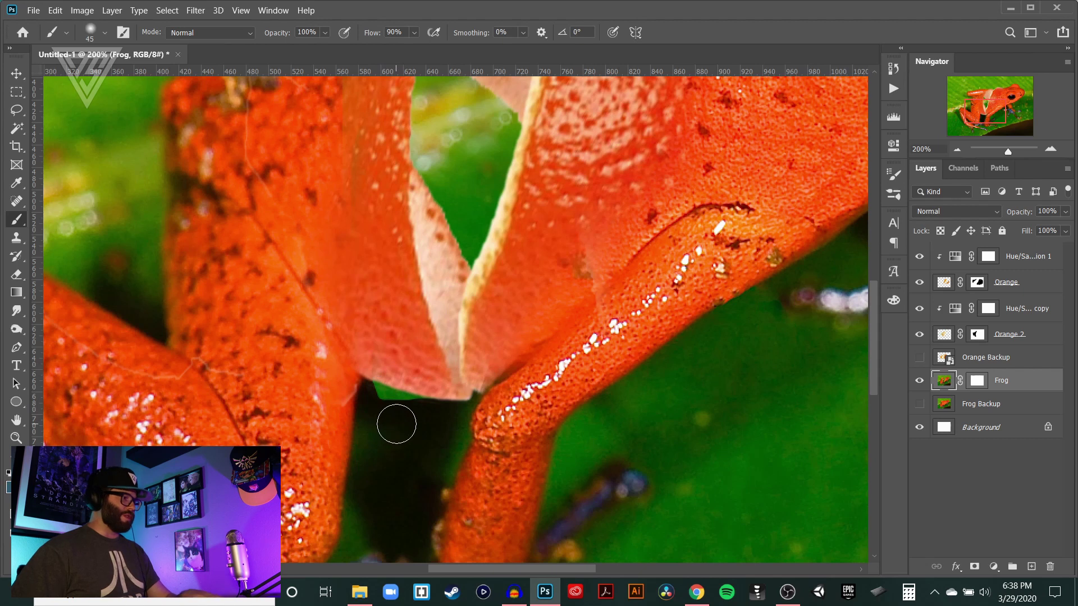
key(i)
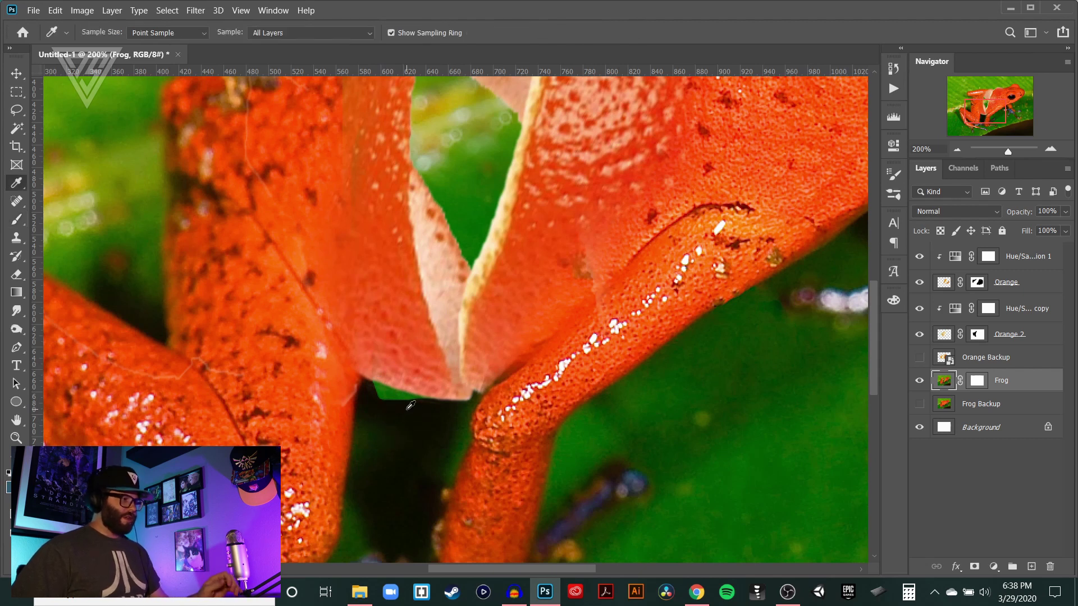
key(b)
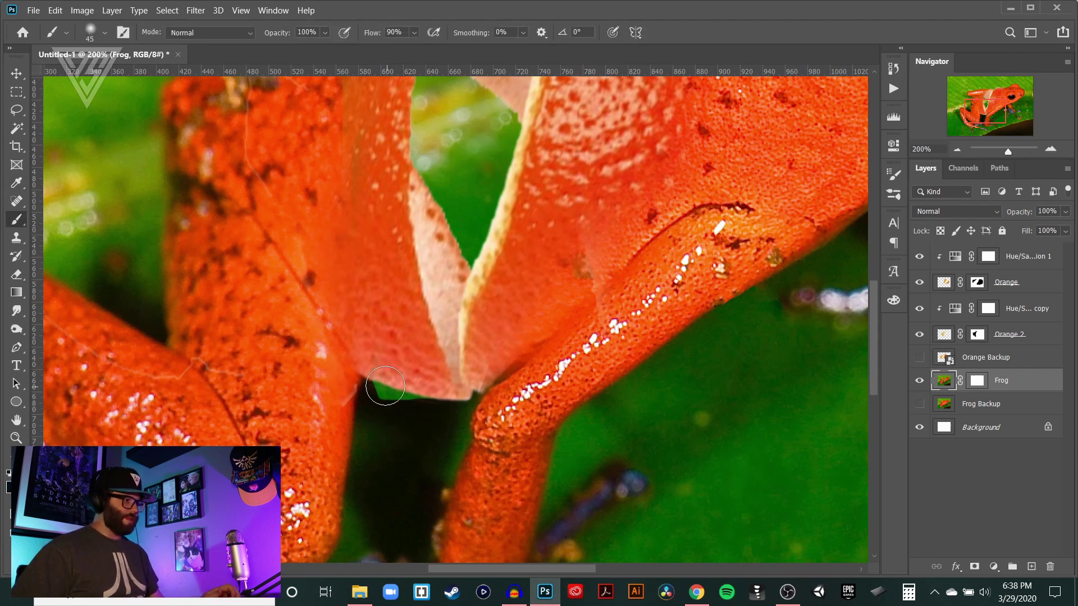
mouse_move(378, 390)
mouse_down()
mouse_move(430, 404)
mouse_move(477, 399)
mouse_up()
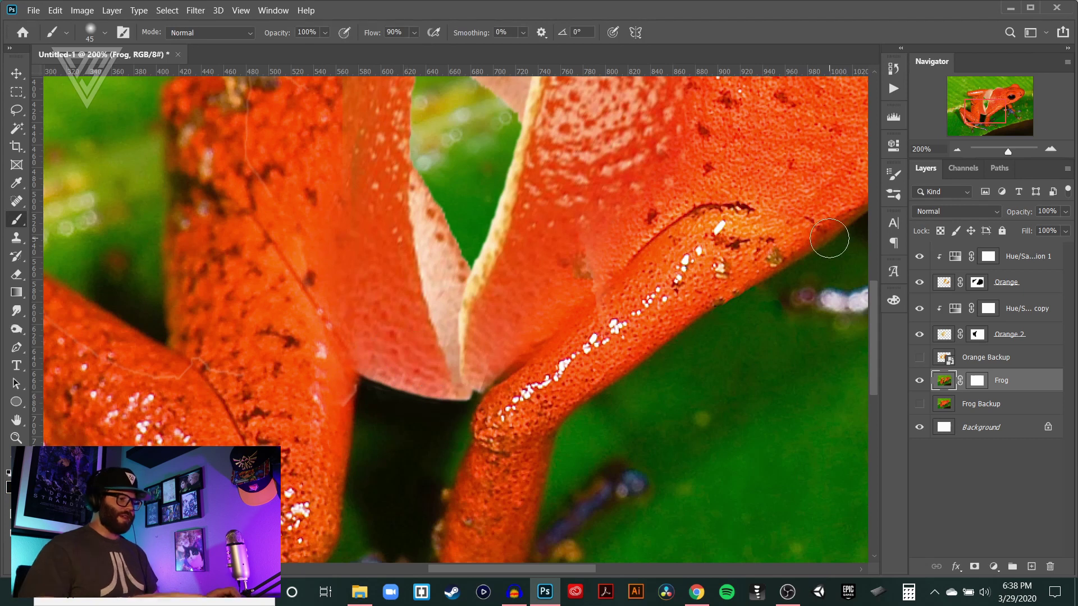
key(ctrl+0)
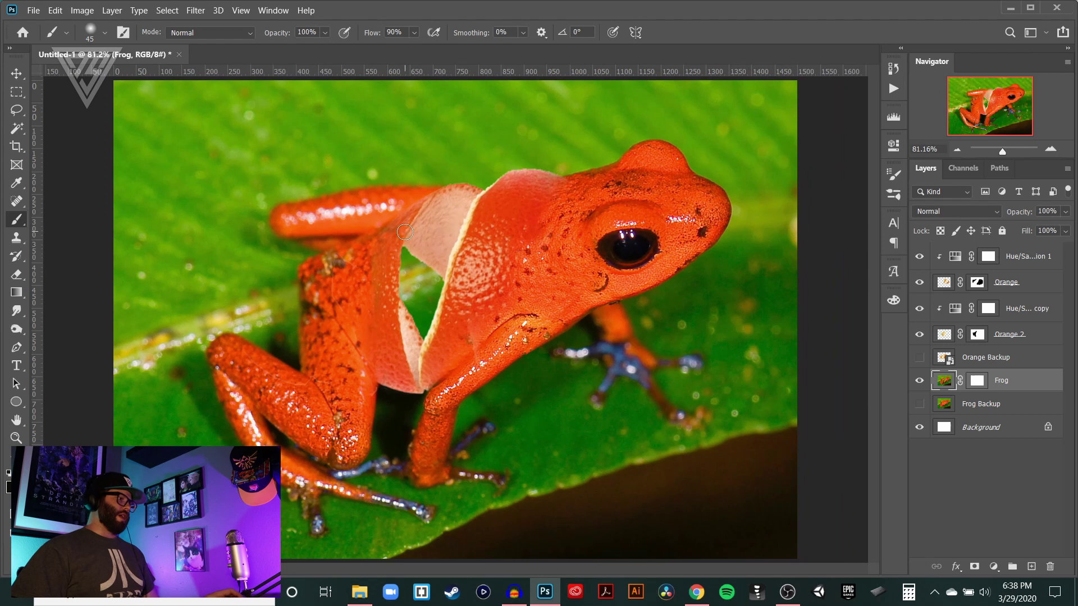
Undo a stray stroke on the Orange layer pixels and touch up its mask by the frog's shoulder.
key(z)
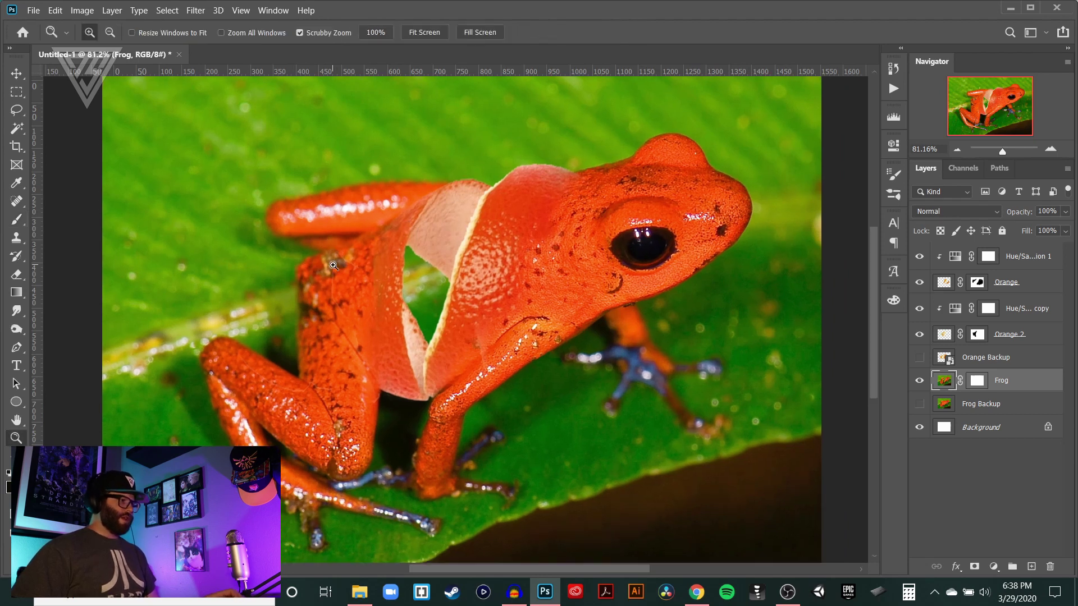
click(335, 256)
click(335, 256)
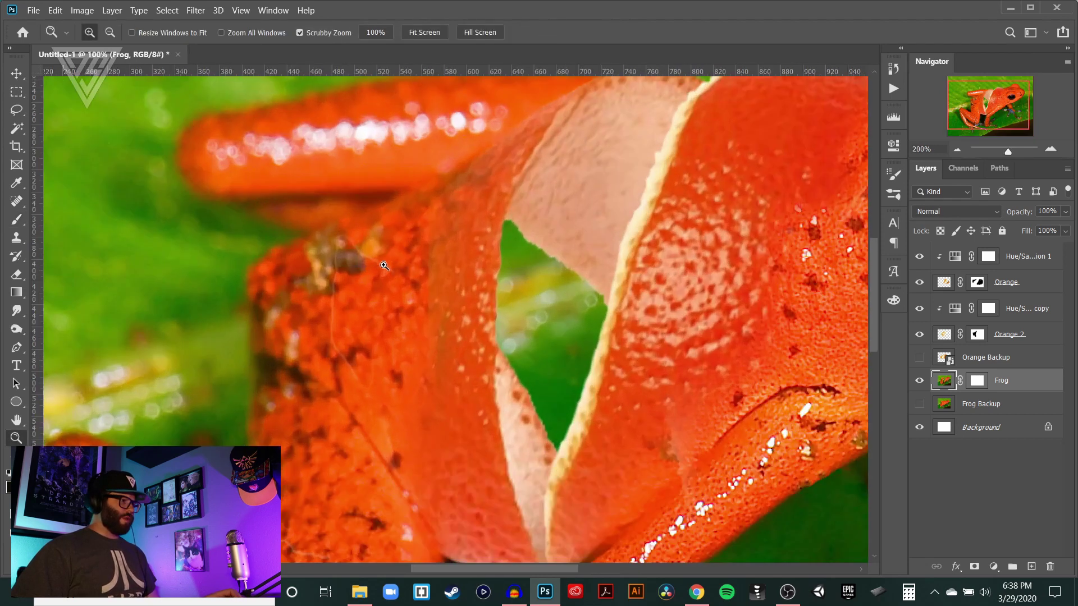
click(919, 282)
click(919, 281)
click(945, 284)
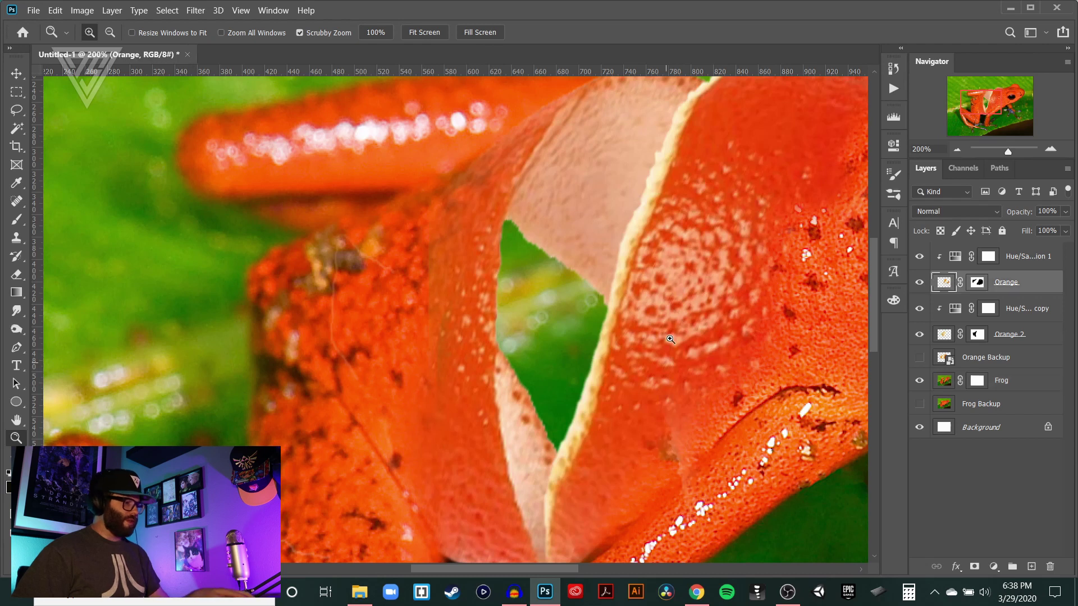
key(b)
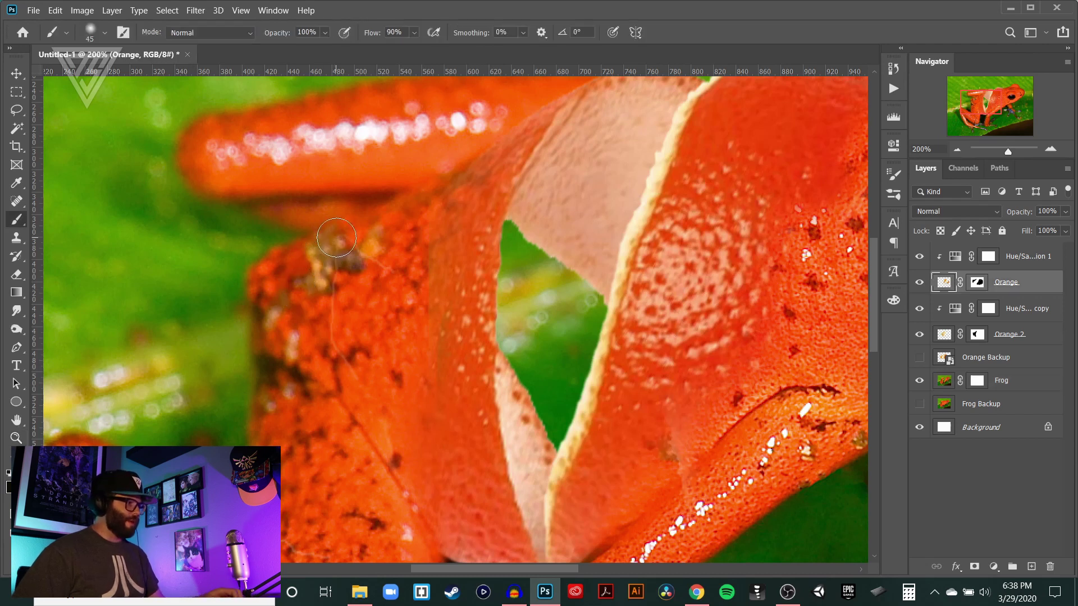
mouse_move(336, 238)
mouse_down()
mouse_move(320, 385)
mouse_move(331, 387)
mouse_up()
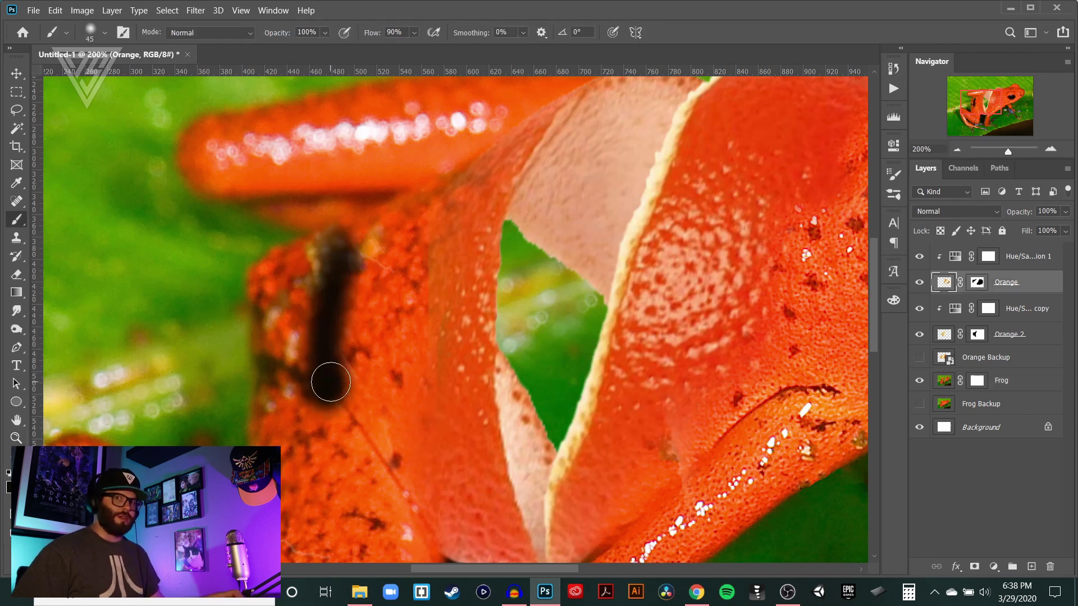
key(ctrl+z)
click(978, 283)
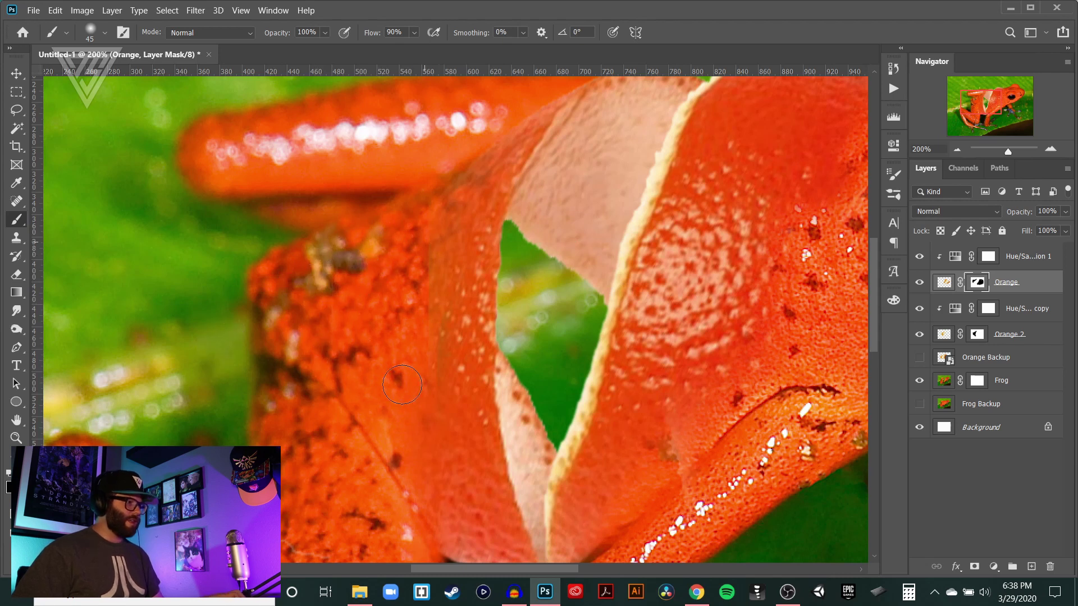
key(ctrl+0)
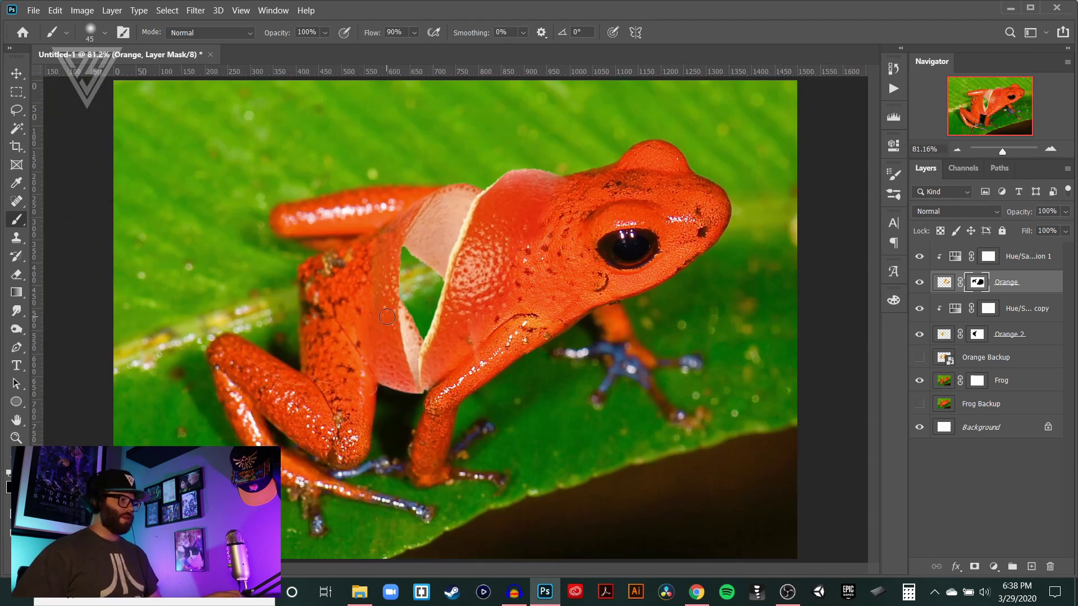
Compare Orange 2 on and off, then target its mask with a 70 px white brush.
click(920, 334)
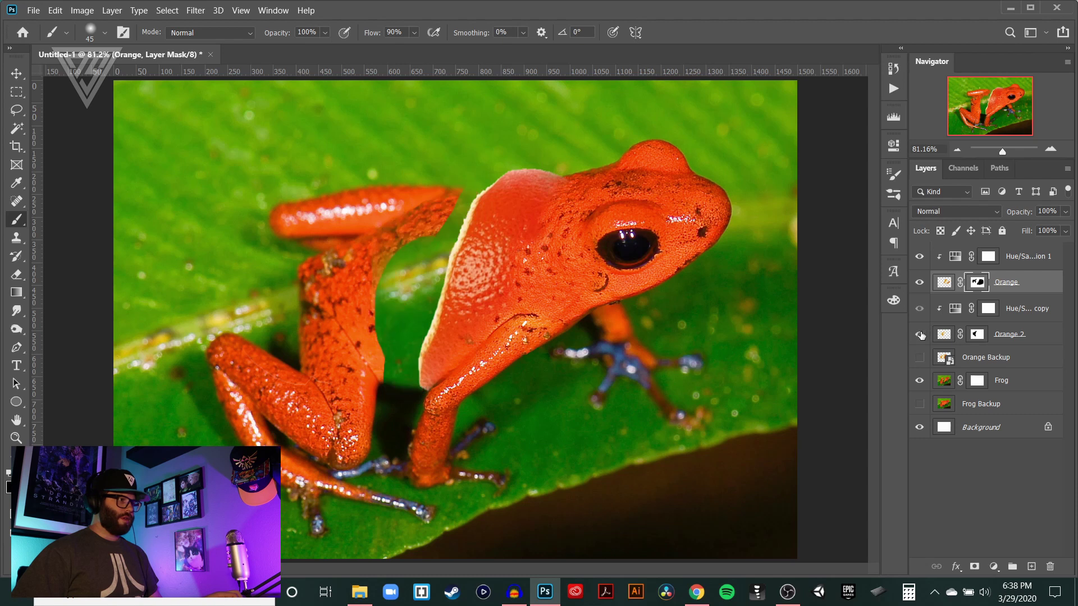
click(920, 334)
click(977, 334)
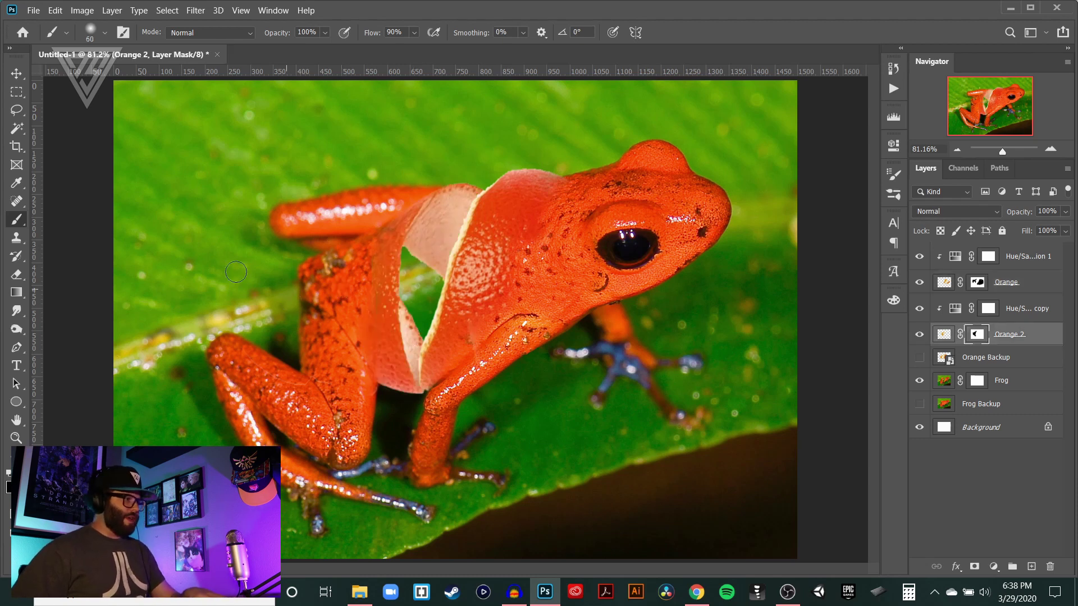
key(bracketright)
key(bracketright)
key(bracketright)
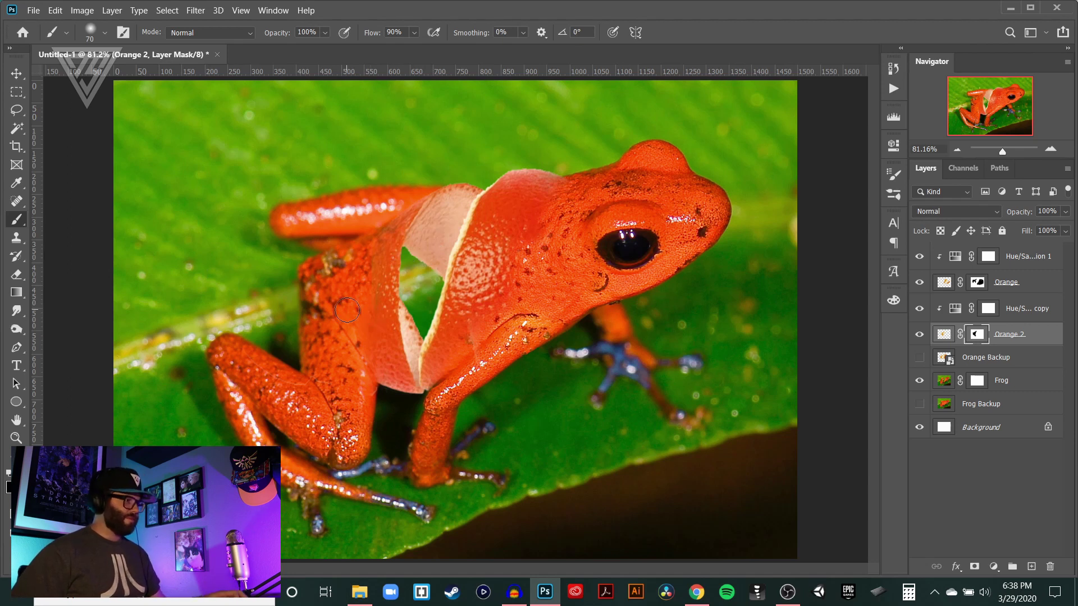
key(x)
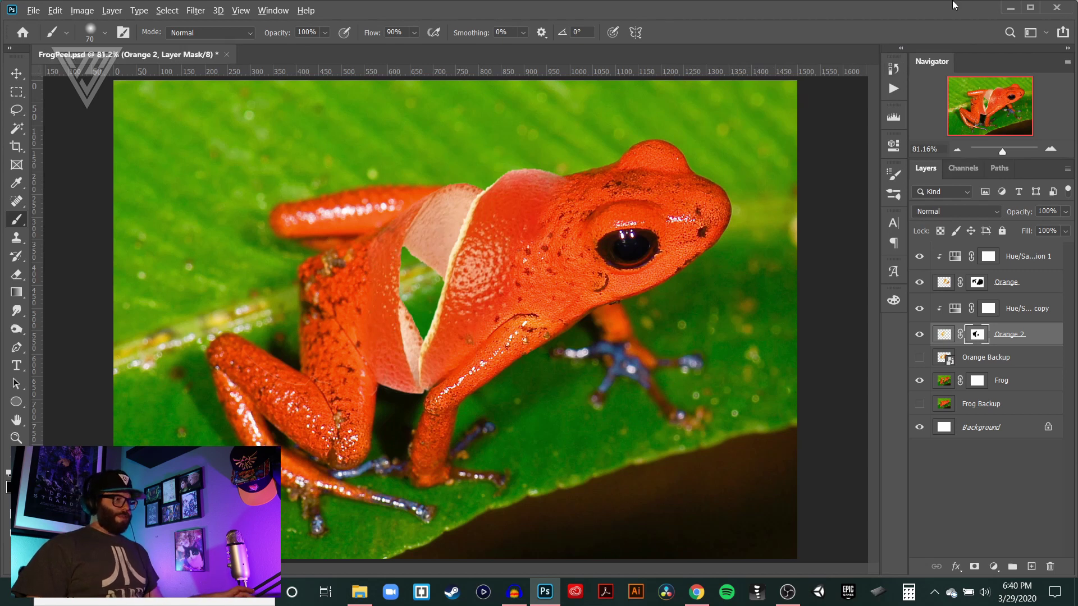
Compare the Chrome 'cool photoshopped' orange-frog reference against the Photoshop composite.
key(alt+Tab)
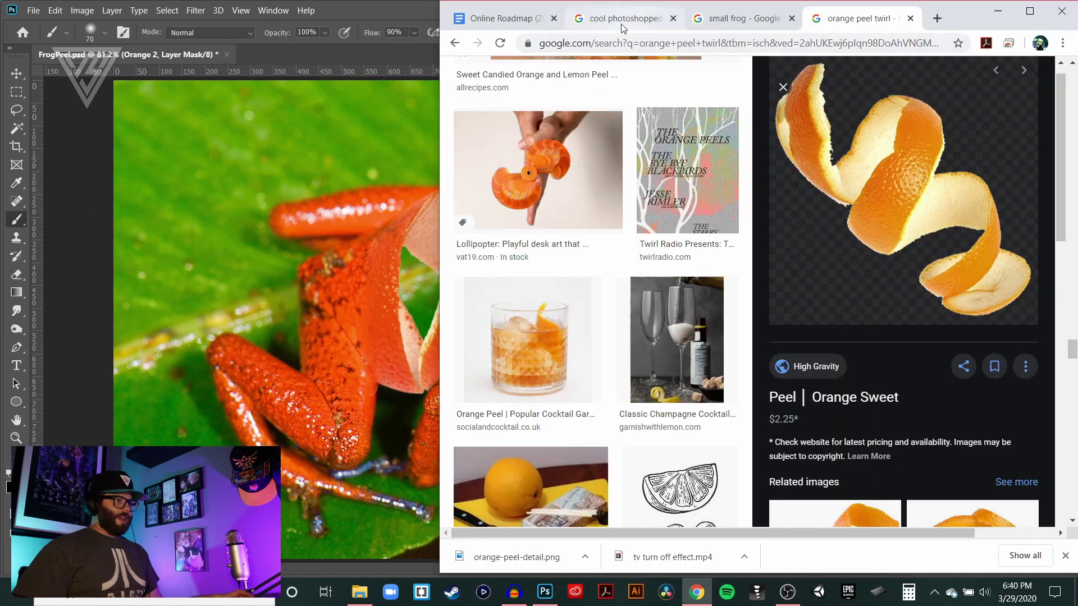
click(620, 25)
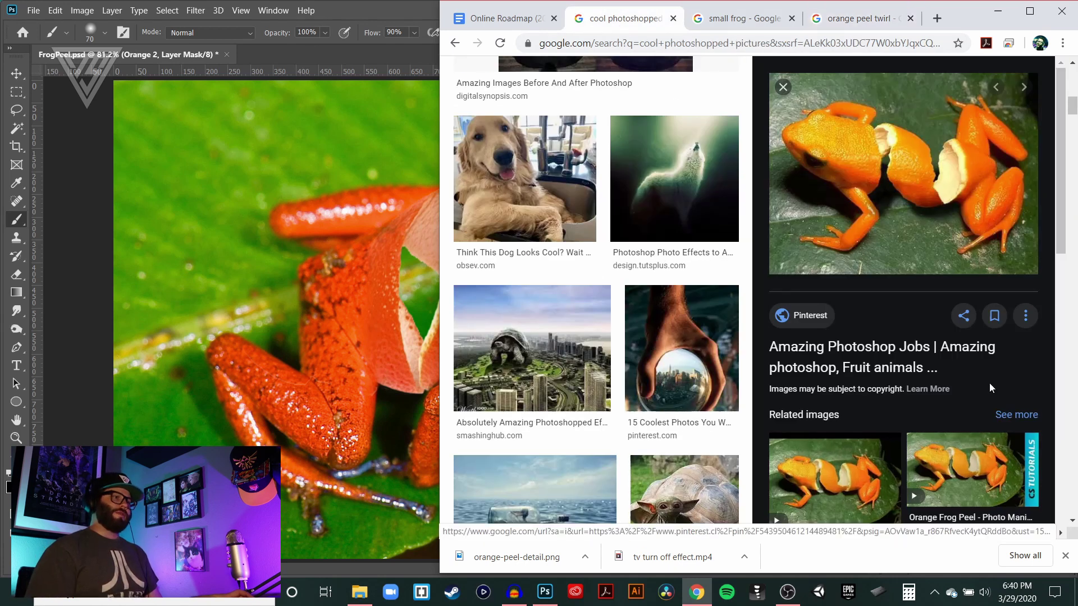
key(alt+Tab)
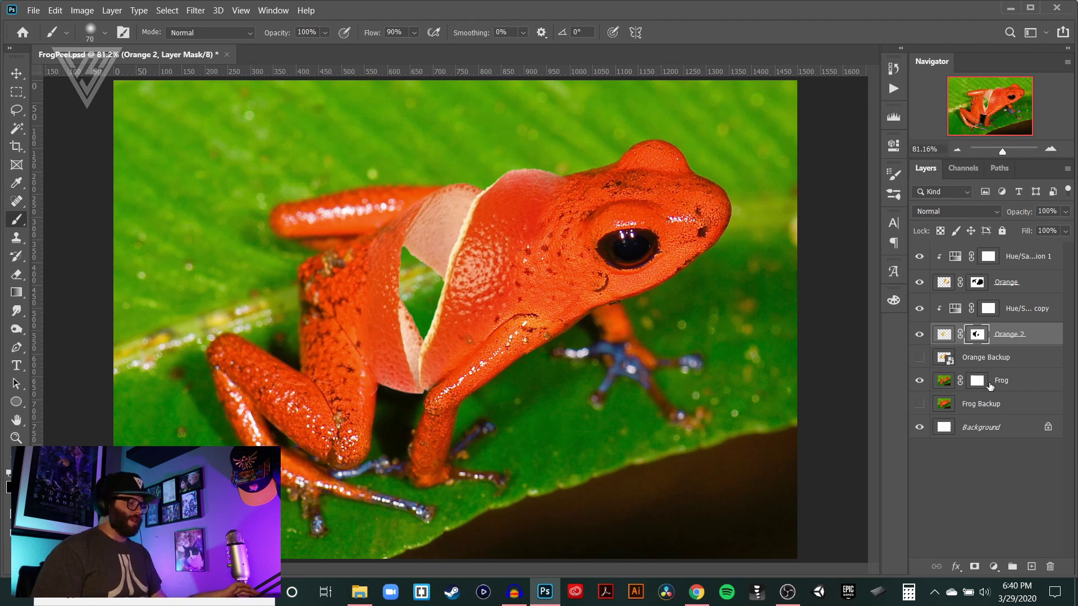
key(alt+Tab)
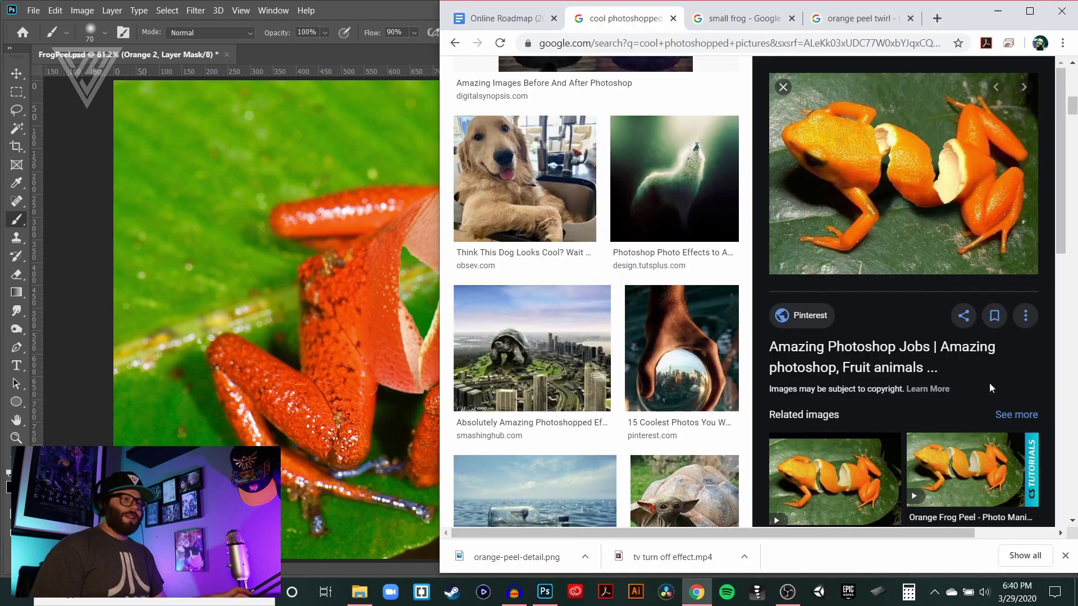
Return to the FrogPeel.psd composite in Photoshop.
key(alt+Tab)
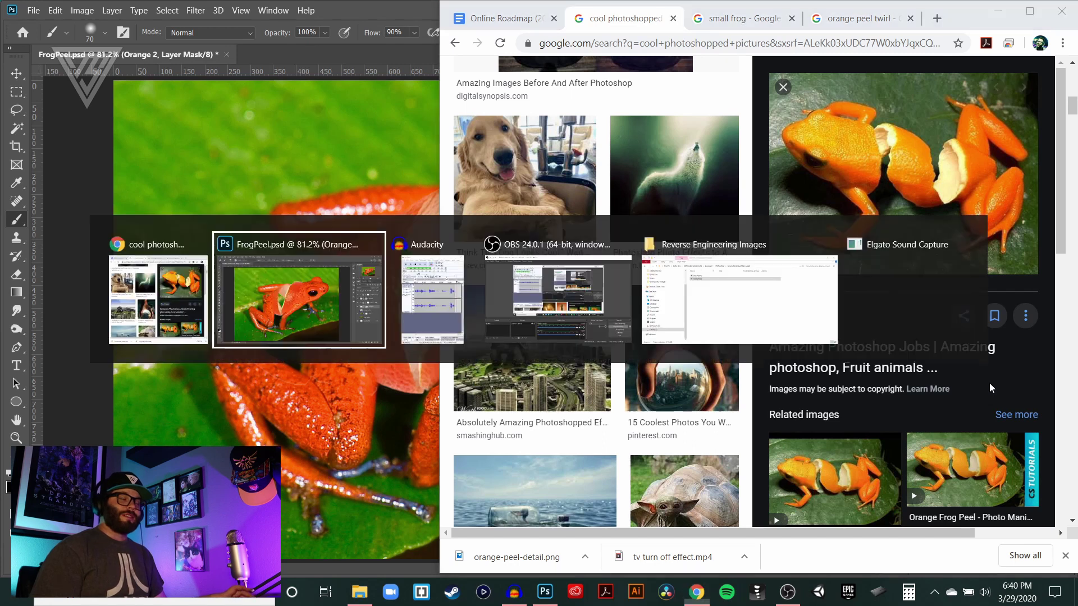